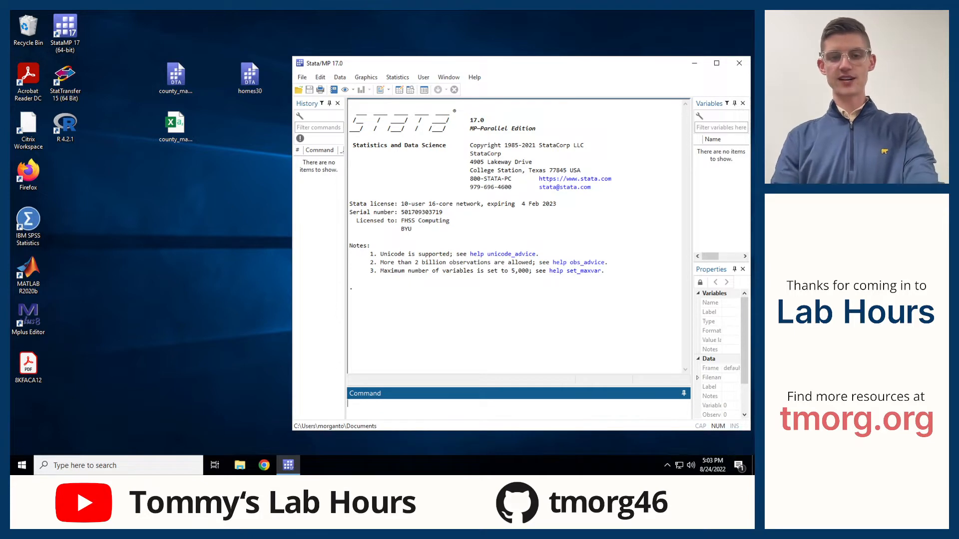
Open the county_match_rates CSV file from the desktop in Excel
{"action": "left_click_drag", "start_coordinate": [152, 49], "coordinate": [195, 156]}
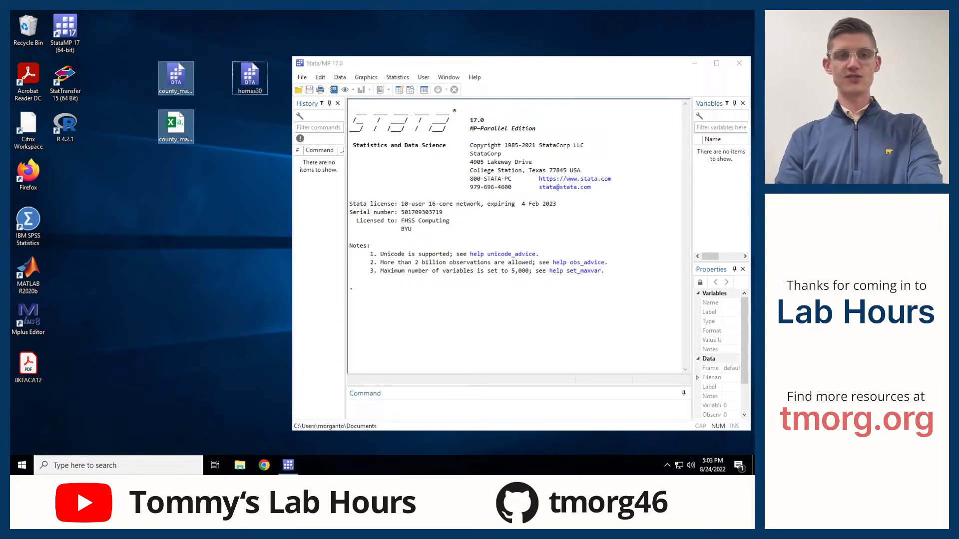
{"action": "left_click", "coordinate": [199, 156]}
{"action": "left_click", "coordinate": [176, 125]}
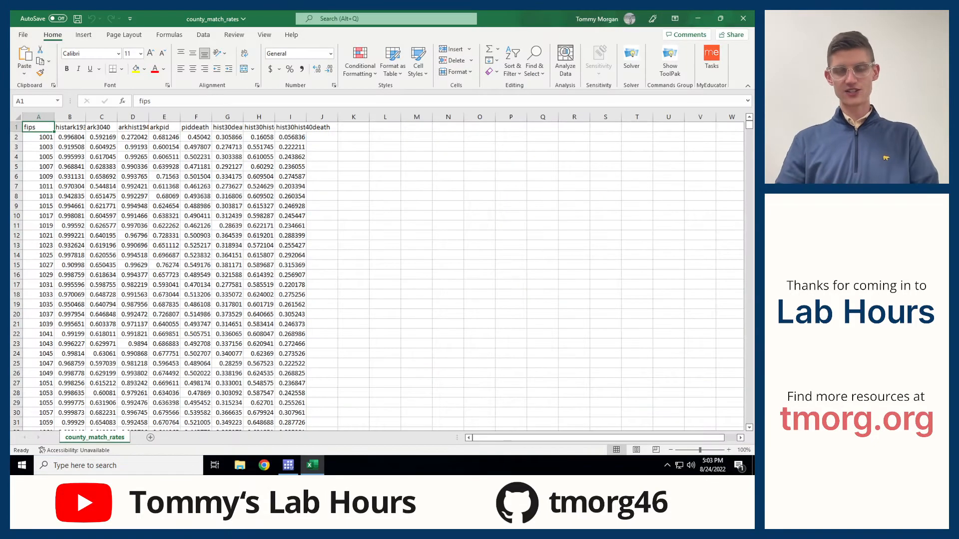
Examine the header row and the county data rows across all columns of the county_match_rates sheet
{"action": "left_click_drag", "start_coordinate": [38, 126], "coordinate": [260, 127]}
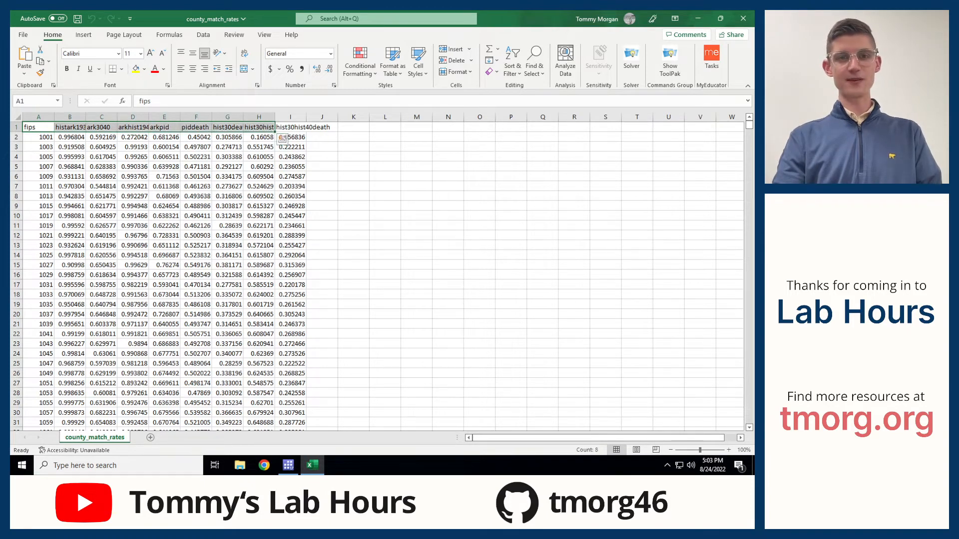
{"action": "left_click", "coordinate": [196, 127]}
{"action": "left_click_drag", "start_coordinate": [39, 137], "coordinate": [291, 304]}
{"action": "left_click", "coordinate": [385, 265]}
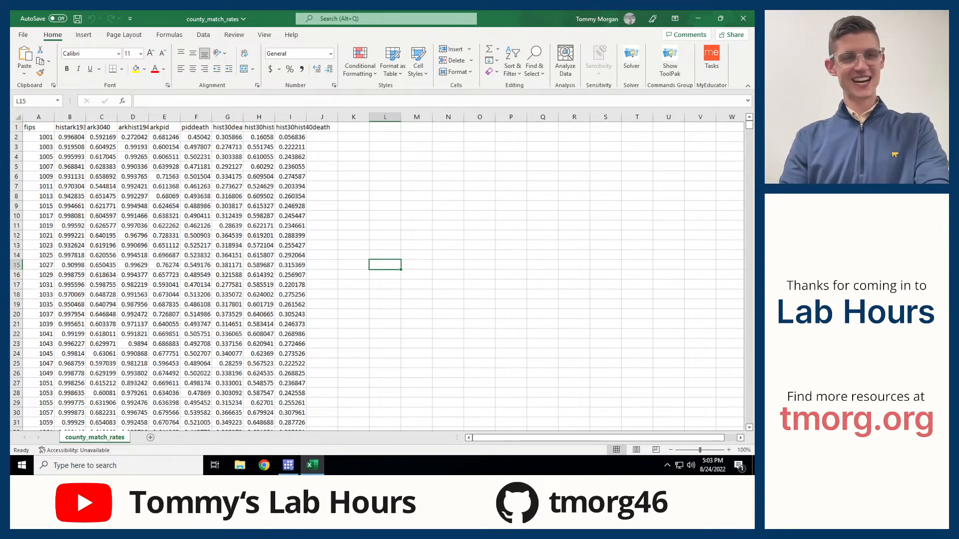
{"action": "left_click_drag", "start_coordinate": [30, 127], "coordinate": [290, 314]}
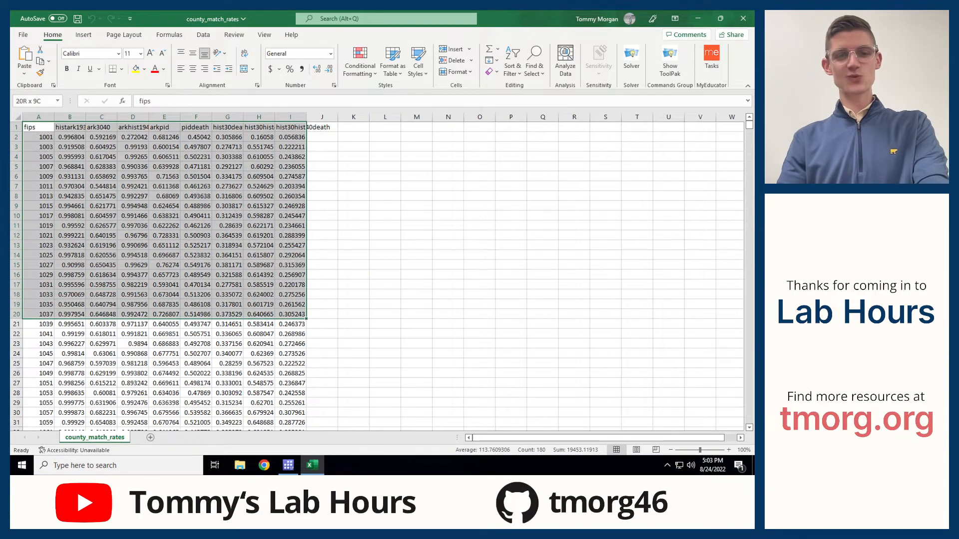
{"action": "left_click", "coordinate": [322, 295]}
{"action": "left_click_drag", "start_coordinate": [292, 127], "coordinate": [39, 255]}
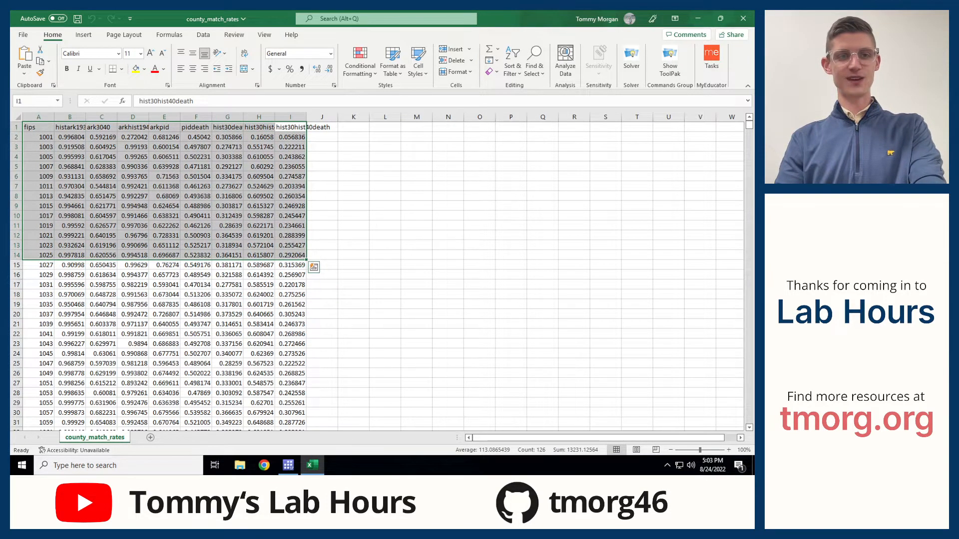
{"action": "left_click", "coordinate": [38, 177]}
{"action": "left_click", "coordinate": [38, 127]}
{"action": "left_click", "coordinate": [70, 128]}
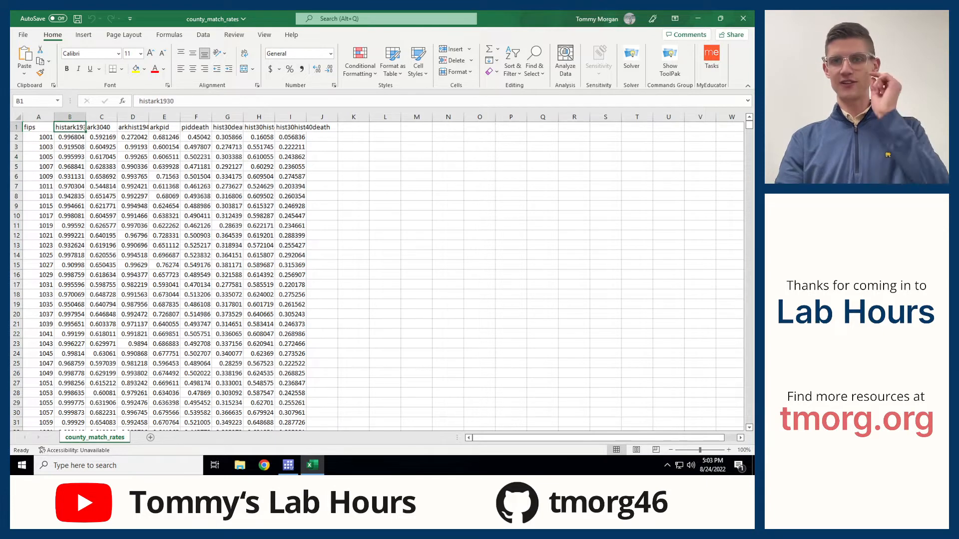
Put the spreadsheet out of view and move the county_match_rates CSV file lower on the desktop, away from the DTA files
{"action": "left_click", "coordinate": [743, 18]}
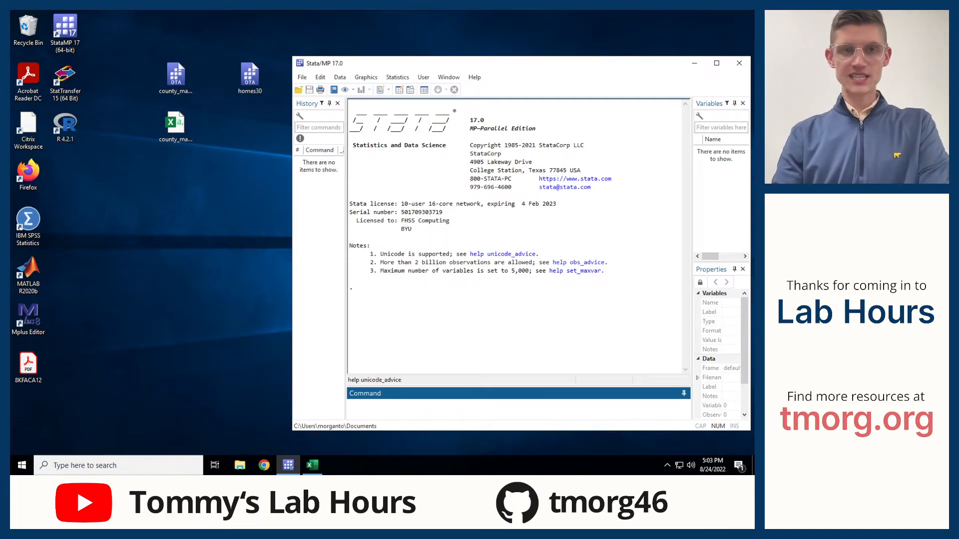
{"action": "left_click_drag", "start_coordinate": [175, 124], "coordinate": [175, 172]}
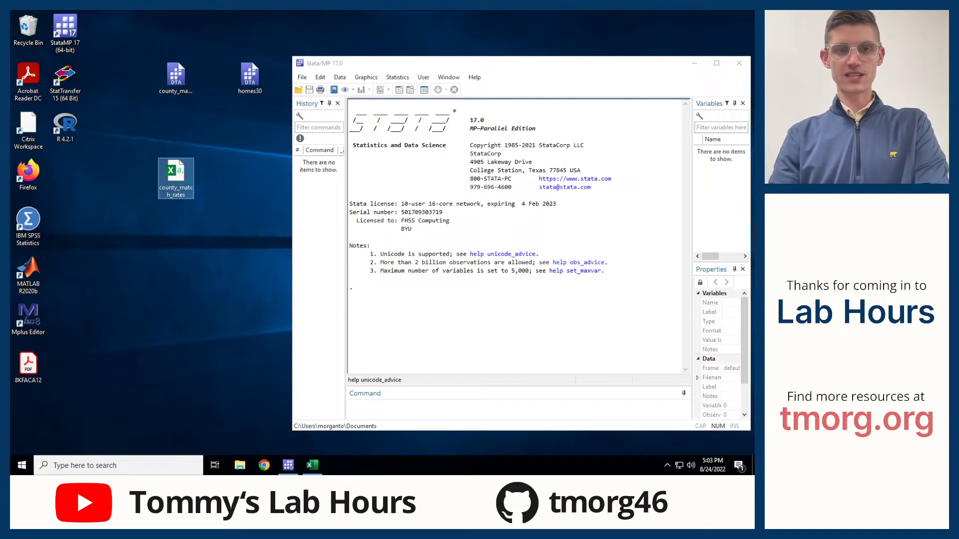
Switch to Stata and change the working directory to the user's desktop folder with the cd command
{"action": "left_click", "coordinate": [414, 407]}
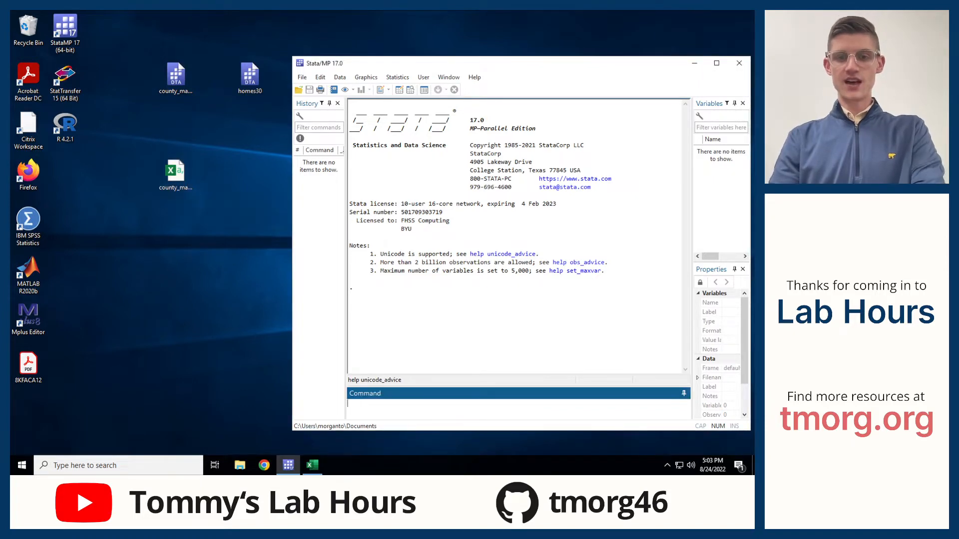
{"action": "type", "text": "cd c:\\"}
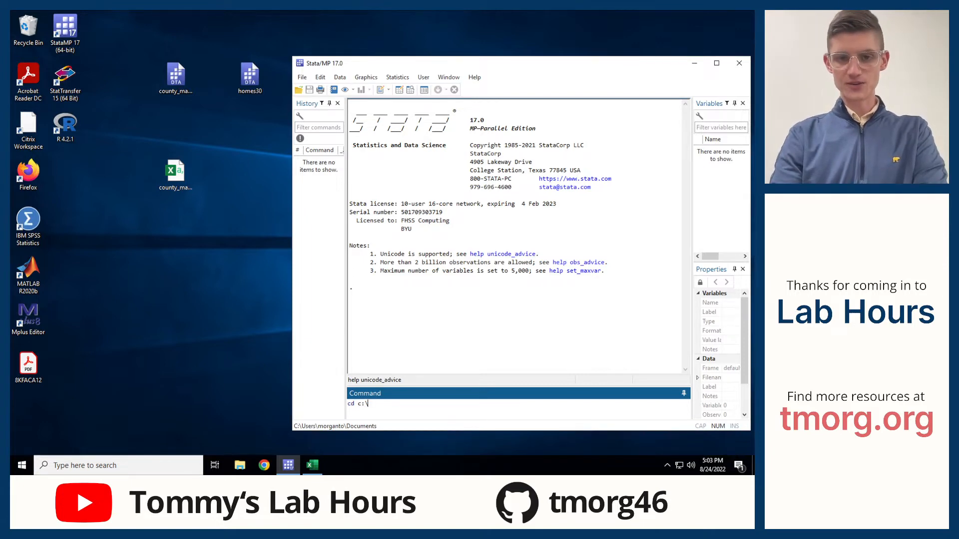
{"action": "type", "text": "users"}
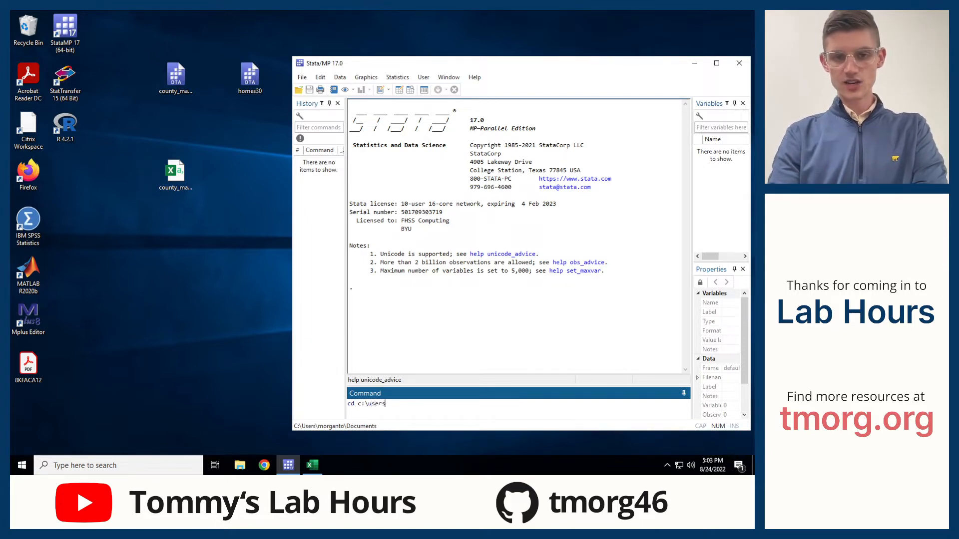
{"action": "type", "text": "\\morganto\\de"}
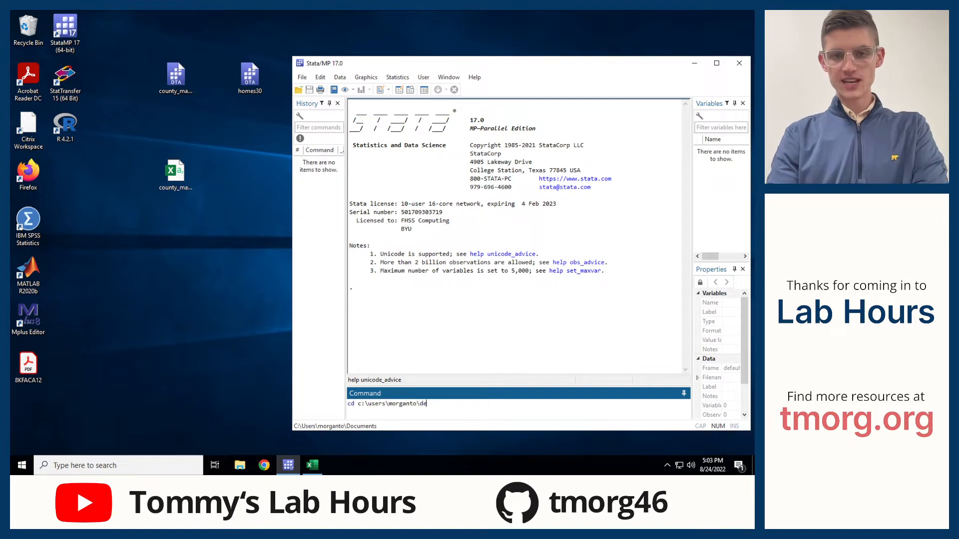
{"action": "type", "text": "sktop"}
{"action": "key", "text": "Return"}
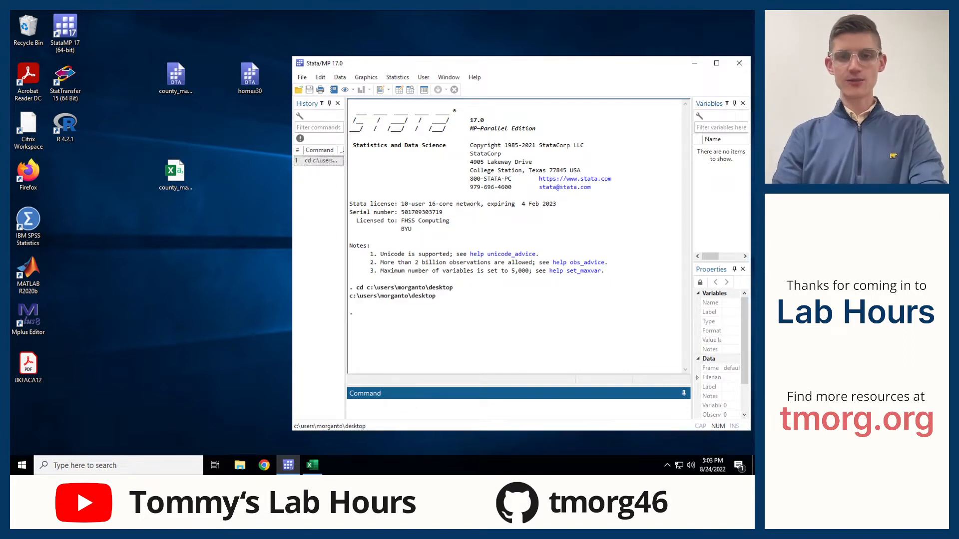
Load the dataset with "use county_match_rates" and browse it with br
{"action": "type", "text": "use "}
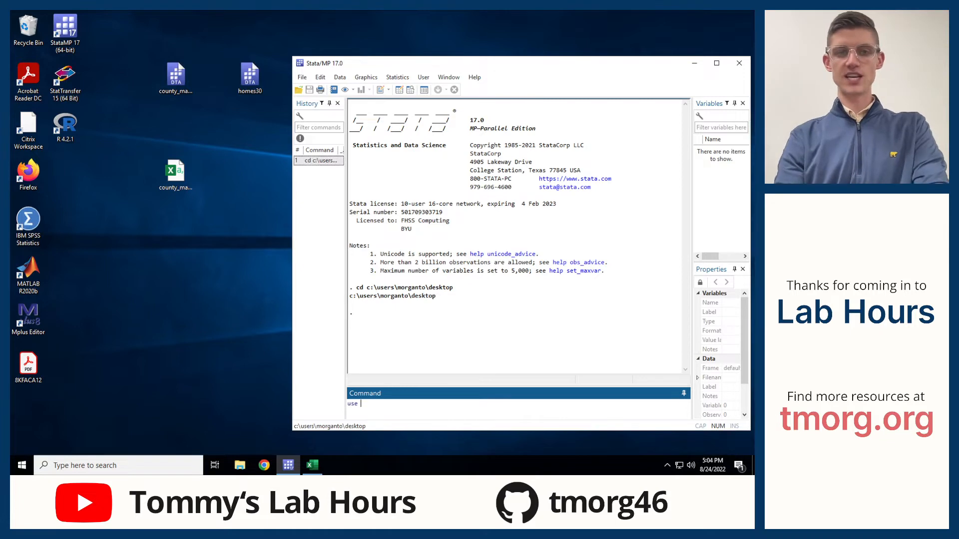
{"action": "type", "text": "county_ma"}
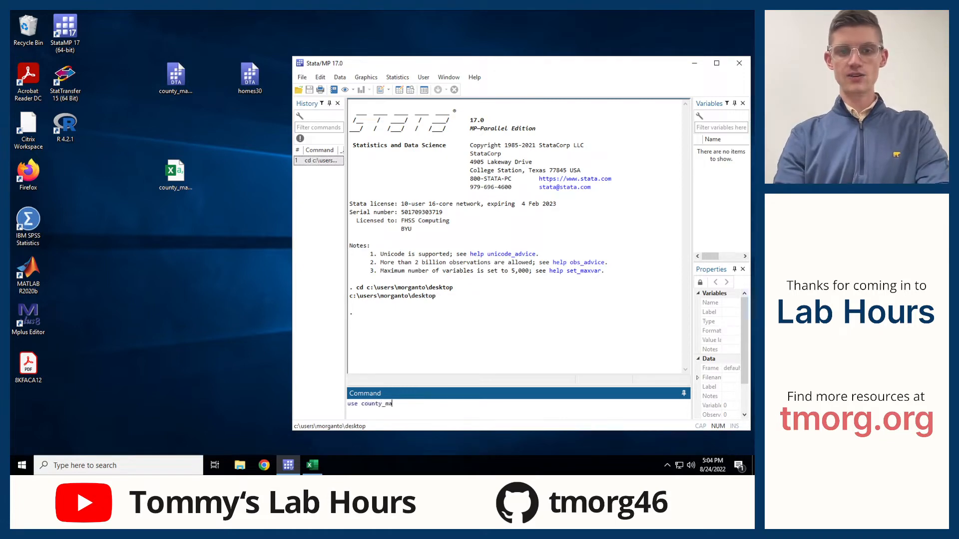
{"action": "type", "text": "tch_rates"}
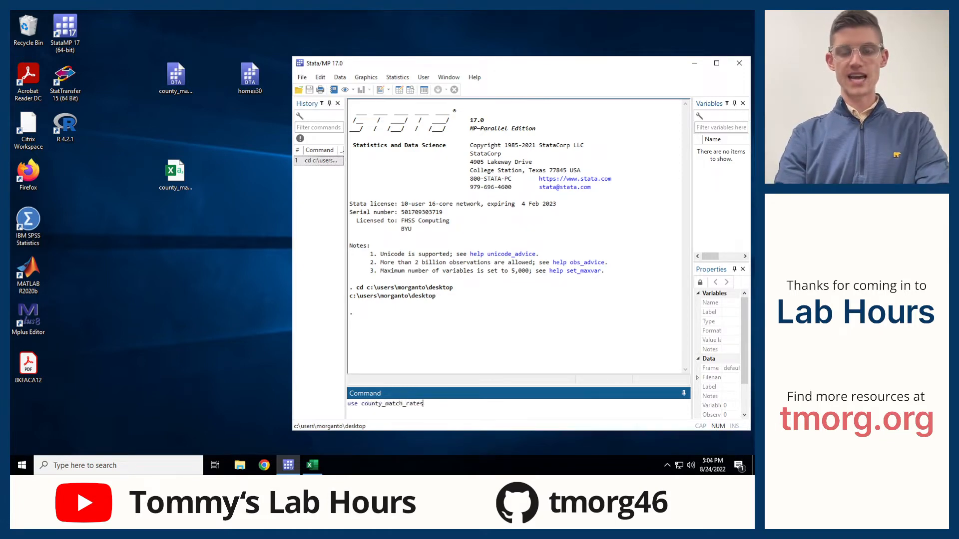
{"action": "key", "text": "Return"}
{"action": "type", "text": "br"}
{"action": "key", "text": "Return"}
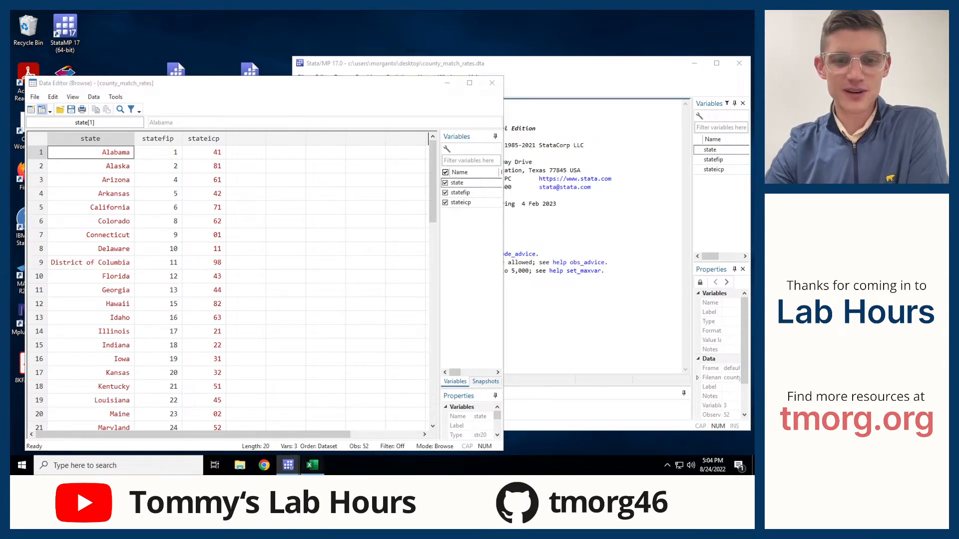
Compare the browsed state records with the county_match_rates spreadsheet in Excel, and close the data browser
{"action": "key", "text": "alt+Tab"}
{"action": "left_click_drag", "start_coordinate": [519, 19], "coordinate": [545, 52]}
{"action": "left_click_drag", "start_coordinate": [107, 153], "coordinate": [205, 248]}
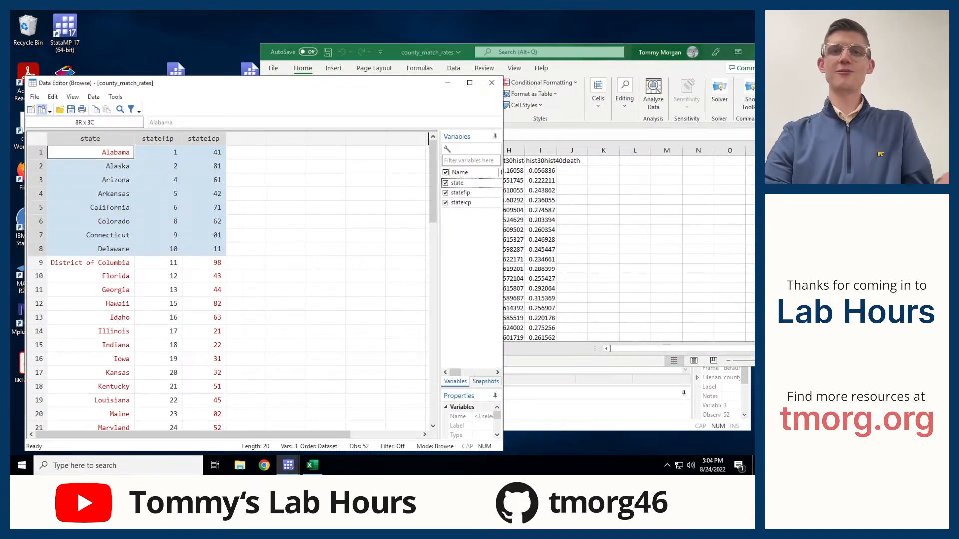
{"action": "left_click", "coordinate": [659, 52]}
{"action": "left_click_drag", "start_coordinate": [629, 52], "coordinate": [493, 57]}
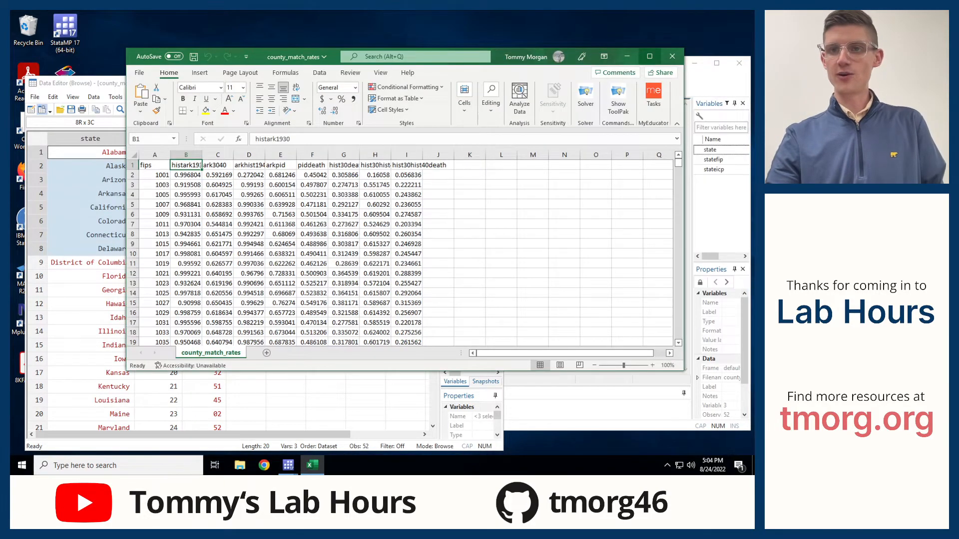
{"action": "left_click", "coordinate": [649, 56]}
{"action": "left_click", "coordinate": [698, 18]}
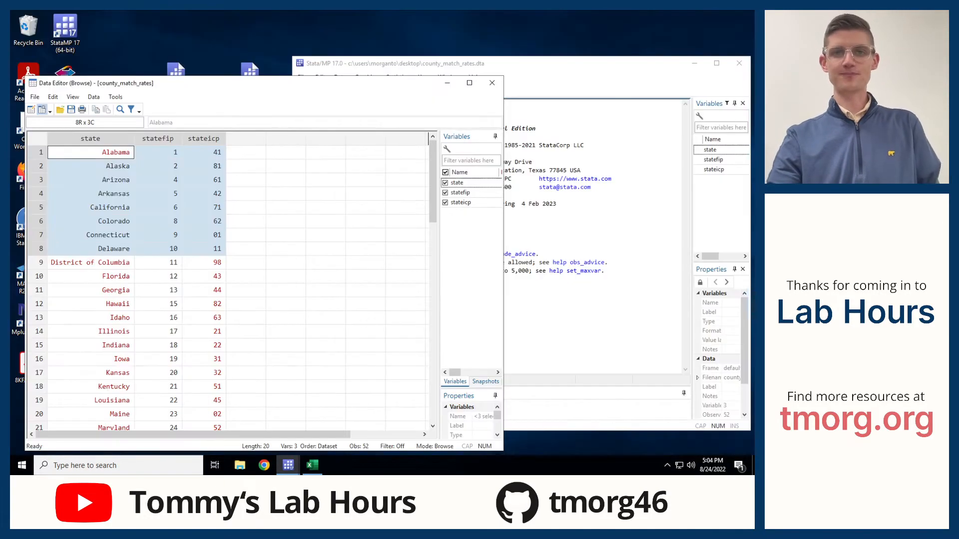
{"action": "left_click", "coordinate": [491, 82]}
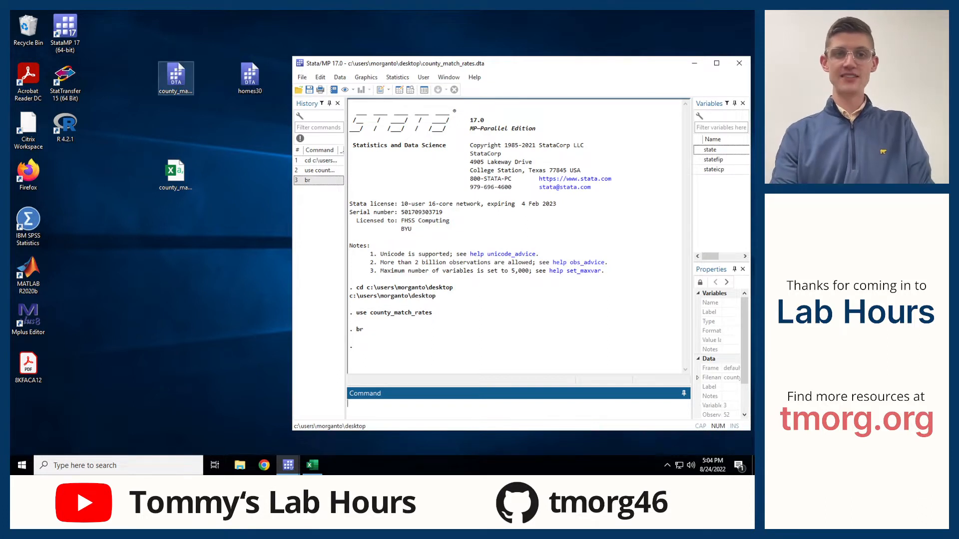
{"action": "left_click", "coordinate": [176, 79]}
{"action": "left_click_drag", "start_coordinate": [139, 41], "coordinate": [194, 109]}
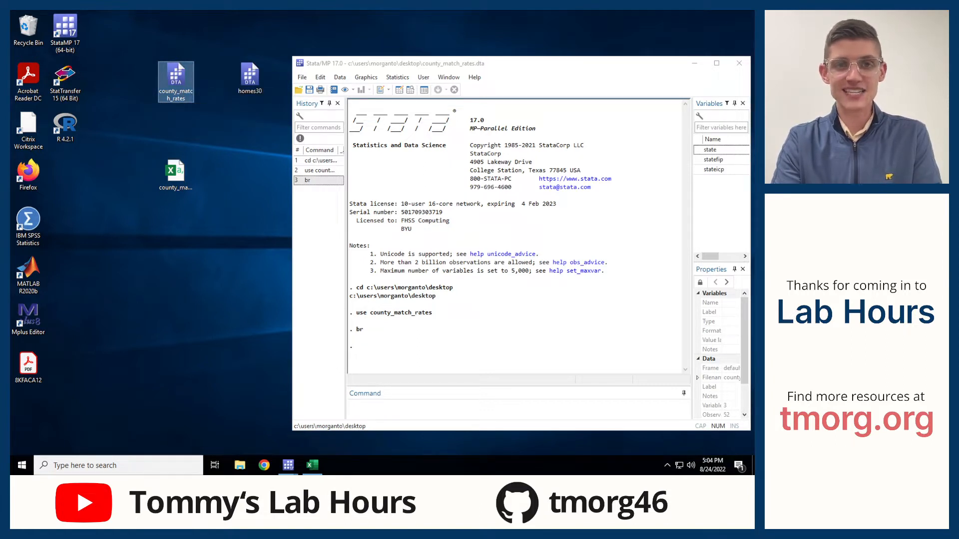
{"action": "left_click_drag", "start_coordinate": [356, 313], "coordinate": [367, 313]}
{"action": "left_click", "coordinate": [368, 313]}
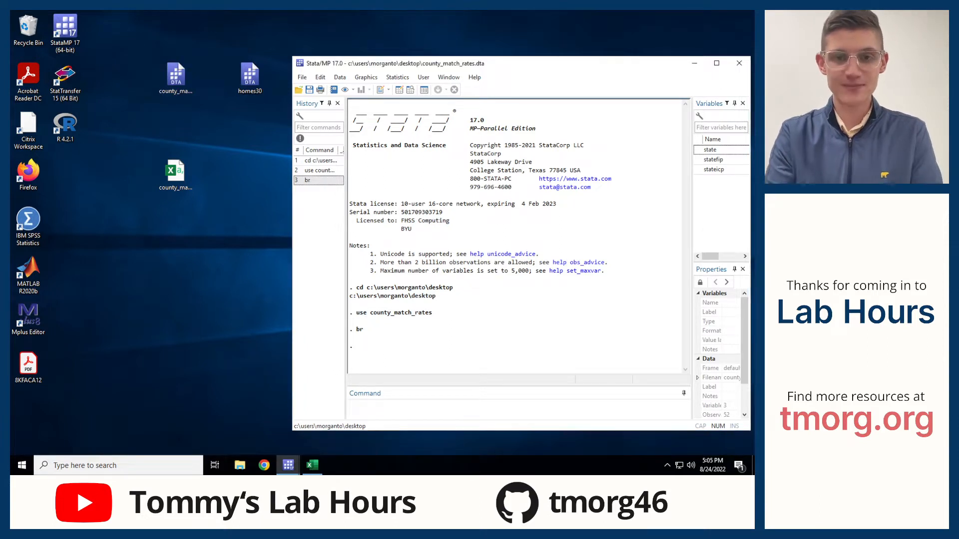
Open the Stata help page for the import command with "help import"
{"action": "left_click", "coordinate": [390, 408]}
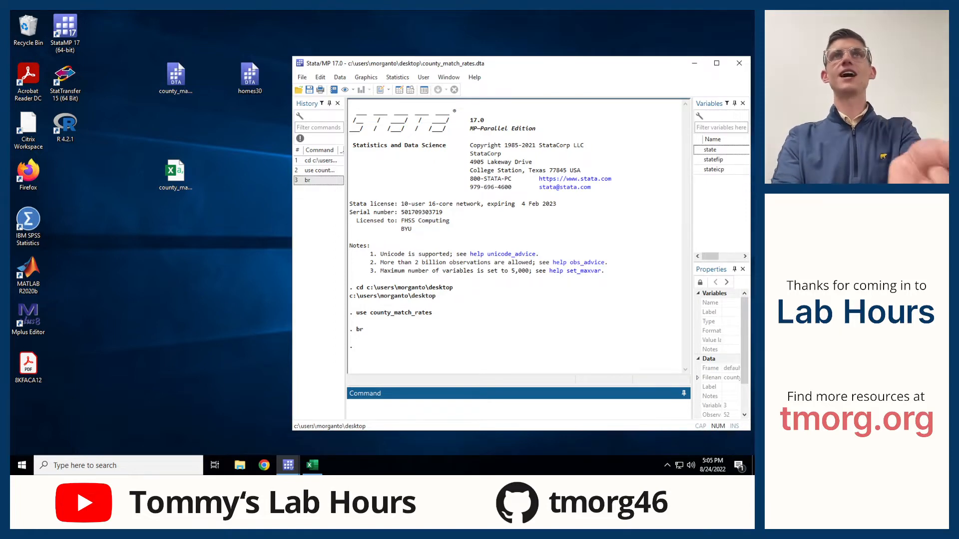
{"action": "type", "text": "help import"}
{"action": "key", "text": "Return"}
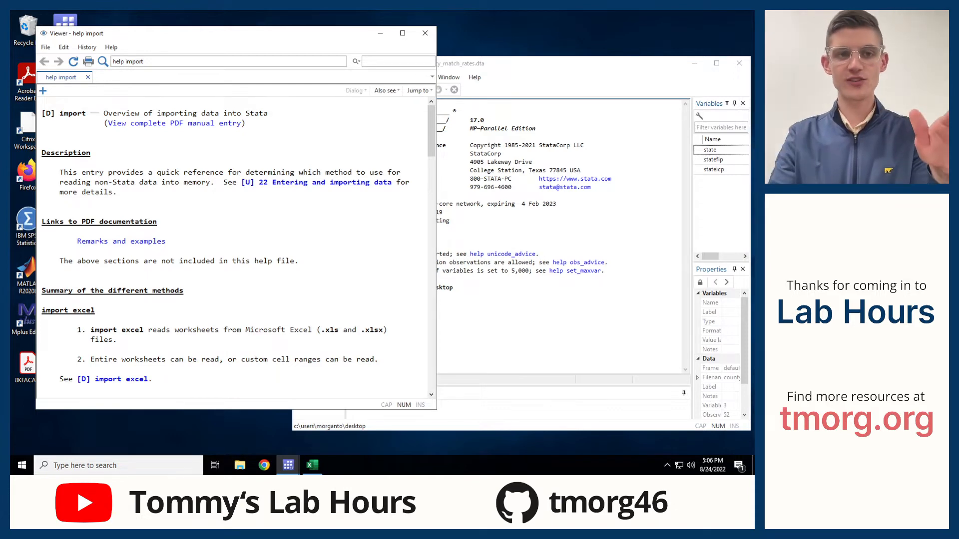
Read the import excel entry in the help page and move the help window clear of the desktop files
{"action": "scroll", "coordinate": [232, 247], "scroll_direction": "down", "scroll_amount": 3}
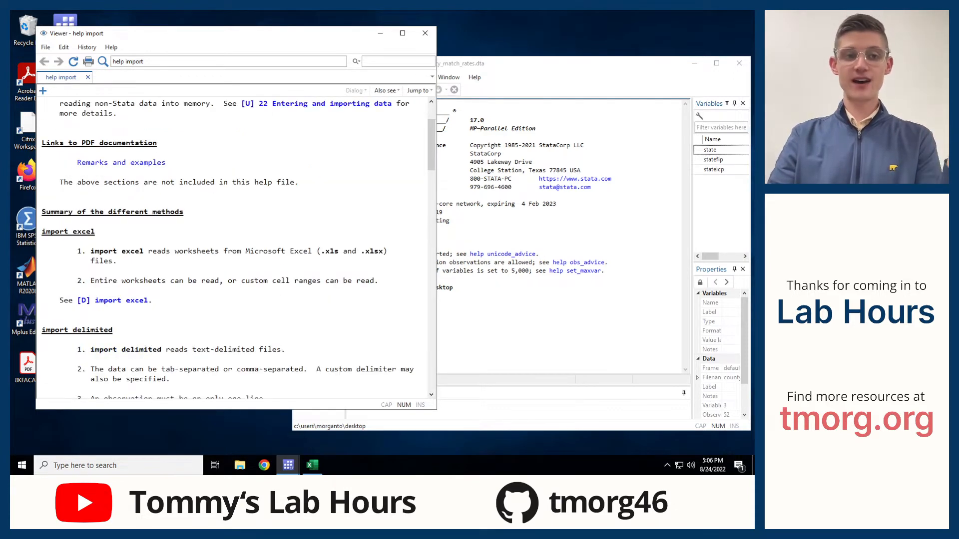
{"action": "left_click_drag", "start_coordinate": [42, 231], "coordinate": [95, 232]}
{"action": "left_click_drag", "start_coordinate": [42, 251], "coordinate": [117, 260]}
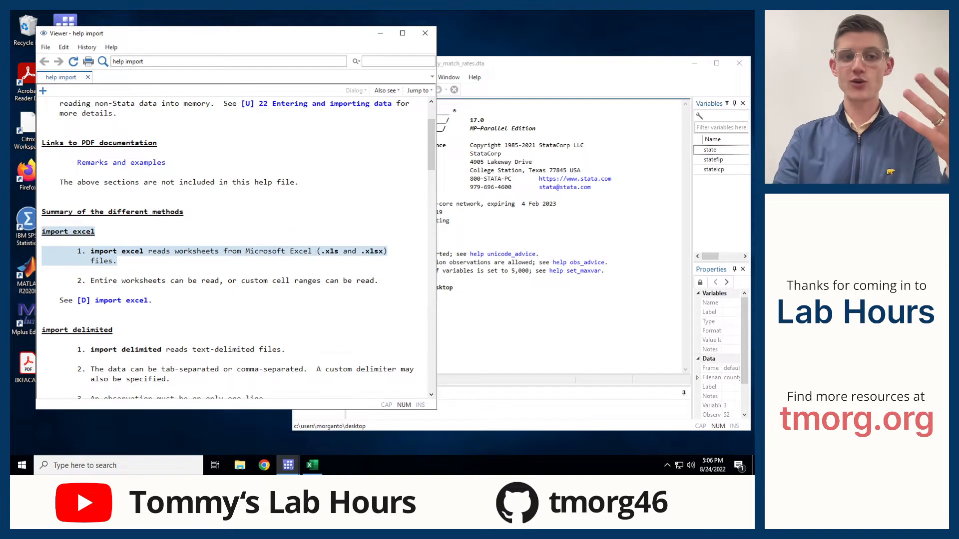
{"action": "left_click", "coordinate": [150, 262]}
{"action": "left_click_drag", "start_coordinate": [150, 33], "coordinate": [342, 36]}
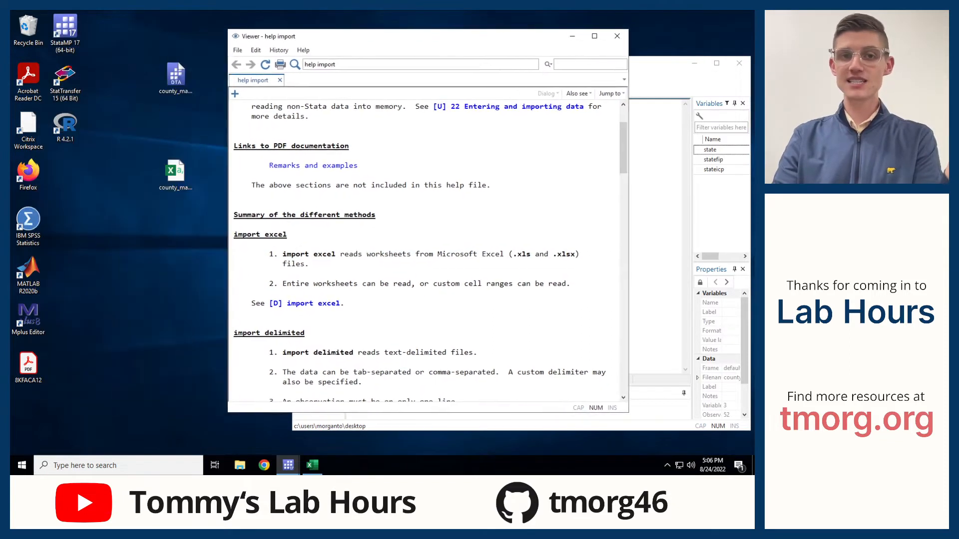
Check the county_match_rates CSV file's type on the desktop and read the import delimited entry about text-delimited and comma-separated data
{"action": "left_click", "coordinate": [175, 174]}
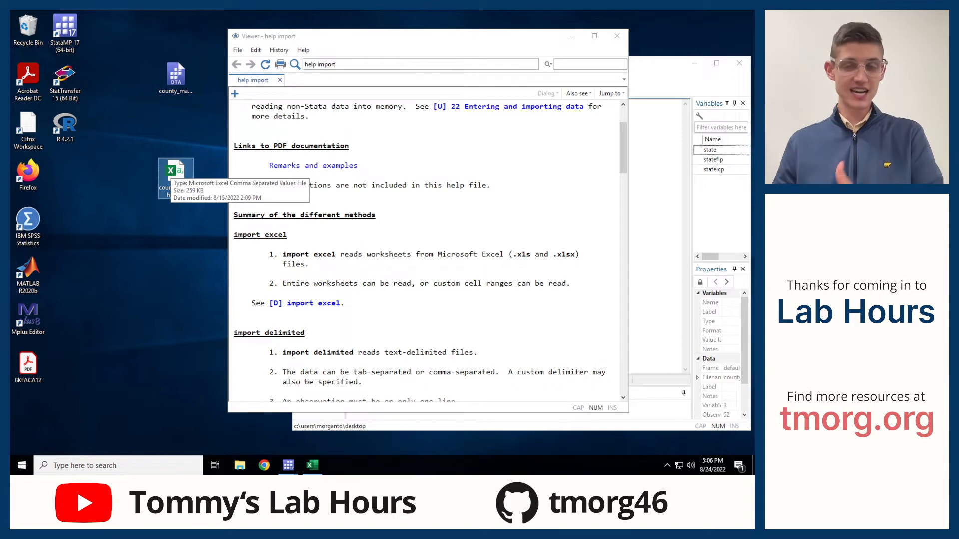
{"action": "left_click", "coordinate": [415, 200]}
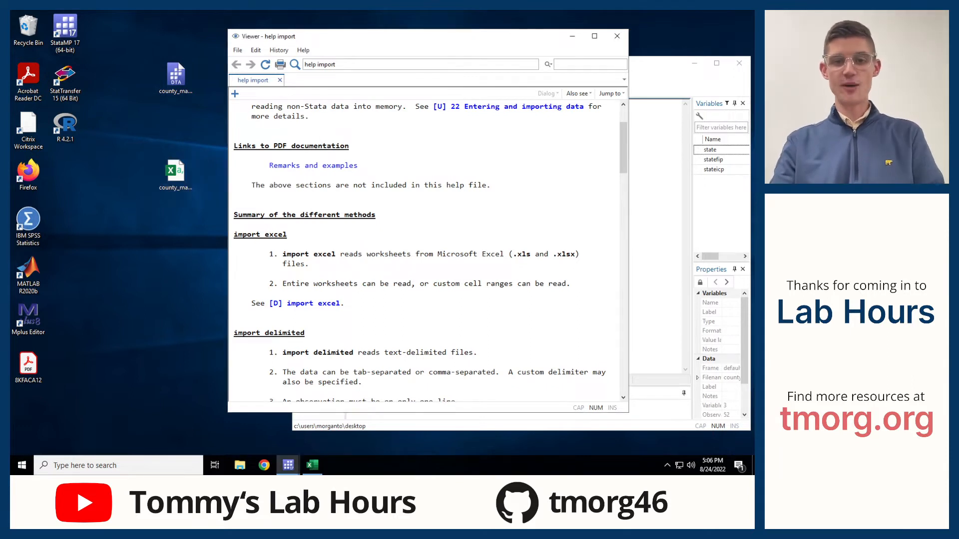
{"action": "left_click_drag", "start_coordinate": [429, 372], "coordinate": [499, 372]}
{"action": "scroll", "coordinate": [425, 249], "scroll_direction": "down", "scroll_amount": 2}
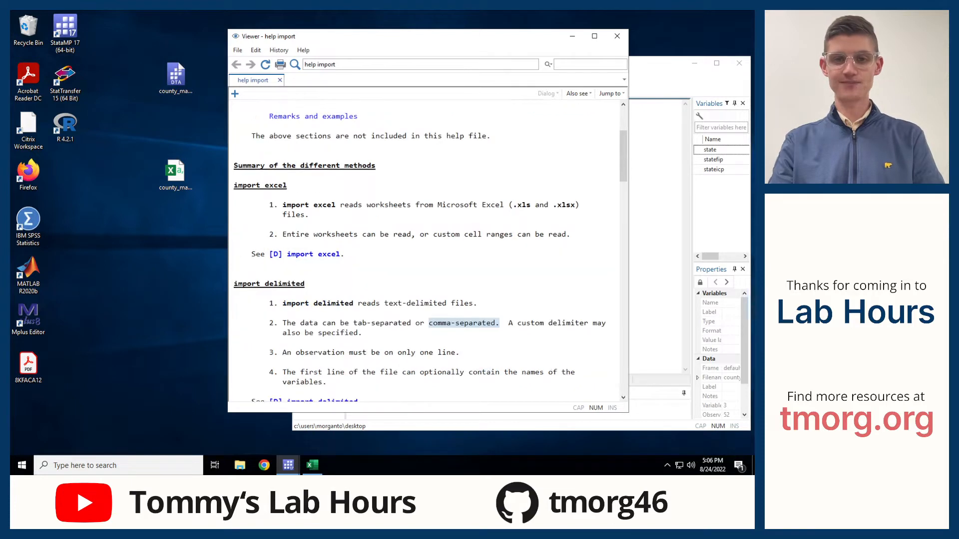
{"action": "left_click", "coordinate": [492, 345]}
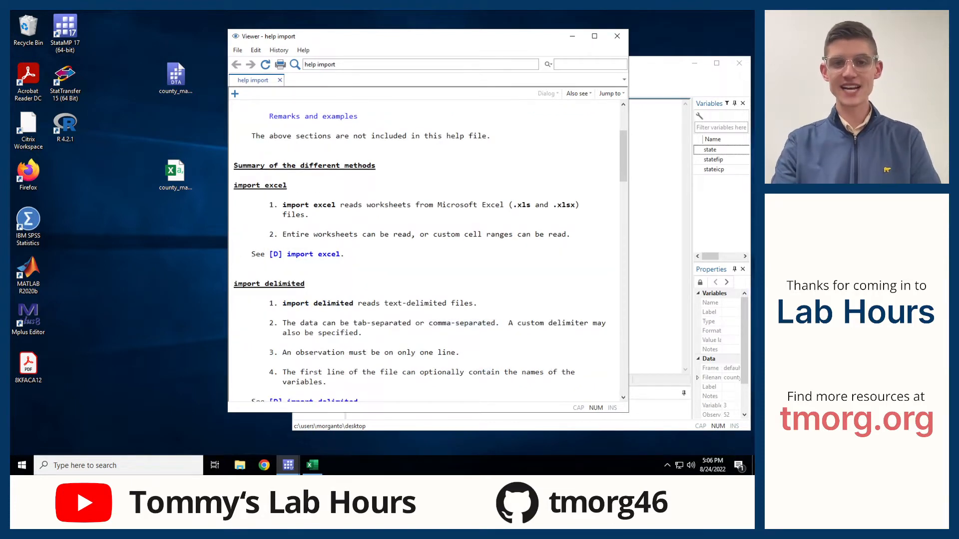
{"action": "left_click_drag", "start_coordinate": [380, 303], "coordinate": [478, 303]}
{"action": "left_click", "coordinate": [480, 309]}
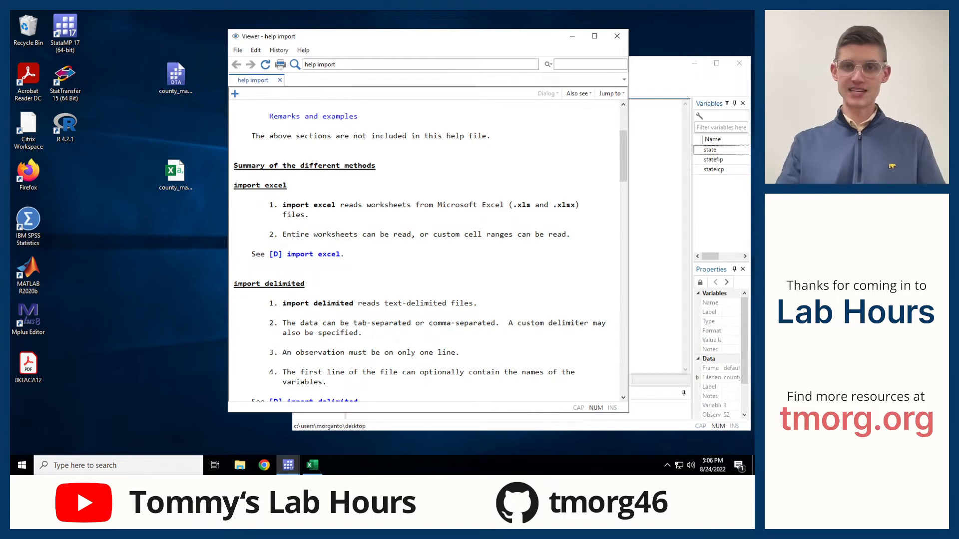
{"action": "left_click_drag", "start_coordinate": [428, 323], "coordinate": [499, 323]}
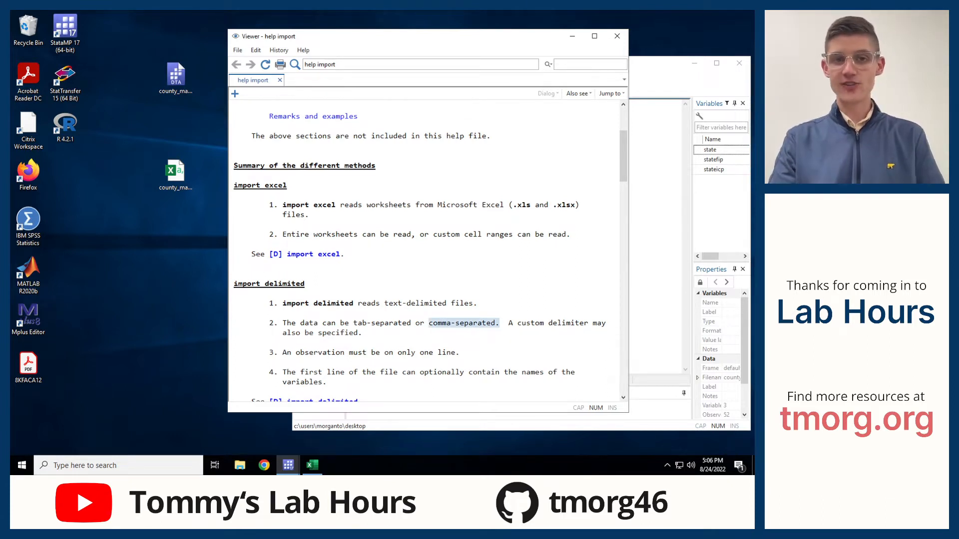
Minimize the import help window and clear the loaded dataset from memory
{"action": "left_click", "coordinate": [572, 36]}
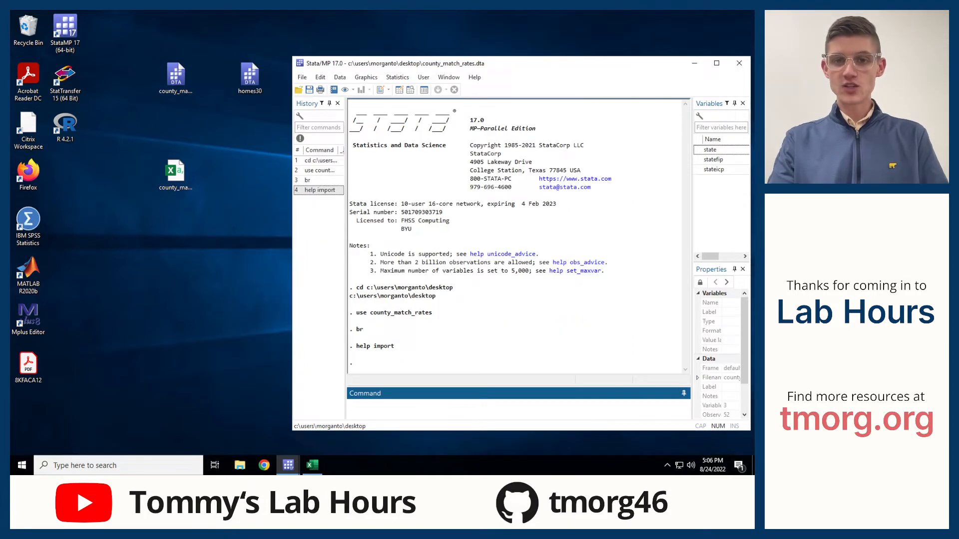
{"action": "type", "text": "clear"}
{"action": "key", "text": "Return"}
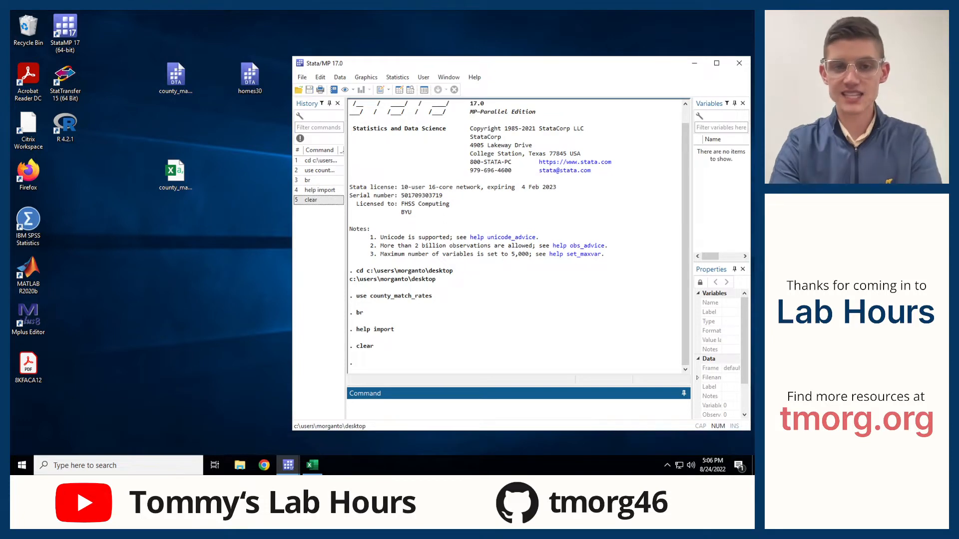
Import the county match rates CSV file with the command "import delimited county_match_rates"
{"action": "type", "text": "import delimited "}
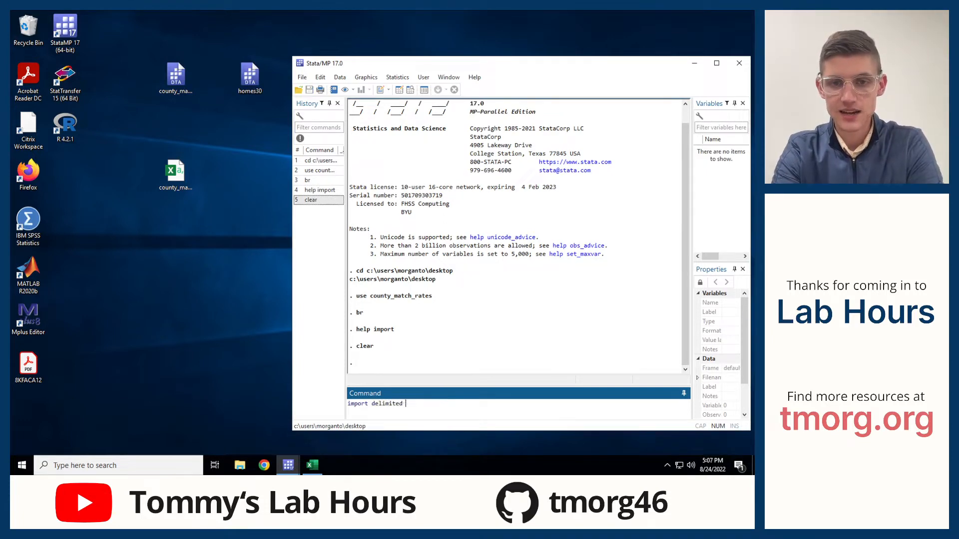
{"action": "type", "text": "county"}
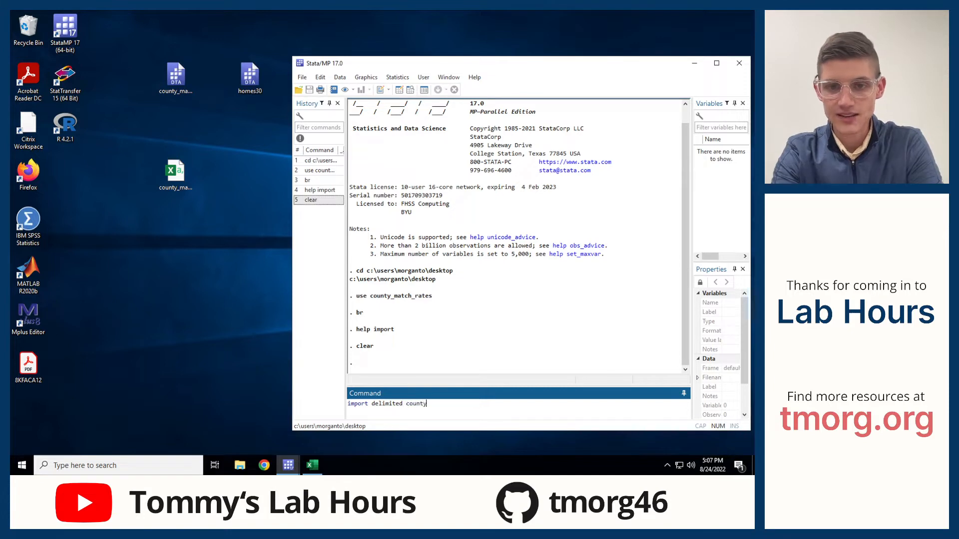
{"action": "type", "text": "_match_rates"}
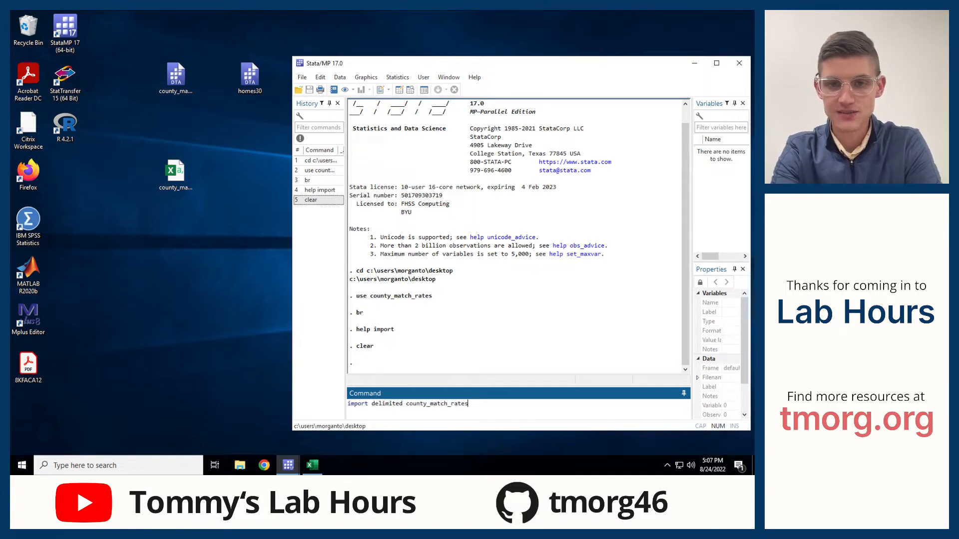
{"action": "key", "text": "Return"}
Browse the imported county data with "br", examine the fips and match rate columns, and minimize the data browser
{"action": "type", "text": "br"}
{"action": "key", "text": "Return"}
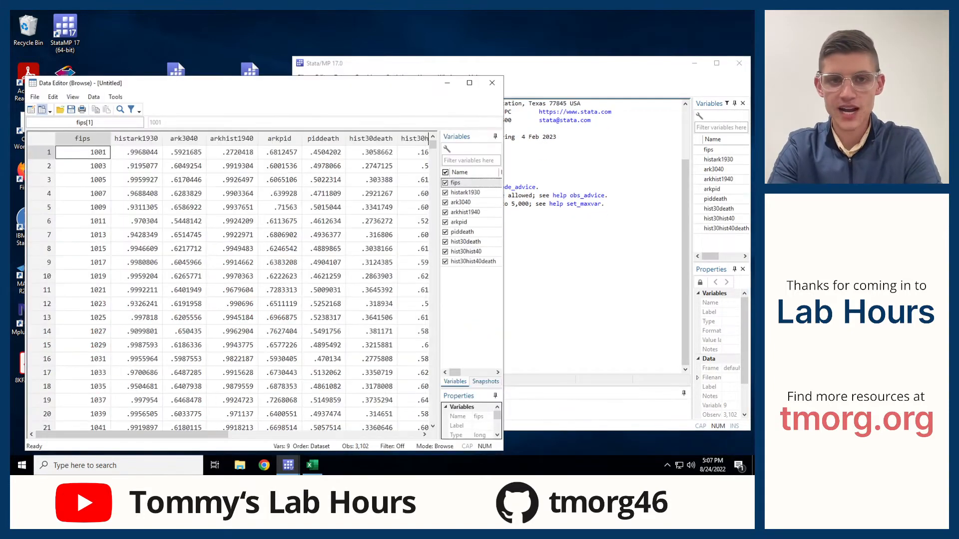
{"action": "left_click", "coordinate": [136, 180]}
{"action": "left_click_drag", "start_coordinate": [90, 152], "coordinate": [371, 263]}
{"action": "left_click", "coordinate": [371, 262]}
{"action": "left_click", "coordinate": [280, 207]}
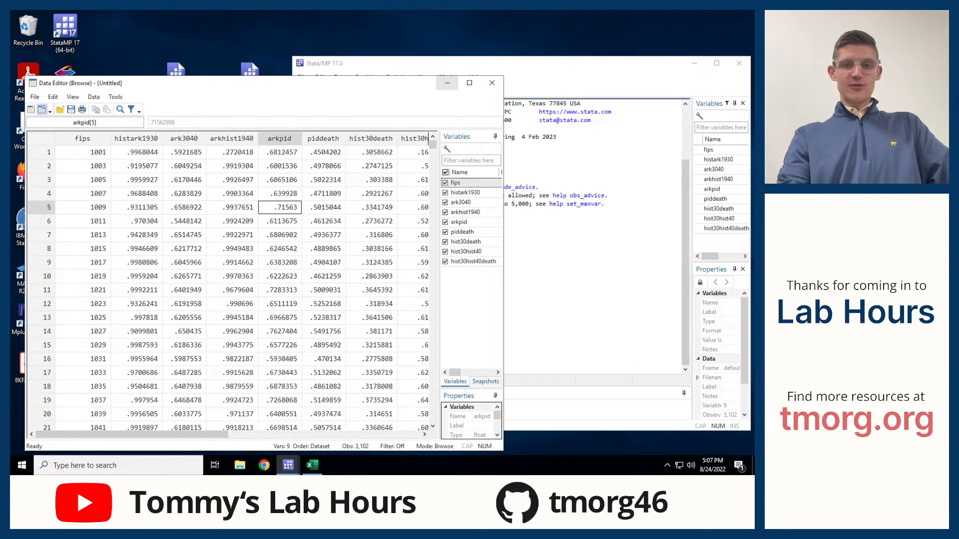
{"action": "left_click", "coordinate": [447, 83]}
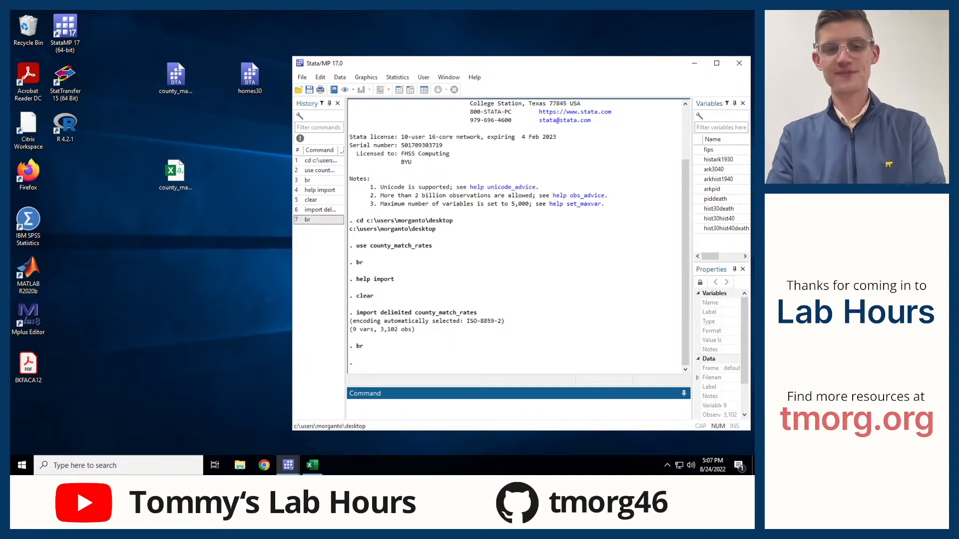
Clear the imported county data from memory and select the homes30 dataset file on the desktop
{"action": "type", "text": "clear"}
{"action": "key", "text": "Return"}
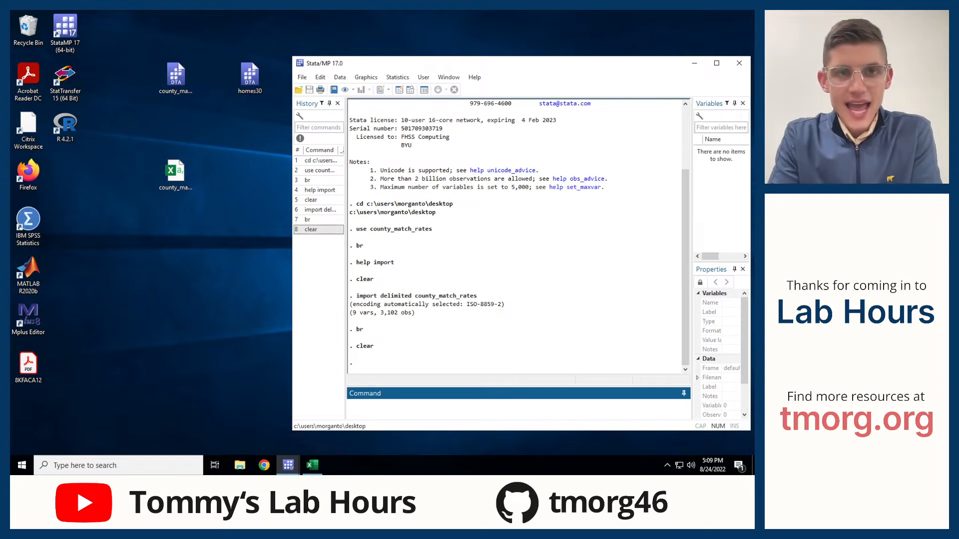
{"action": "left_click", "coordinate": [248, 75]}
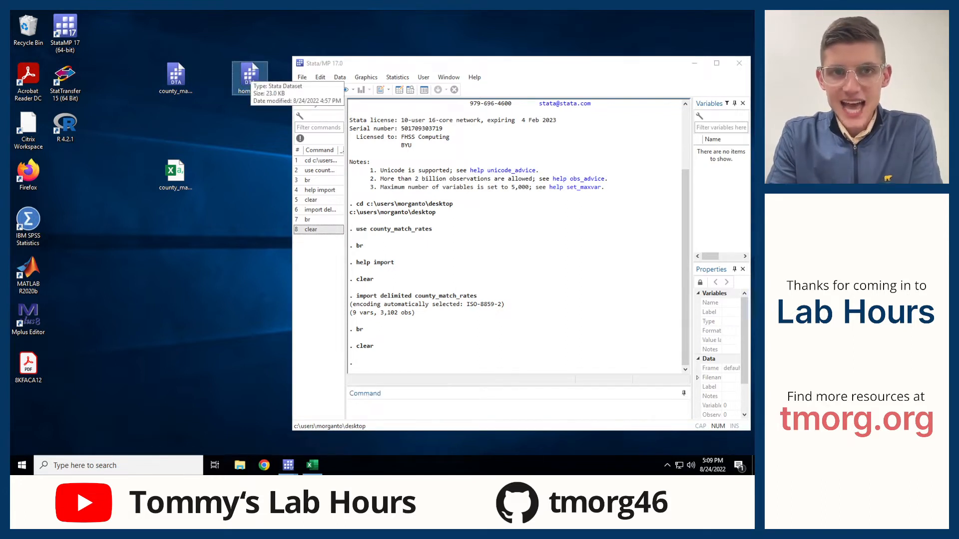
Open the Desktop folder in File Explorer, check how its folder path is shown, and close the window
{"action": "left_click", "coordinate": [239, 464]}
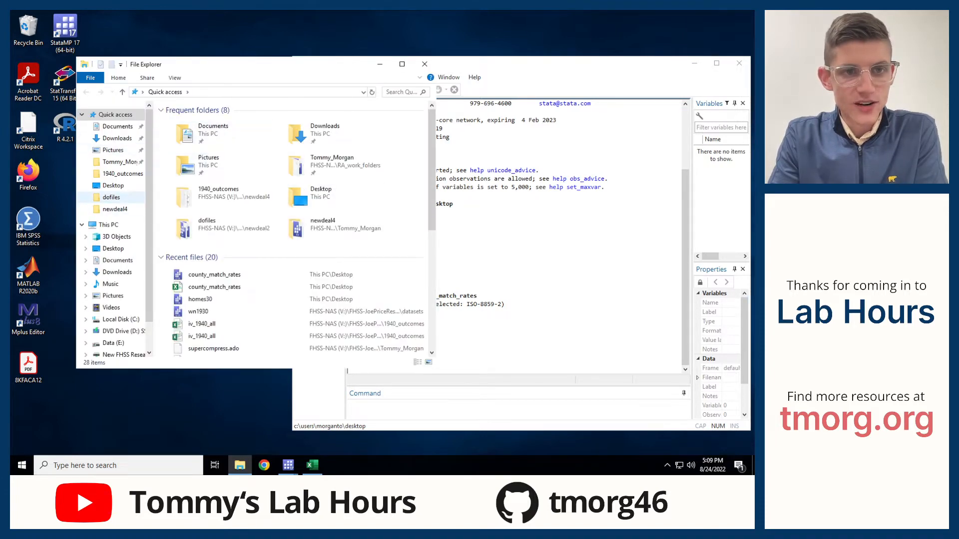
{"action": "left_click", "coordinate": [113, 186]}
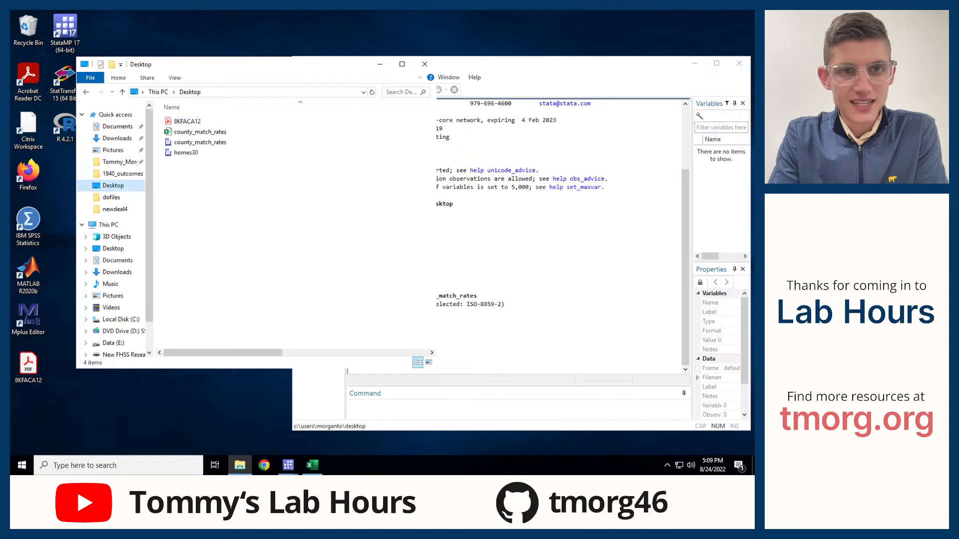
{"action": "left_click", "coordinate": [235, 92]}
{"action": "left_click", "coordinate": [235, 93]}
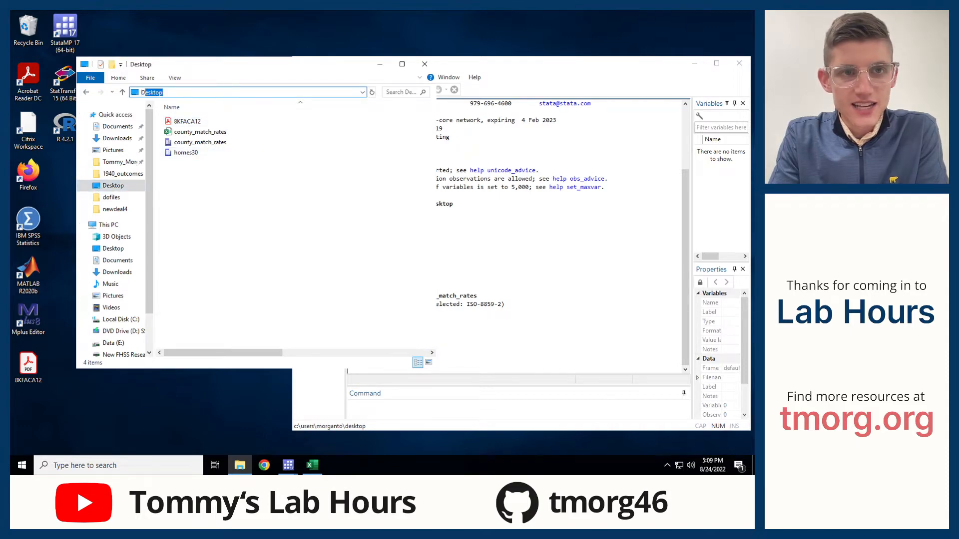
{"action": "left_click", "coordinate": [279, 199]}
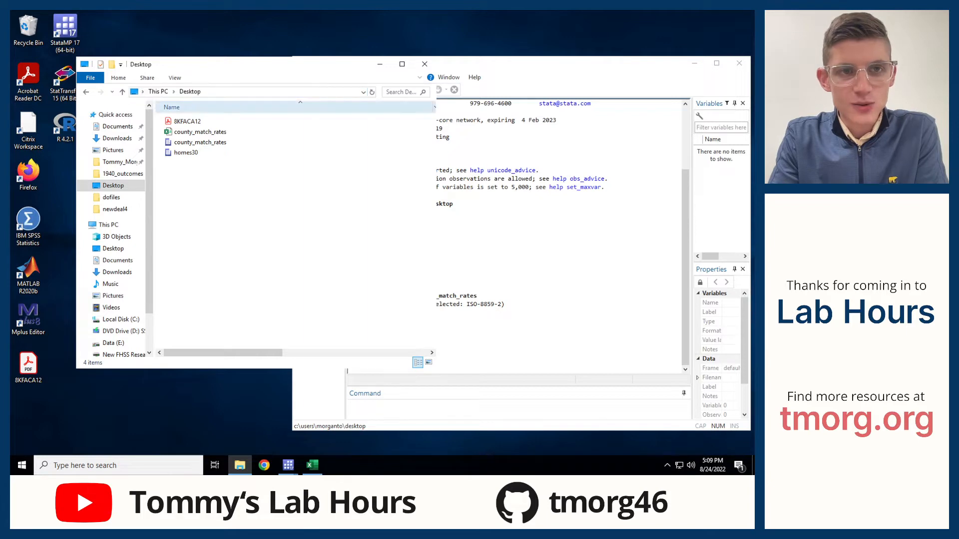
{"action": "left_click", "coordinate": [249, 92]}
{"action": "left_click", "coordinate": [249, 93]}
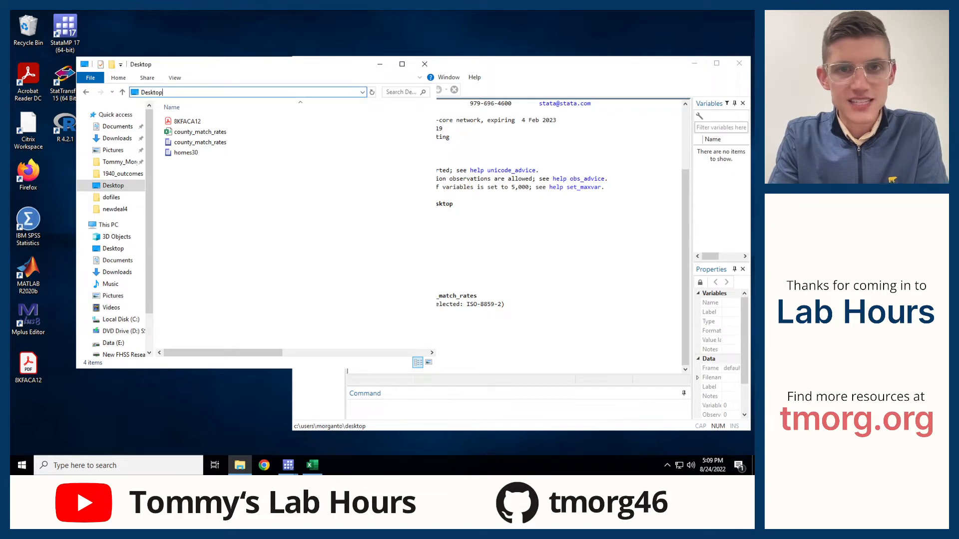
{"action": "left_click", "coordinate": [362, 92]}
{"action": "left_click", "coordinate": [362, 92]}
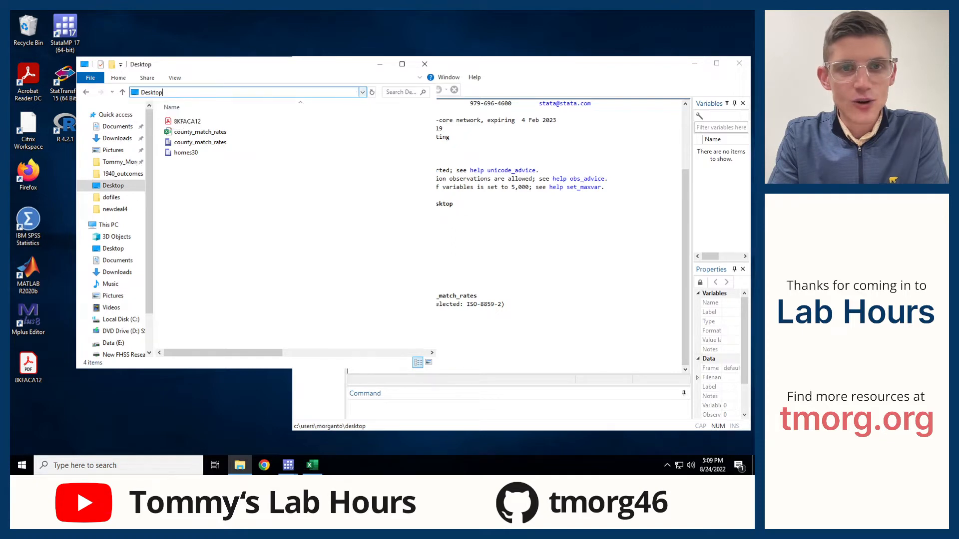
{"action": "key", "text": "Escape"}
{"action": "left_click", "coordinate": [424, 64]}
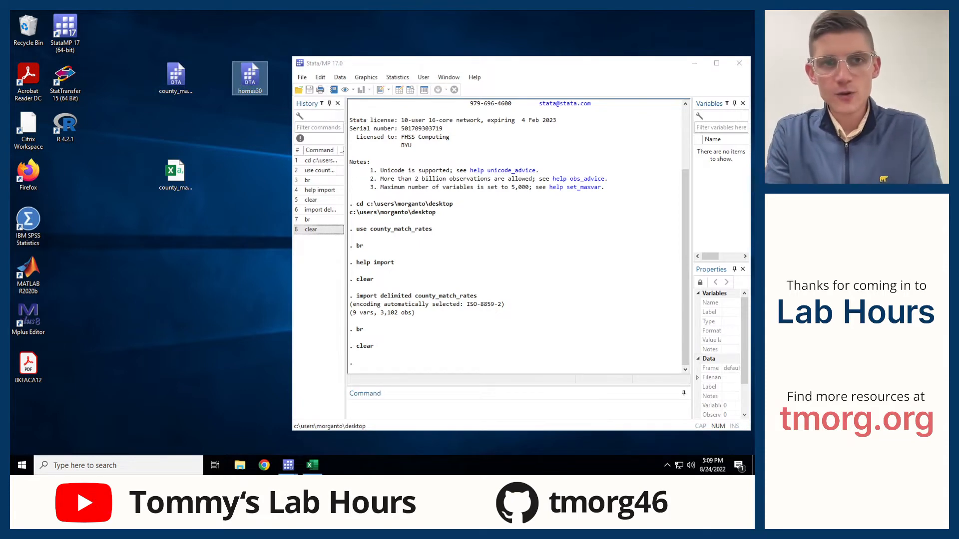
Copy the full file path of the homes30 dataset on the desktop
{"action": "right_click", "coordinate": [248, 74]}
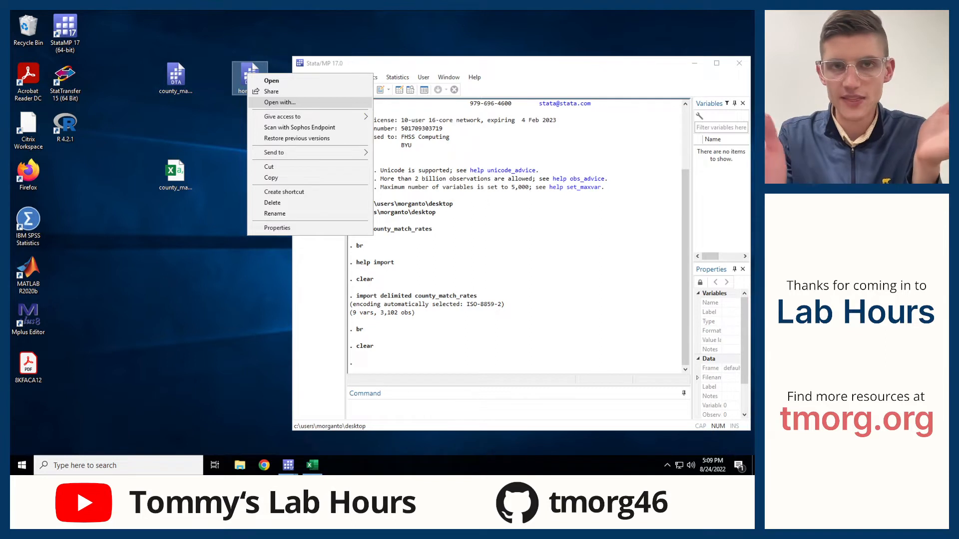
{"action": "left_click", "coordinate": [218, 126]}
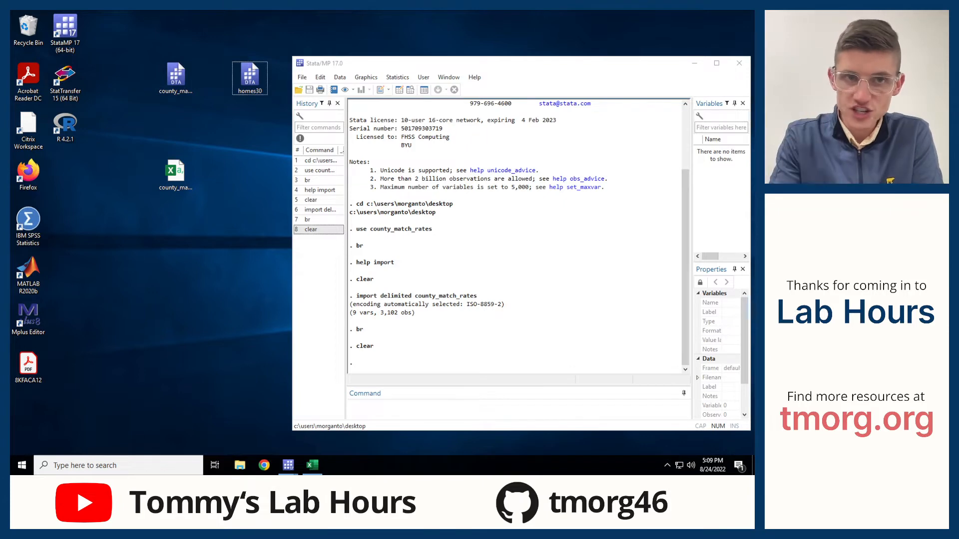
{"action": "right_click", "coordinate": [249, 79]}
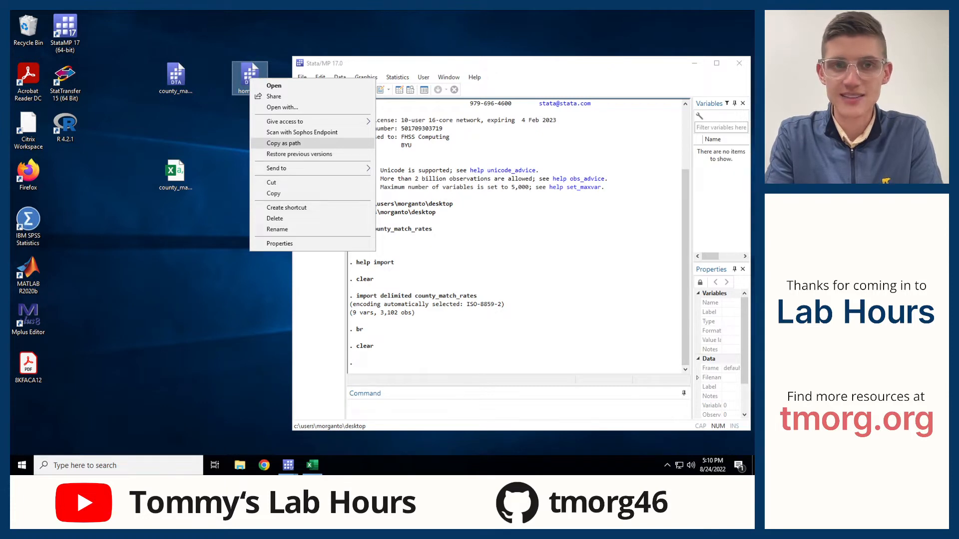
{"action": "left_click", "coordinate": [283, 143]}
{"action": "right_click", "coordinate": [244, 81]}
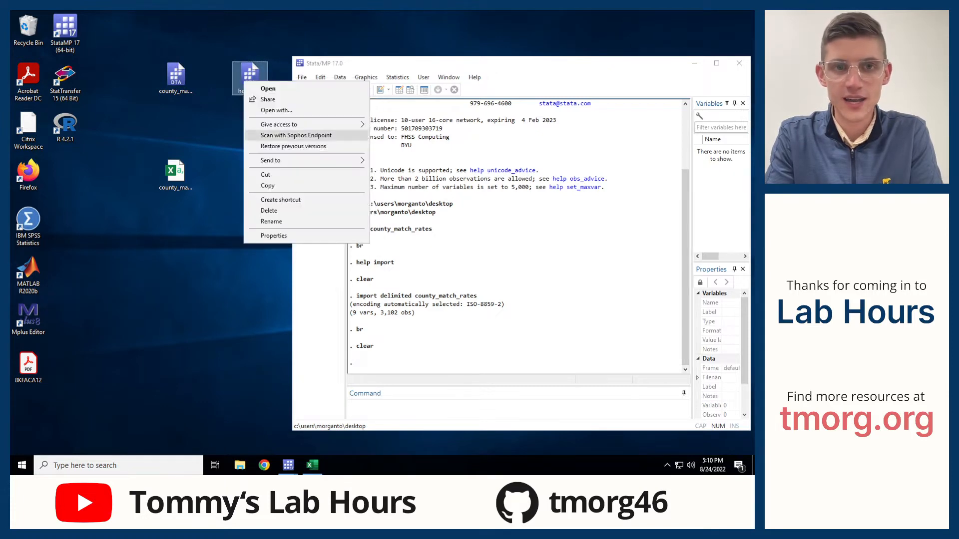
{"action": "left_click", "coordinate": [278, 49]}
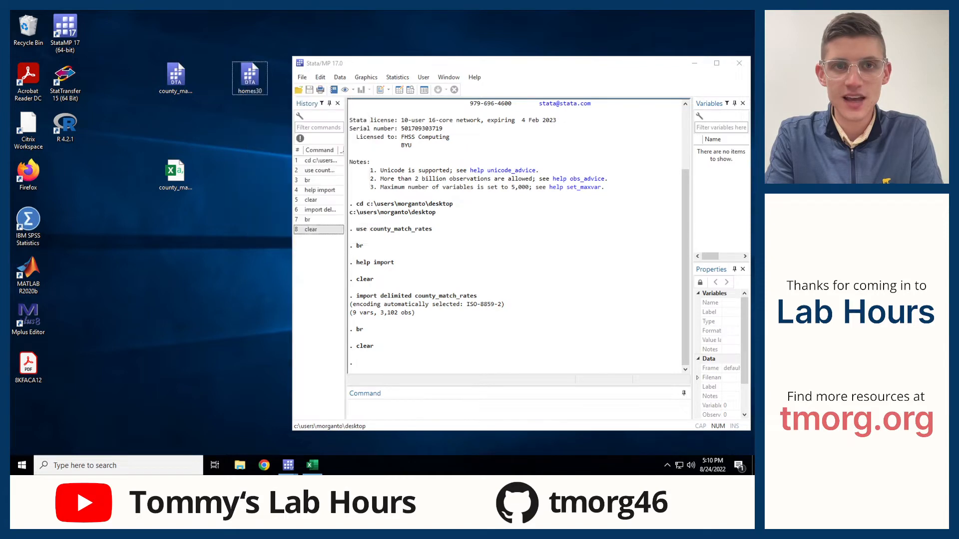
{"action": "right_click", "coordinate": [251, 76], "text": "shift"}
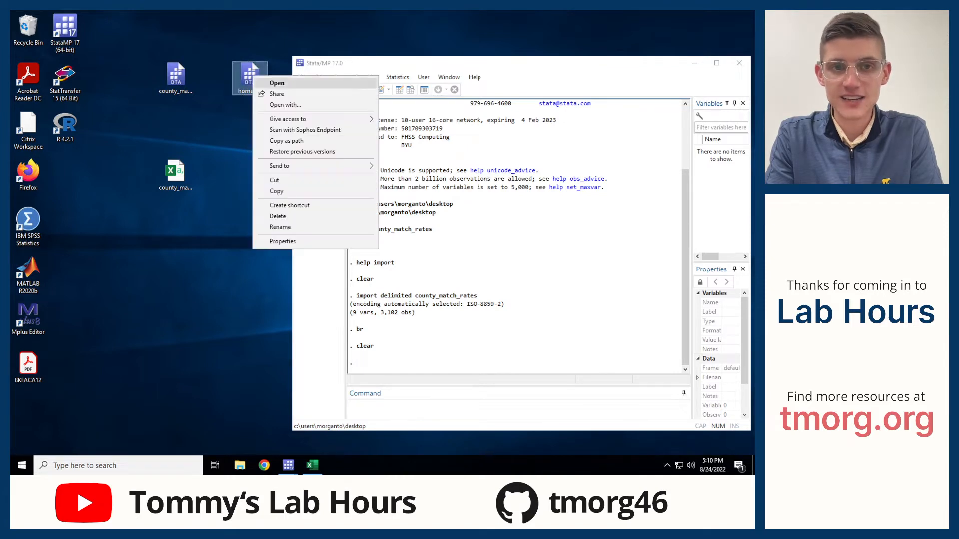
{"action": "left_click", "coordinate": [279, 141]}
{"action": "left_click", "coordinate": [379, 406]}
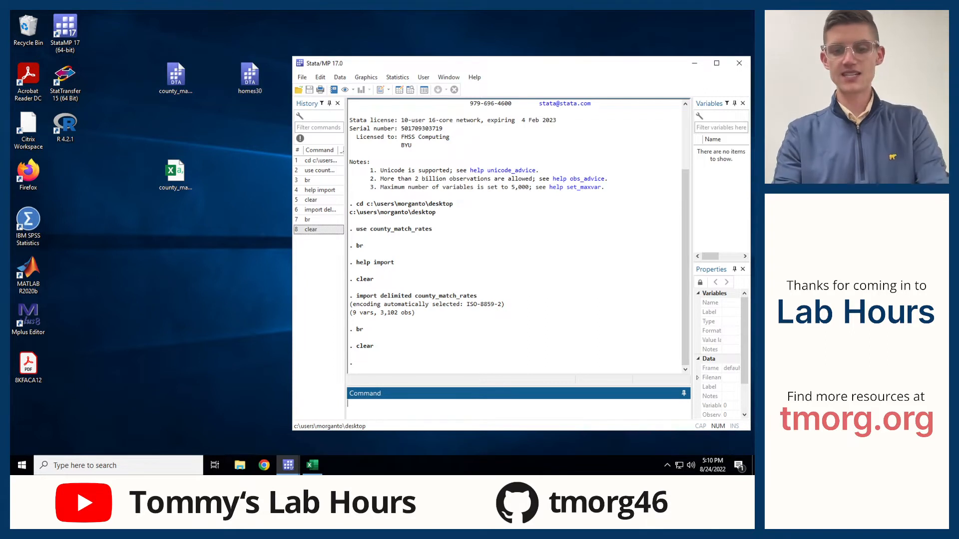
{"action": "type", "text": "use"}
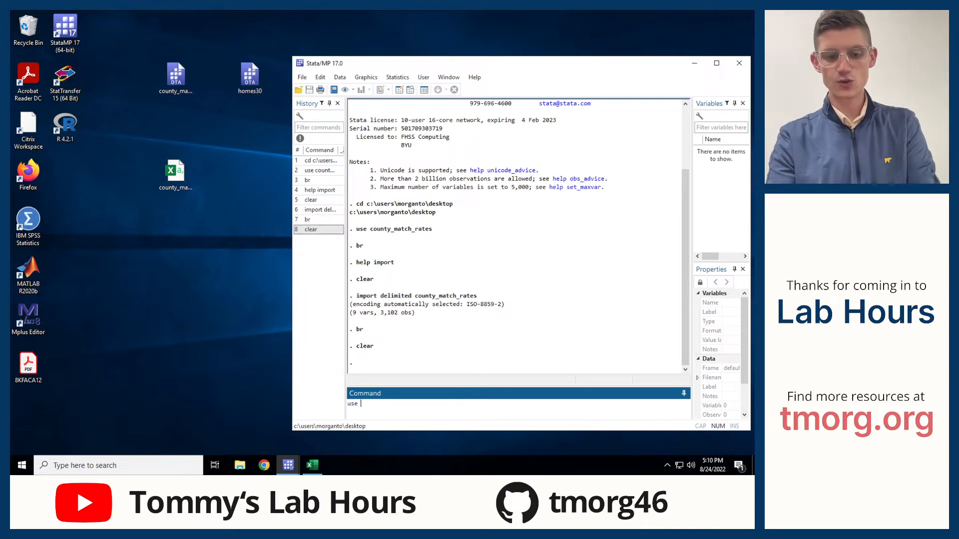
{"action": "key", "text": "ctrl+v"}
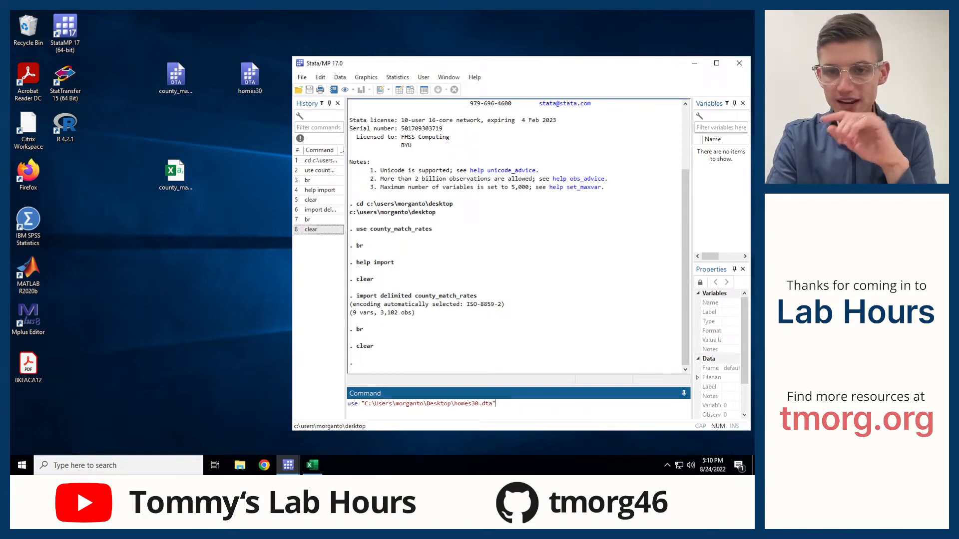
{"action": "key", "text": "shift+Left"}
{"action": "key", "text": "shift+Left"}
{"action": "key", "text": "shift+Left"}
{"action": "key", "text": "shift+Left"}
{"action": "key", "text": "shift+Left"}
{"action": "key", "text": "shift+Left"}
{"action": "key", "text": "shift+Left"}
{"action": "key", "text": "shift+Left"}
{"action": "key", "text": "shift+Left"}
{"action": "key", "text": "shift+Left"}
{"action": "key", "text": "shift+Left"}
{"action": "key", "text": "shift+Left"}
{"action": "key", "text": "shift+Left"}
{"action": "key", "text": "shift+Left"}
{"action": "key", "text": "shift+Left"}
{"action": "key", "text": "shift+Left"}
{"action": "key", "text": "shift+Left"}
{"action": "key", "text": "shift+Left"}
{"action": "key", "text": "shift+Left"}
{"action": "key", "text": "shift+Left"}
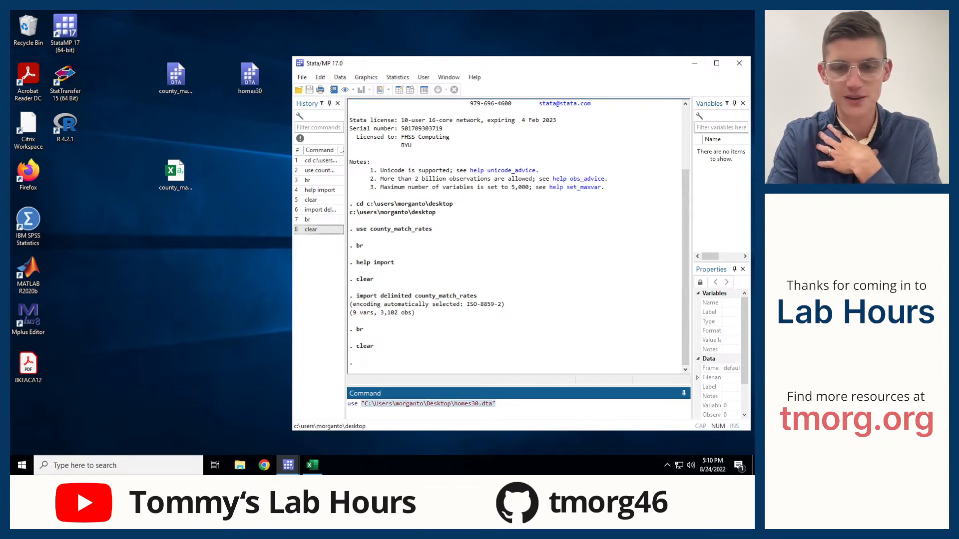
{"action": "key", "text": "End"}
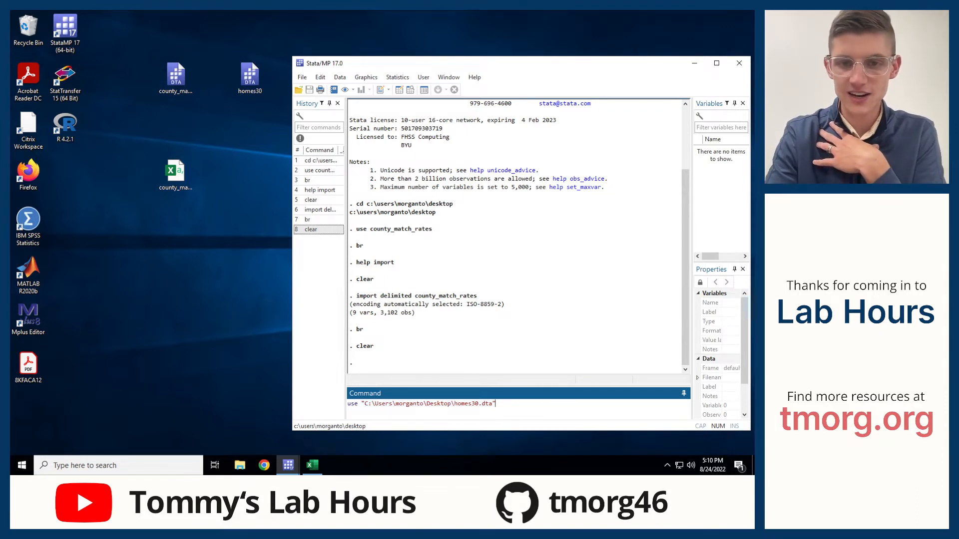
Change Stata's working directory to c:\users and try to load the dataset by name alone with "use homes30"
{"action": "key", "text": "shift+Home"}
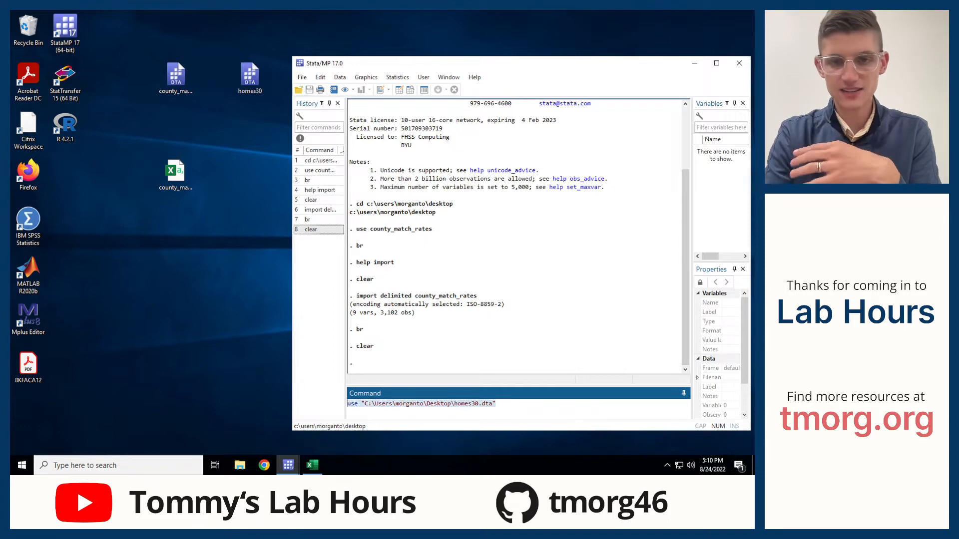
{"action": "type", "text": "cd c"}
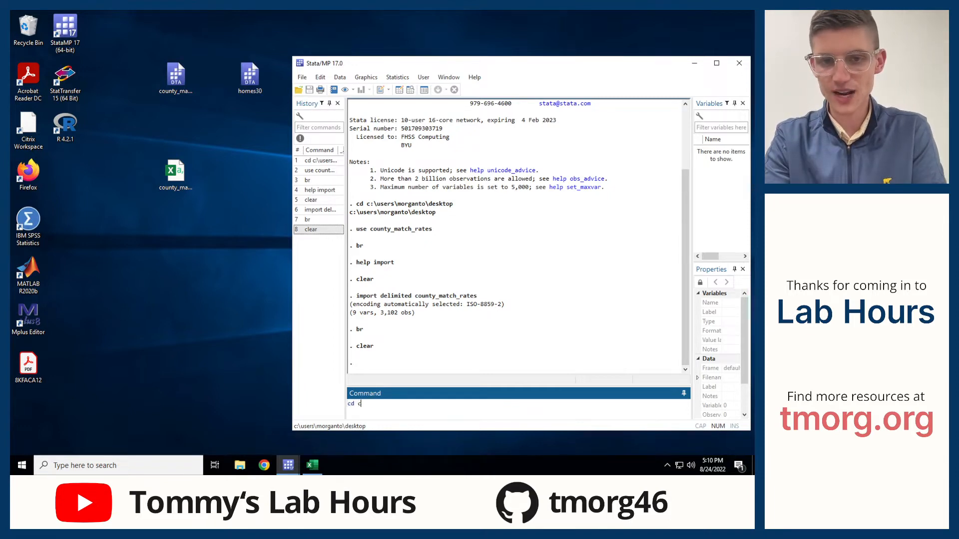
{"action": "type", "text": ":\\users"}
{"action": "key", "text": "Return"}
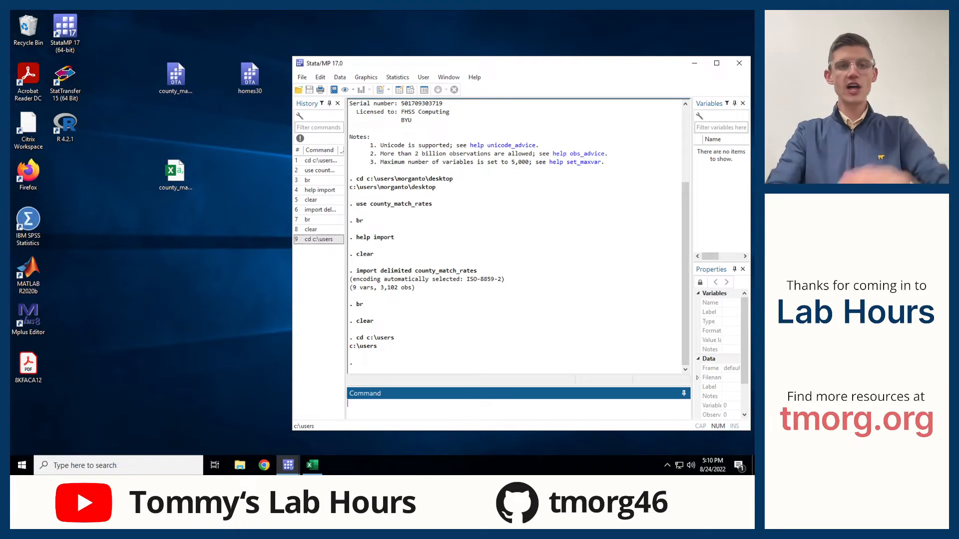
{"action": "type", "text": "use homes30"}
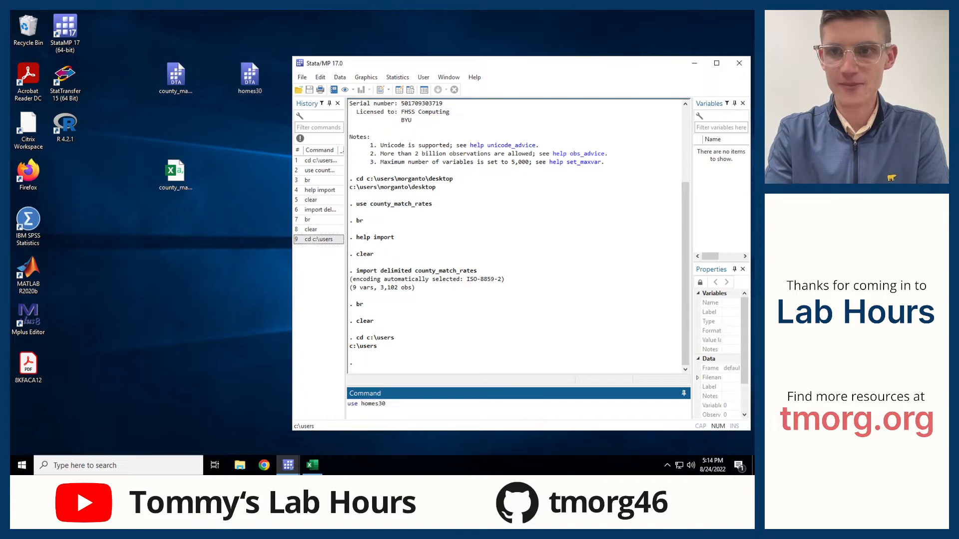
{"action": "key", "text": "Return"}
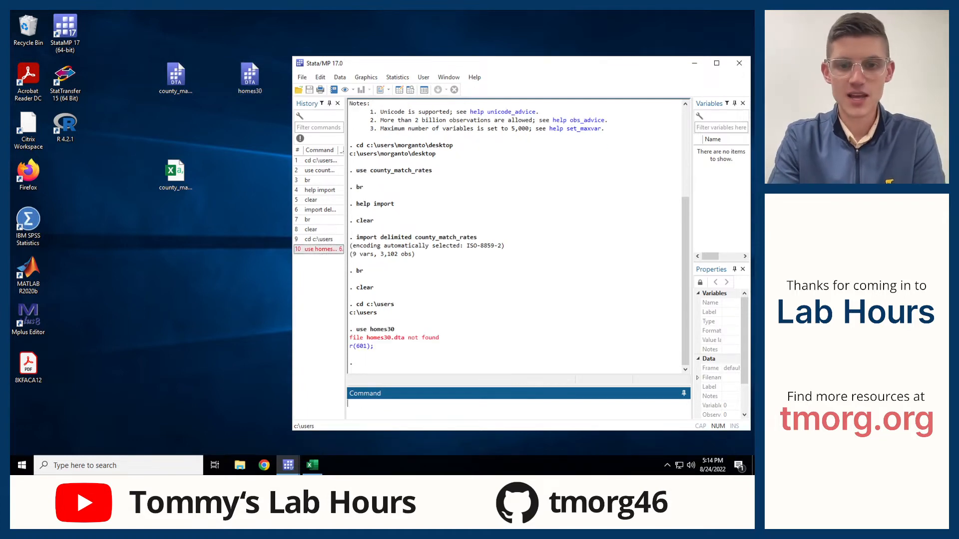
Load homes30.dta with the use command and its copied full file path, and open the dataset in the data browser
{"action": "type", "text": "use"}
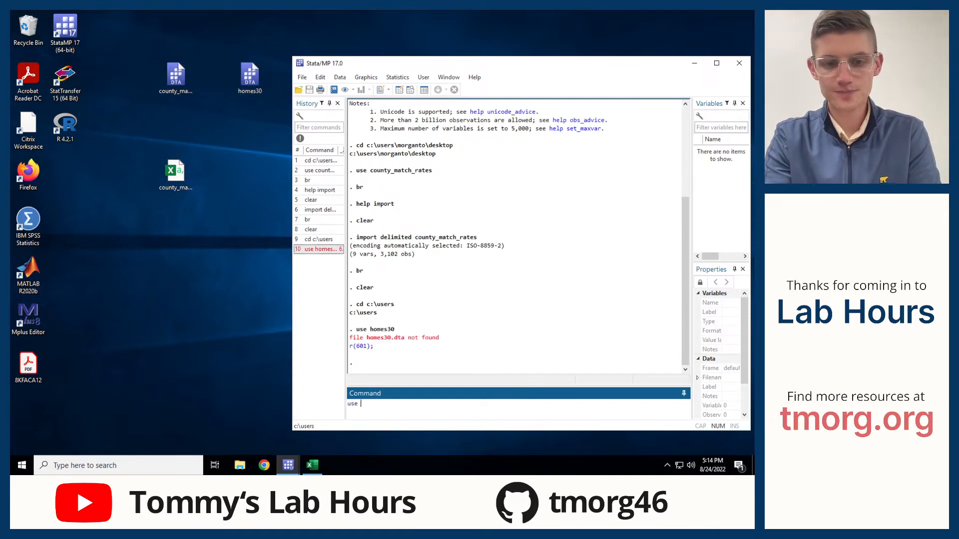
{"action": "key", "text": "ctrl+v"}
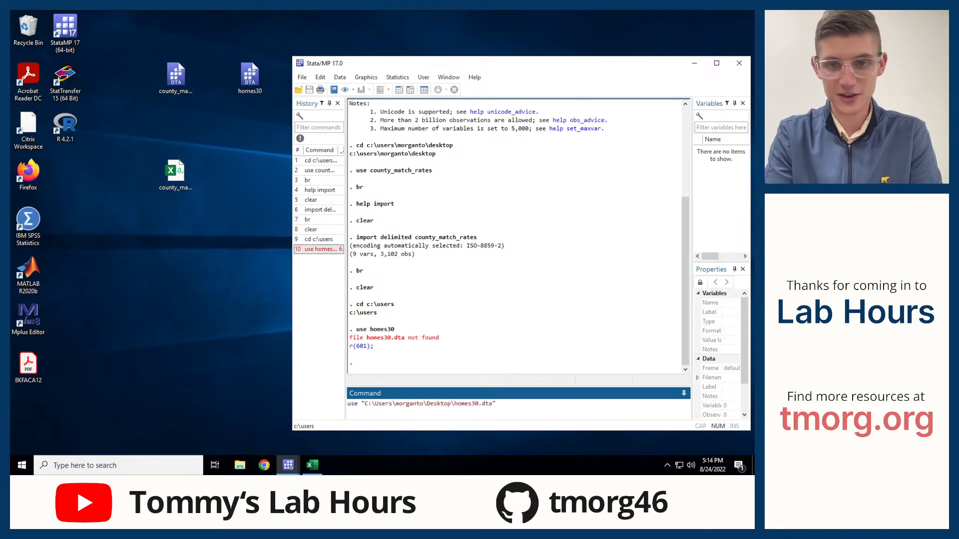
{"action": "key", "text": "Return"}
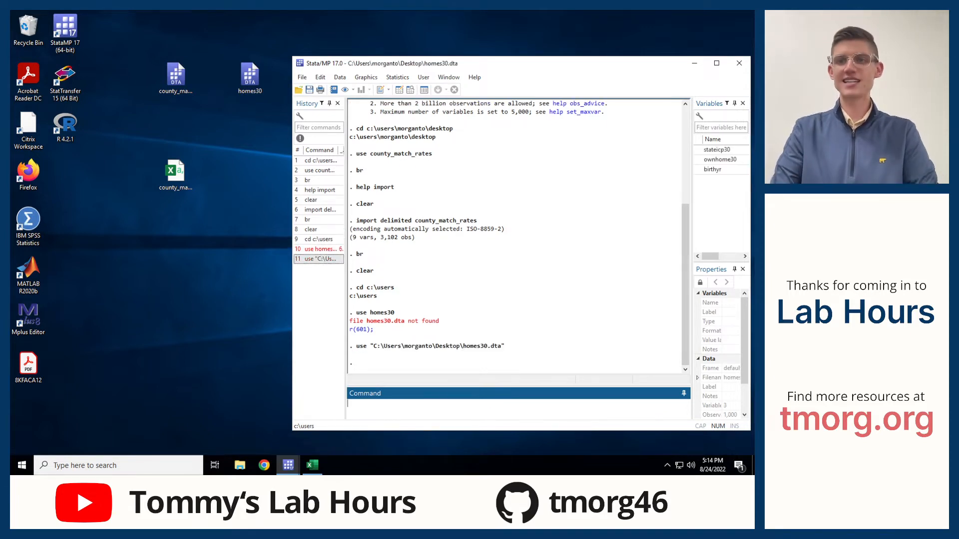
{"action": "type", "text": "br"}
{"action": "key", "text": "Return"}
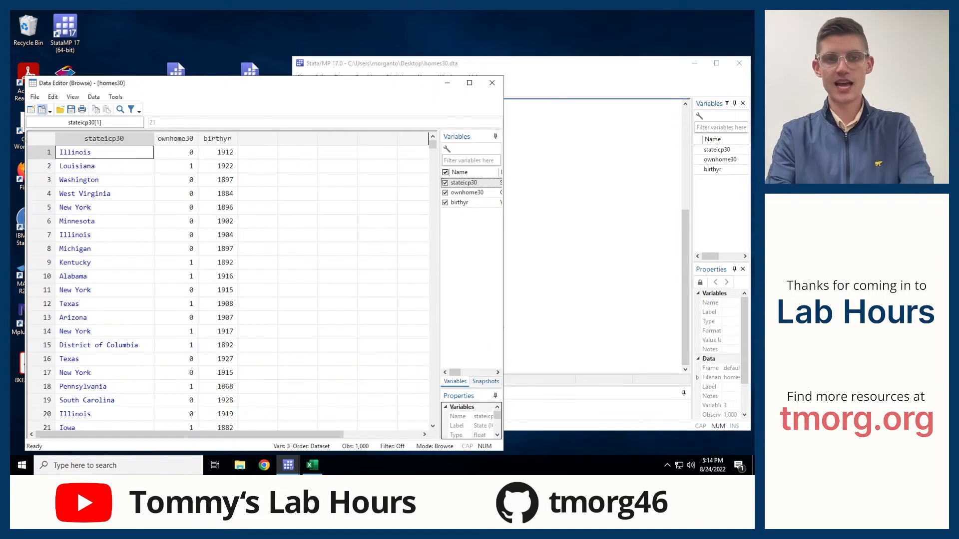
{"action": "left_click_drag", "start_coordinate": [279, 83], "coordinate": [272, 60]}
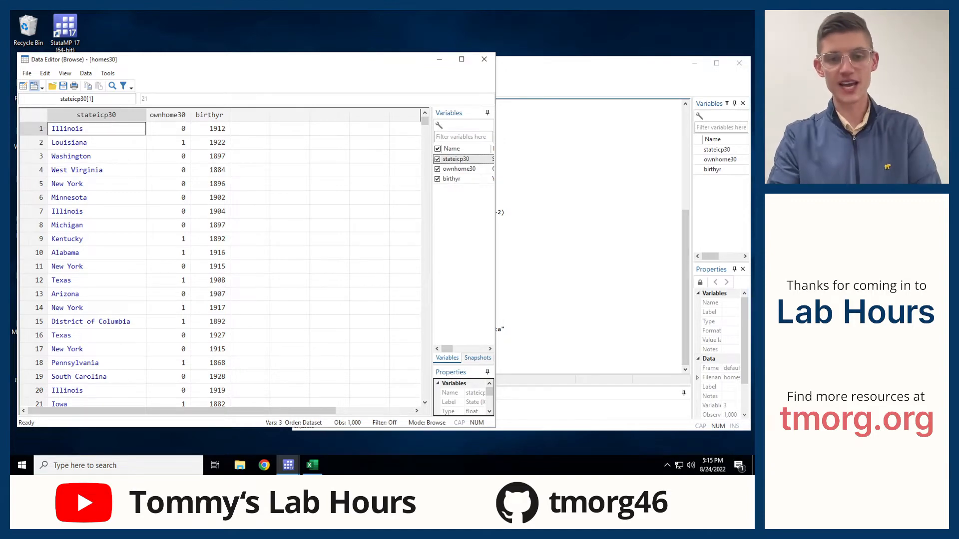
Switch to the Mac desktop and copy county_match_rates.csv as a pathname
{"action": "left_click", "coordinate": [34, 372]}
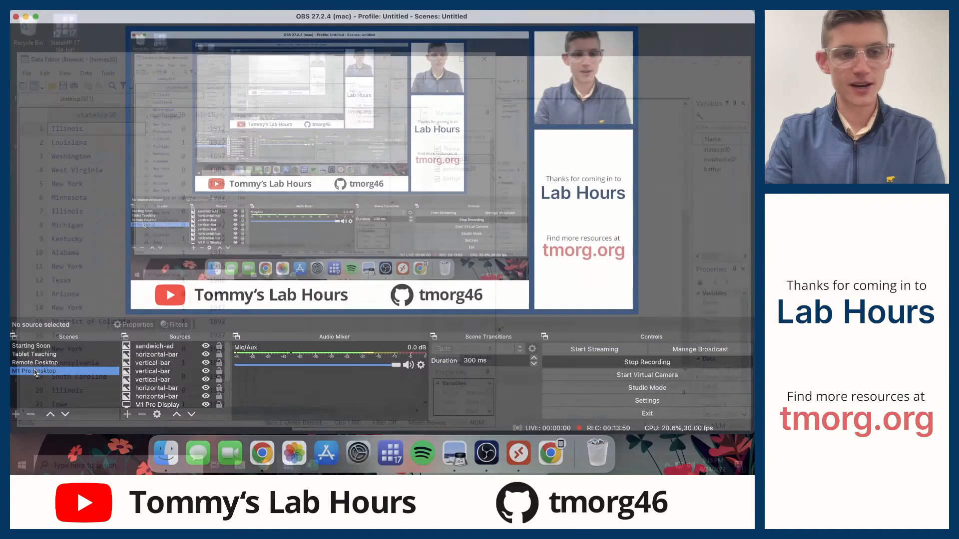
{"action": "left_click", "coordinate": [25, 17]}
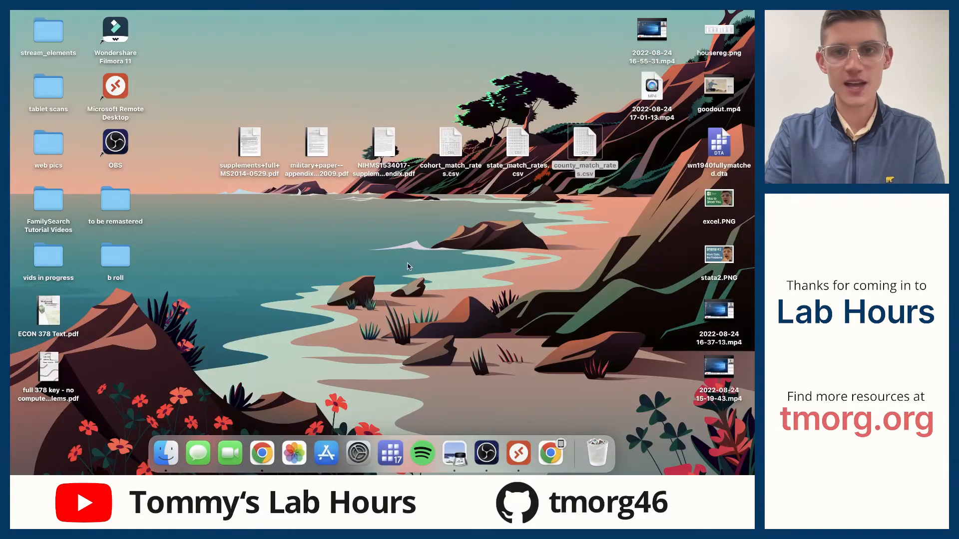
{"action": "right_click", "coordinate": [591, 148]}
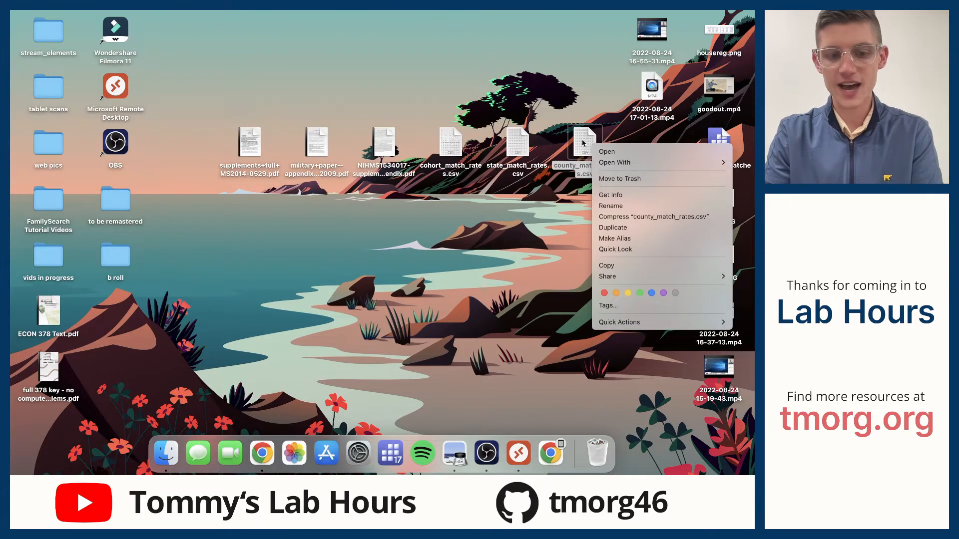
{"action": "key", "text": "alt"}
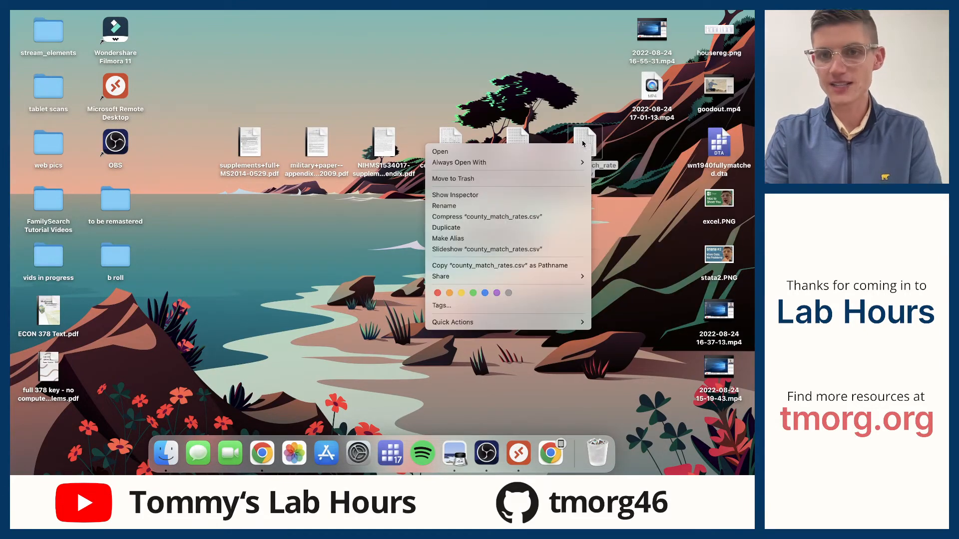
{"action": "key", "text": "alt"}
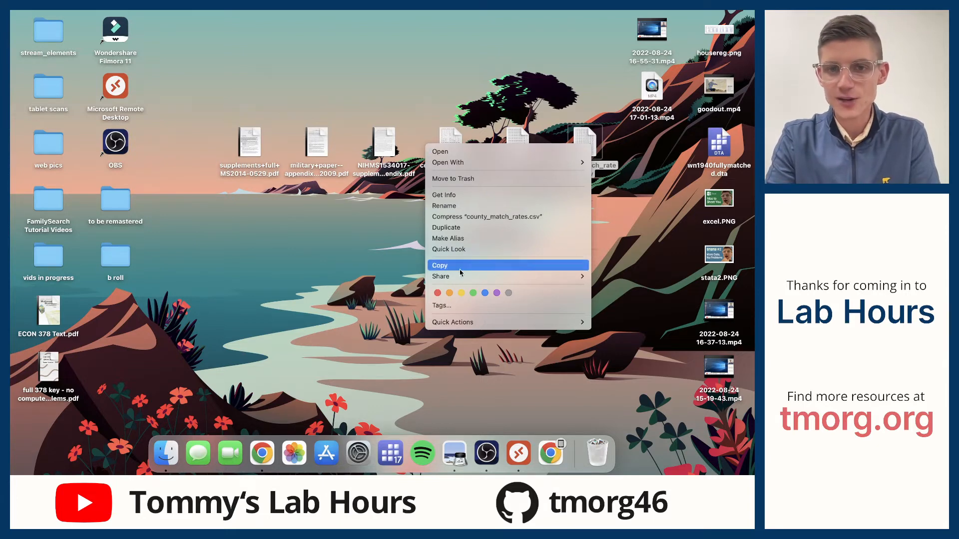
{"action": "key", "text": "alt"}
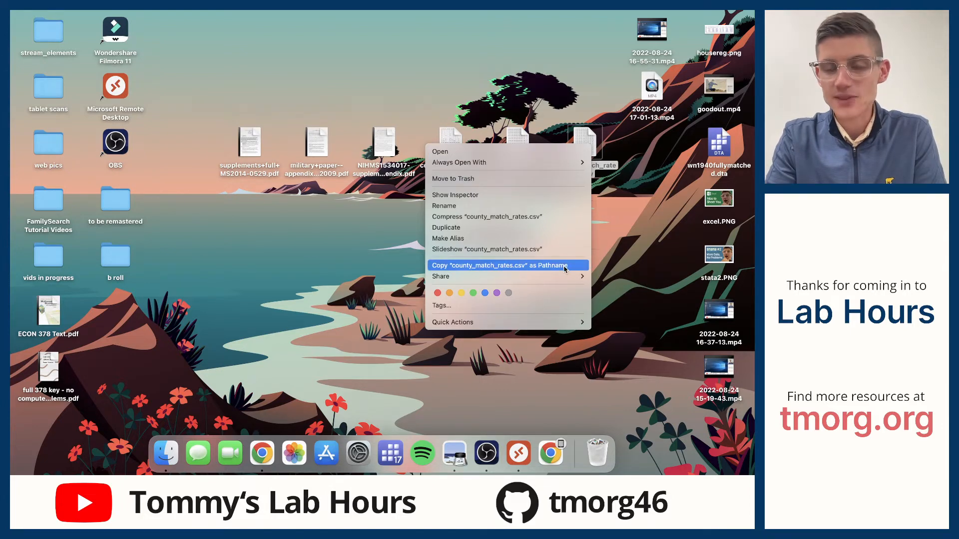
{"action": "key", "text": "alt"}
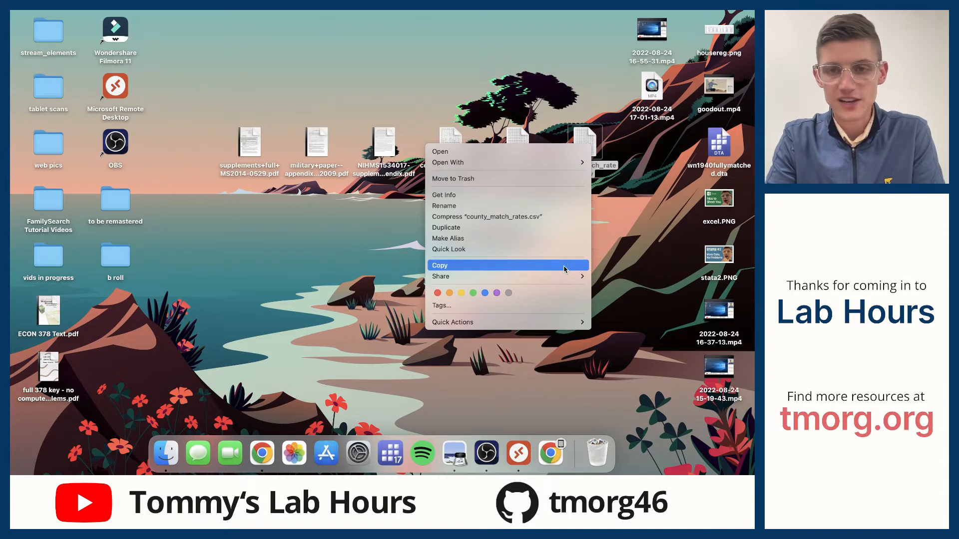
{"action": "key", "text": "alt"}
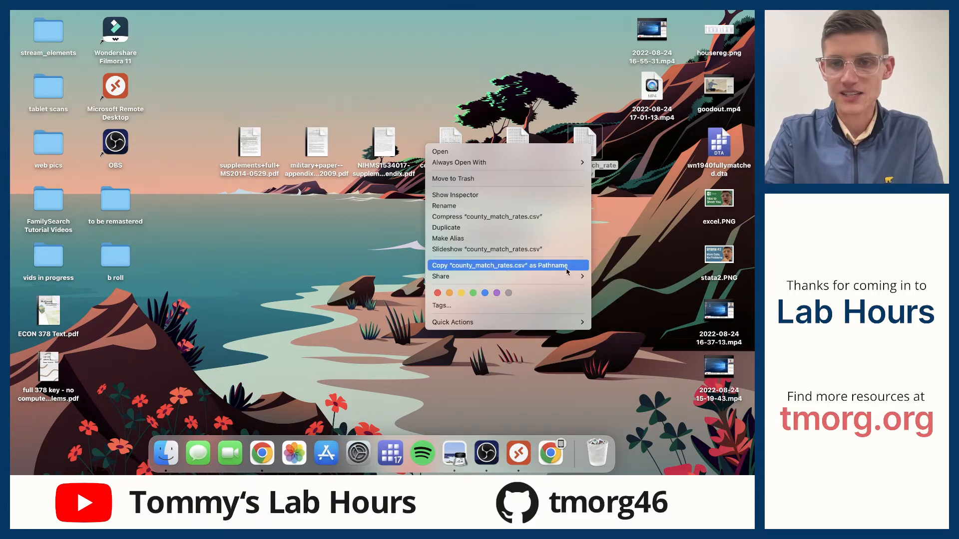
{"action": "key", "text": "alt"}
{"action": "left_click", "coordinate": [567, 269]}
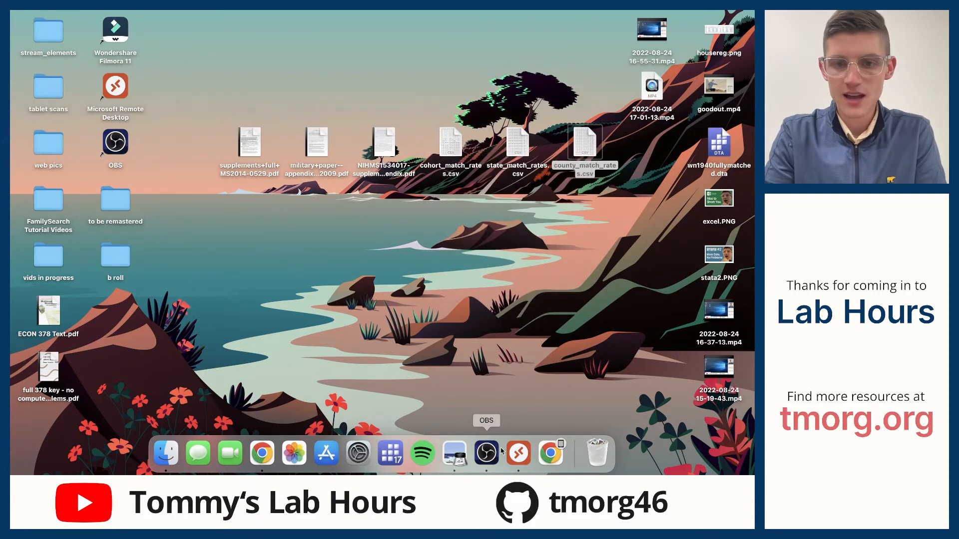
Return to the remote Windows desktop and arrange the Stata main window and the homes30 data browser side by side
{"action": "left_click", "coordinate": [496, 453]}
{"action": "left_click", "coordinate": [47, 363]}
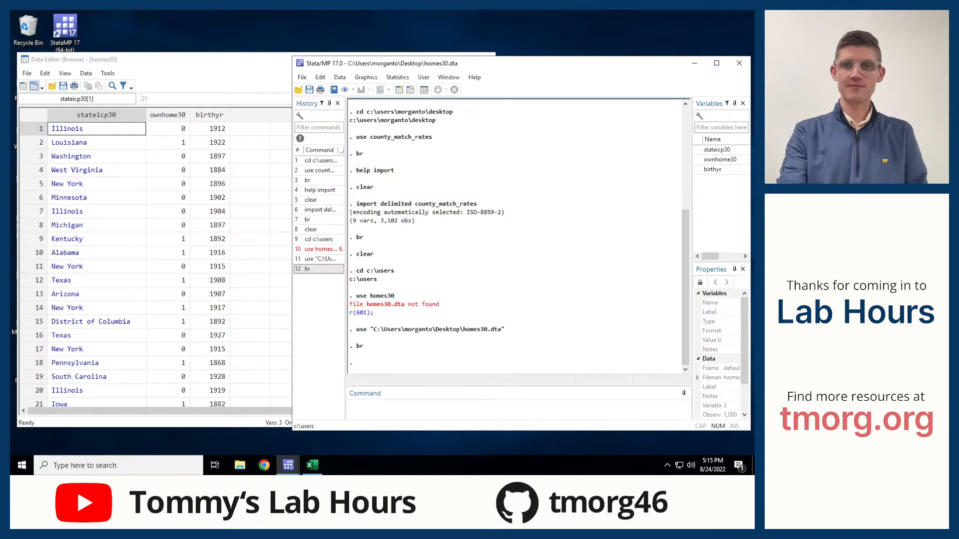
{"action": "left_click_drag", "start_coordinate": [554, 63], "coordinate": [754, 115]}
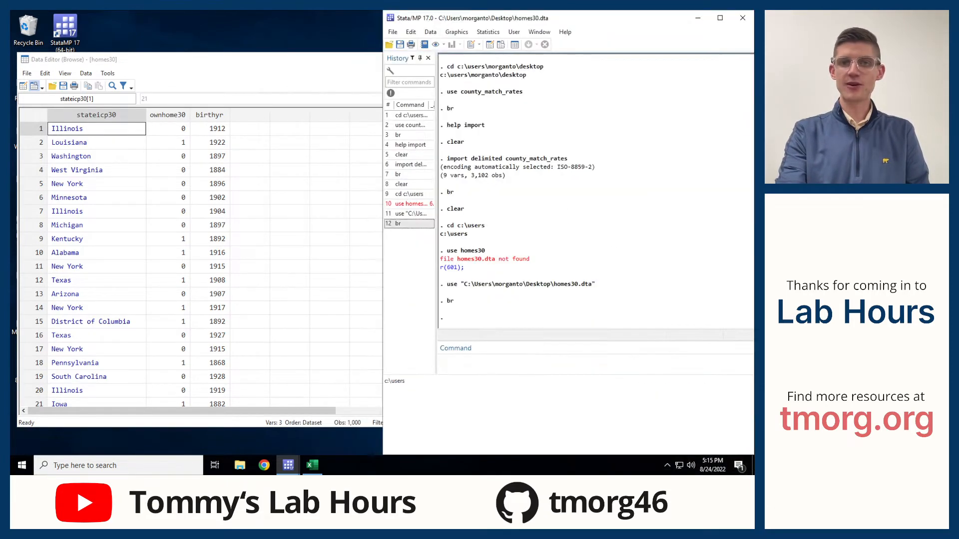
{"action": "left_click", "coordinate": [107, 149]}
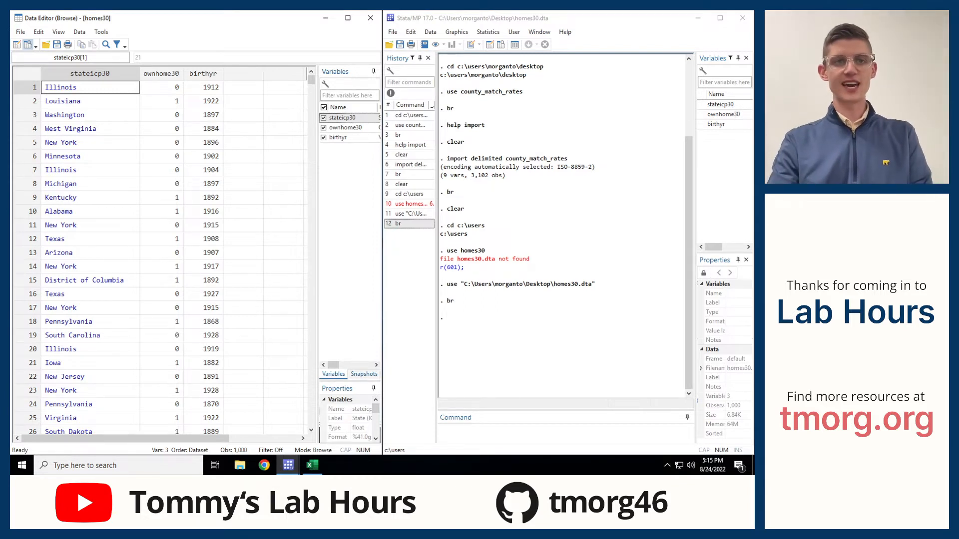
Examine the stateicp30, ownhome30 and birthyr columns, the first observation's values and the empty column beside them in the data browser
{"action": "left_click", "coordinate": [90, 74]}
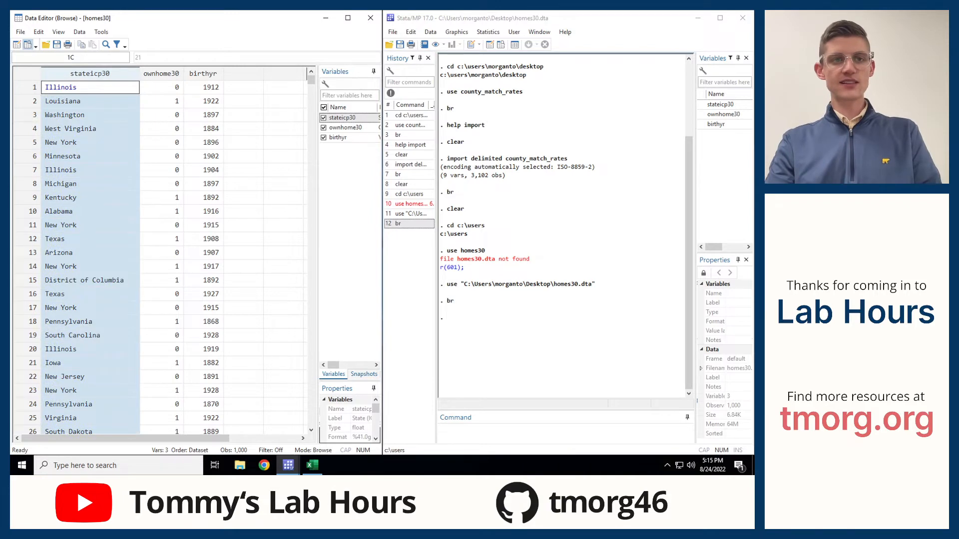
{"action": "left_click", "coordinate": [90, 88]}
{"action": "left_click", "coordinate": [161, 87]}
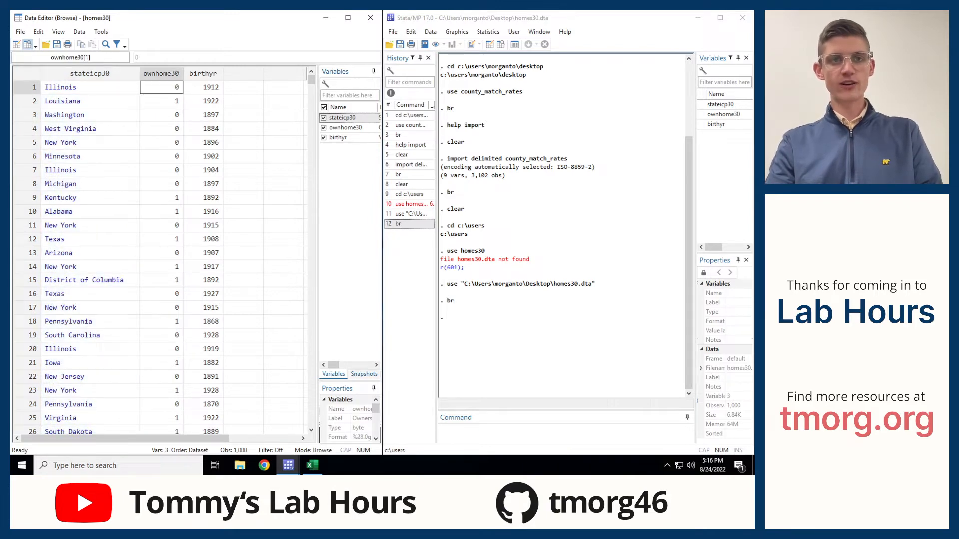
{"action": "left_click", "coordinate": [203, 87]}
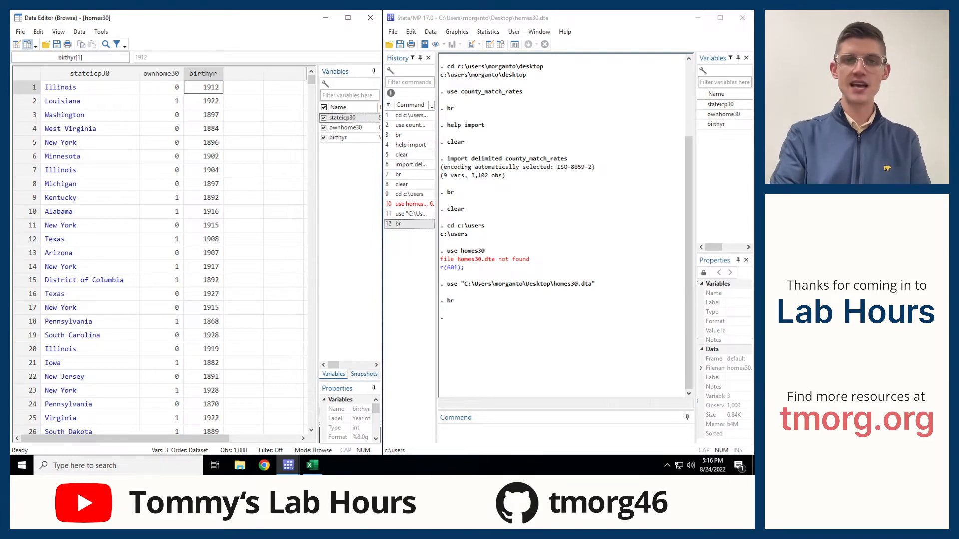
{"action": "left_click", "coordinate": [30, 87]}
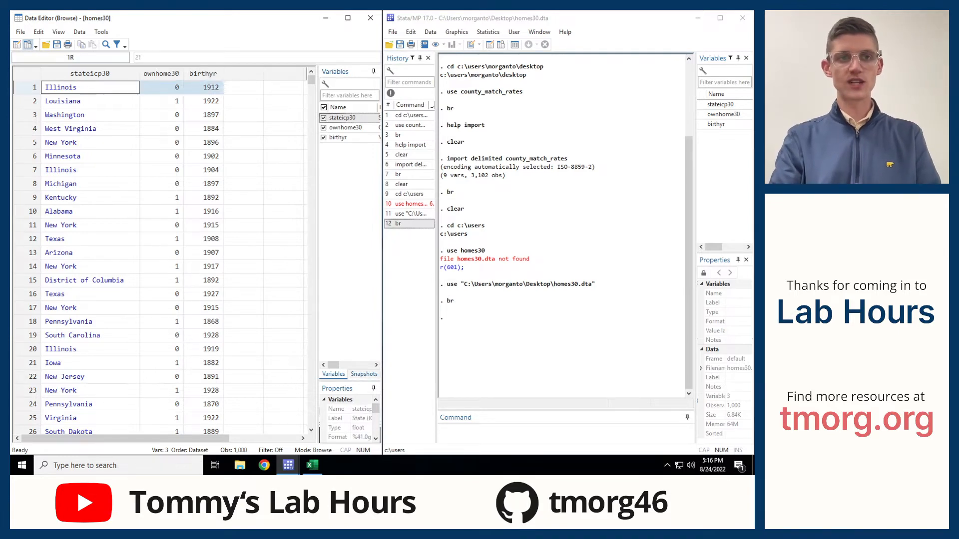
{"action": "key", "text": "Right"}
{"action": "key", "text": "Right"}
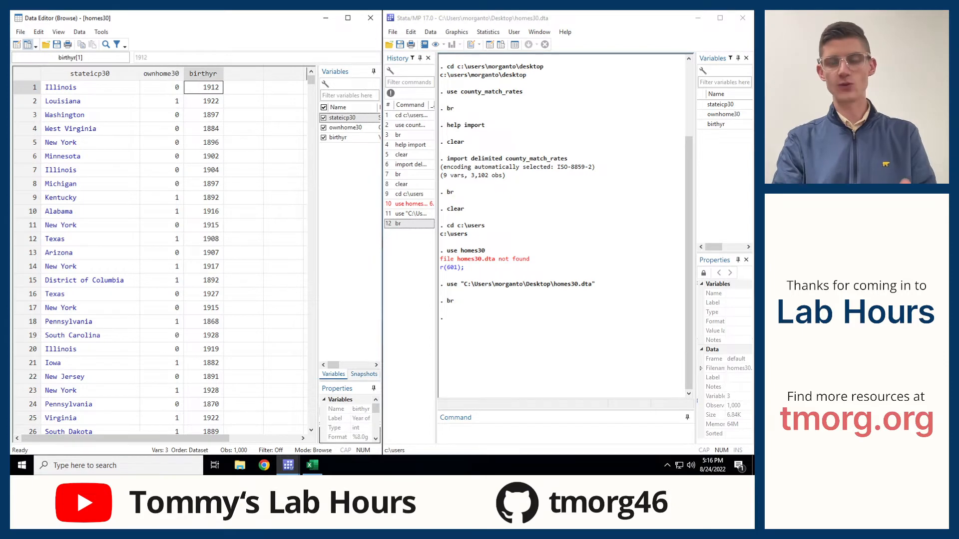
{"action": "key", "text": "alt+Tab"}
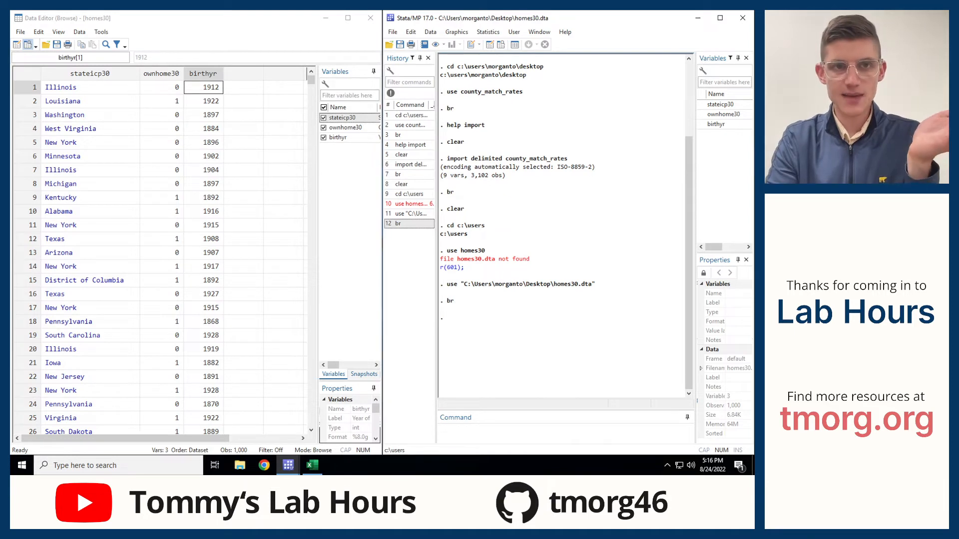
{"action": "key", "text": "alt+Tab"}
{"action": "key", "text": "Right"}
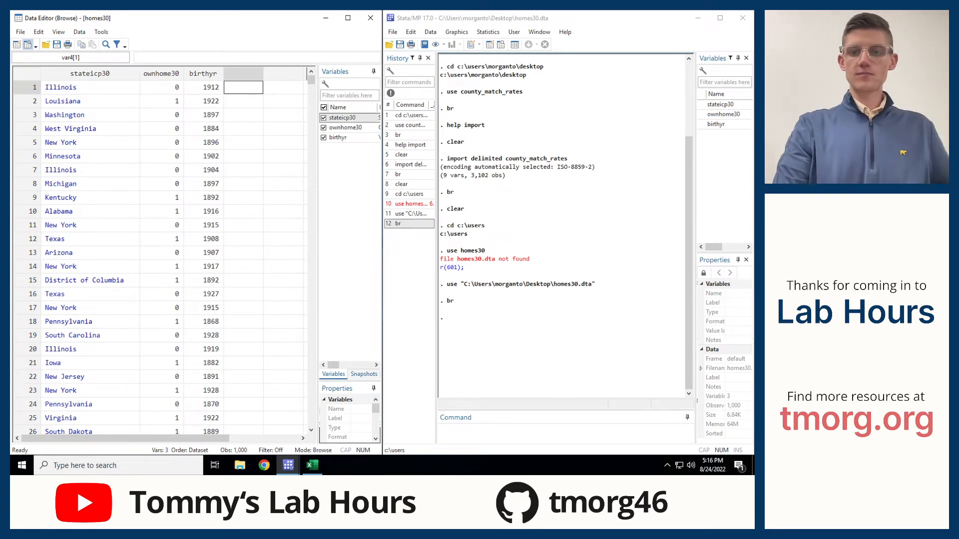
Open Stata's help for the generate command, read its syntax for creating a new variable, and minimize the viewer
{"action": "left_click", "coordinate": [499, 431]}
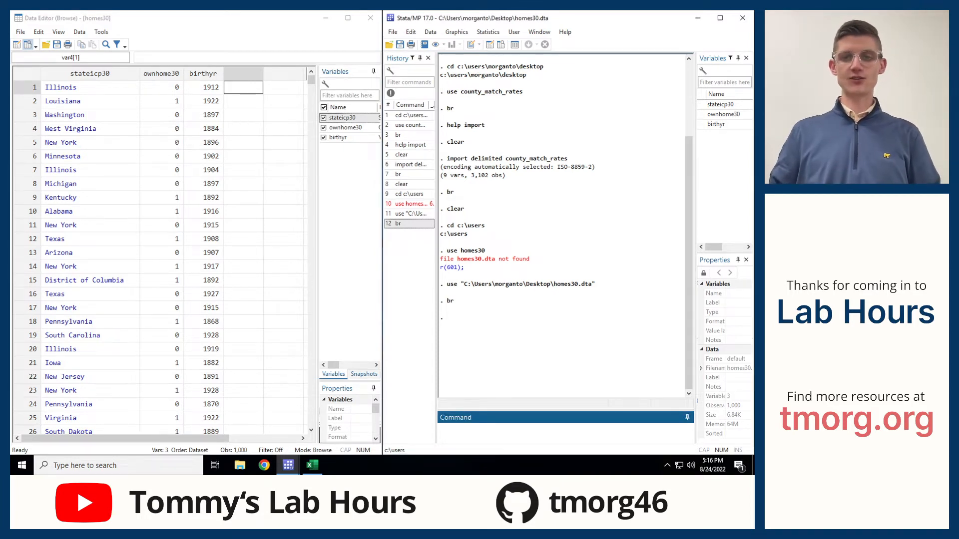
{"action": "type", "text": "help generate"}
{"action": "key", "text": "Return"}
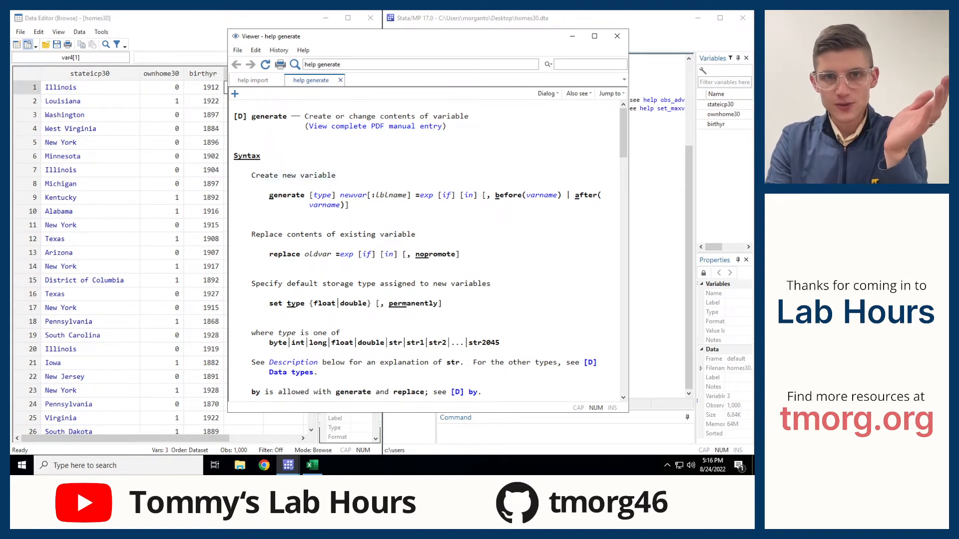
{"action": "left_click_drag", "start_coordinate": [309, 195], "coordinate": [336, 195]}
{"action": "left_click", "coordinate": [337, 195]}
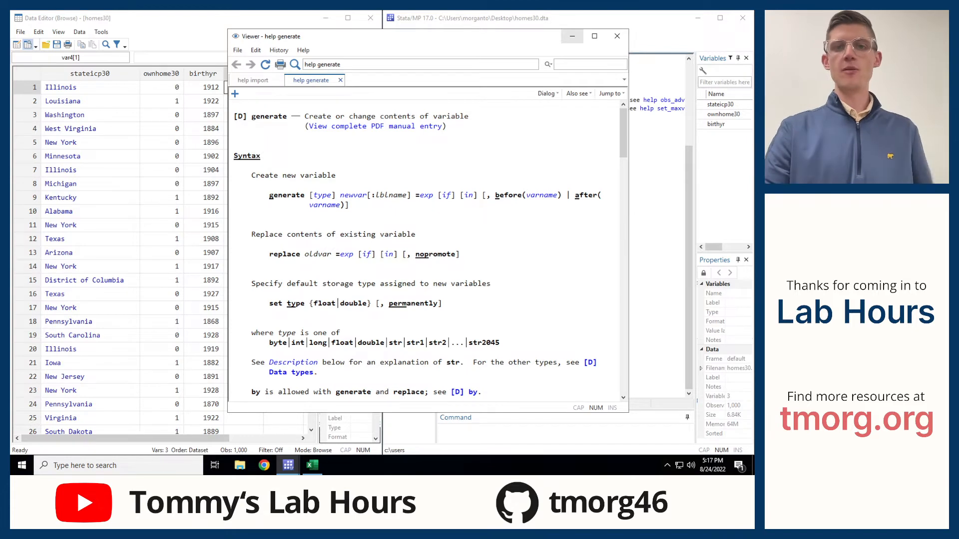
{"action": "left_click", "coordinate": [572, 36]}
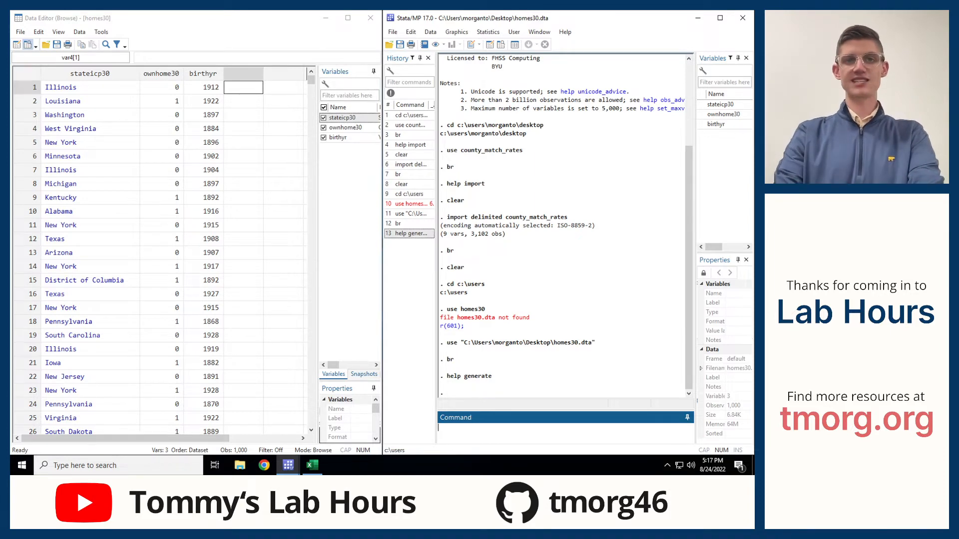
Create a new variable named samplenumber equal to 7 for every observation with the generate command
{"action": "type", "text": "gne"}
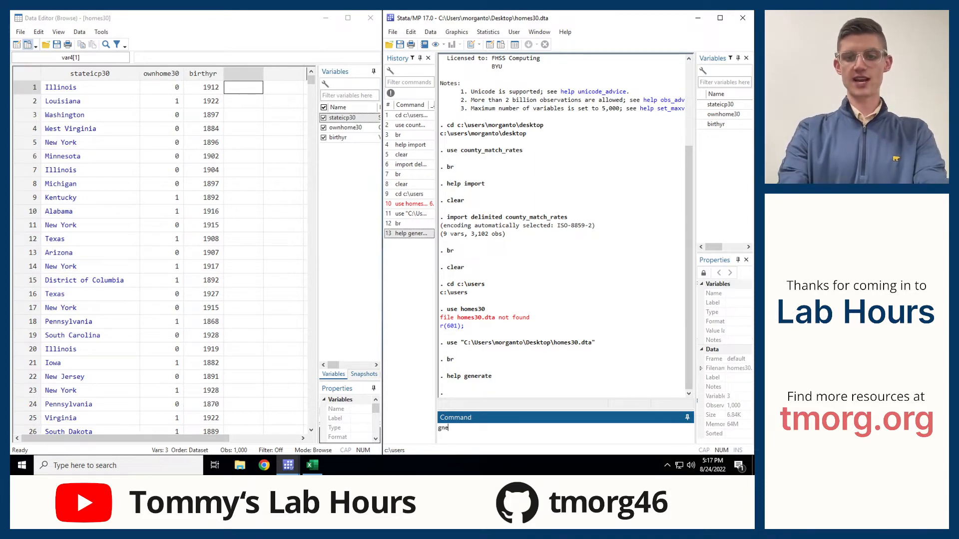
{"action": "key", "text": "BackSpace"}
{"action": "key", "text": "BackSpace"}
{"action": "type", "text": "enerat"}
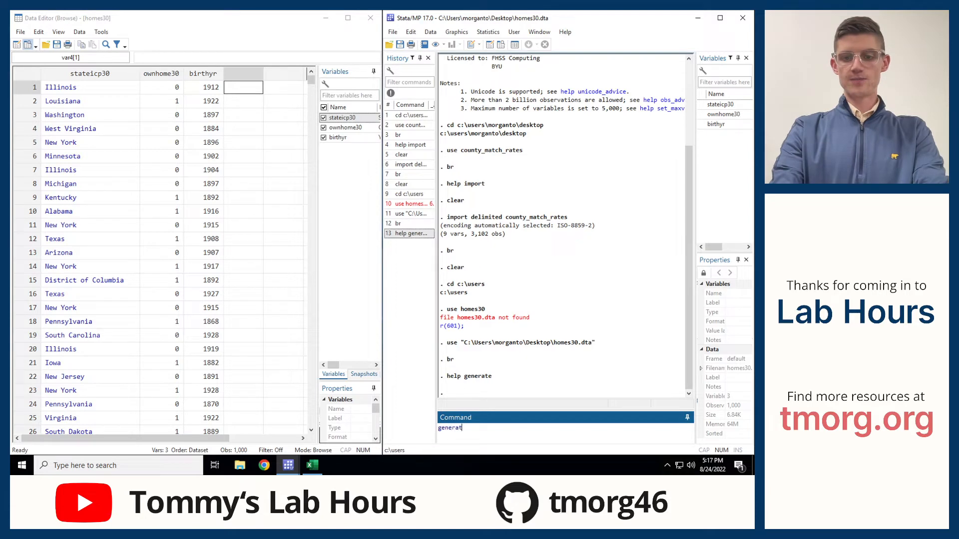
{"action": "type", "text": "e sample"}
{"action": "key", "text": "BackSpace"}
{"action": "key", "text": "BackSpace"}
{"action": "key", "text": "BackSpace"}
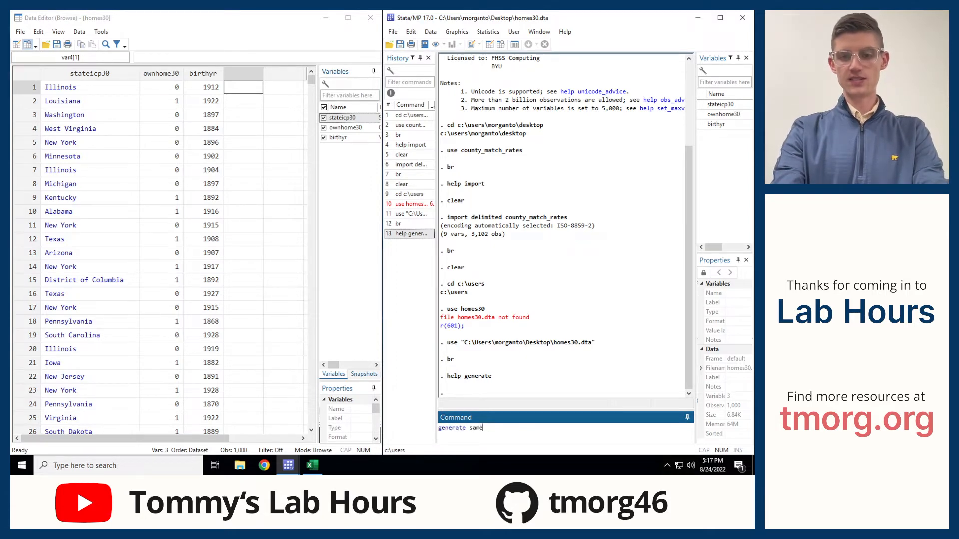
{"action": "type", "text": "plenu"}
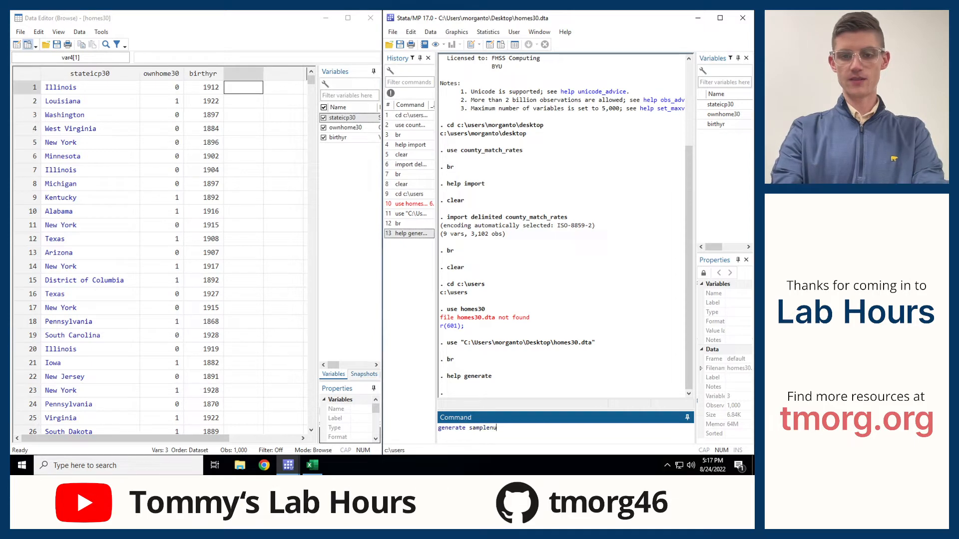
{"action": "type", "text": "mber ="}
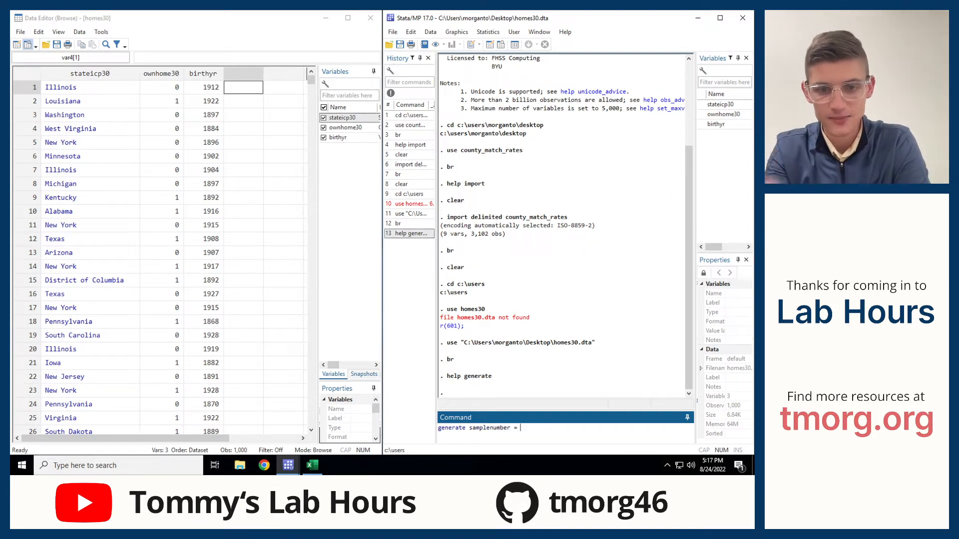
{"action": "type", "text": " 7"}
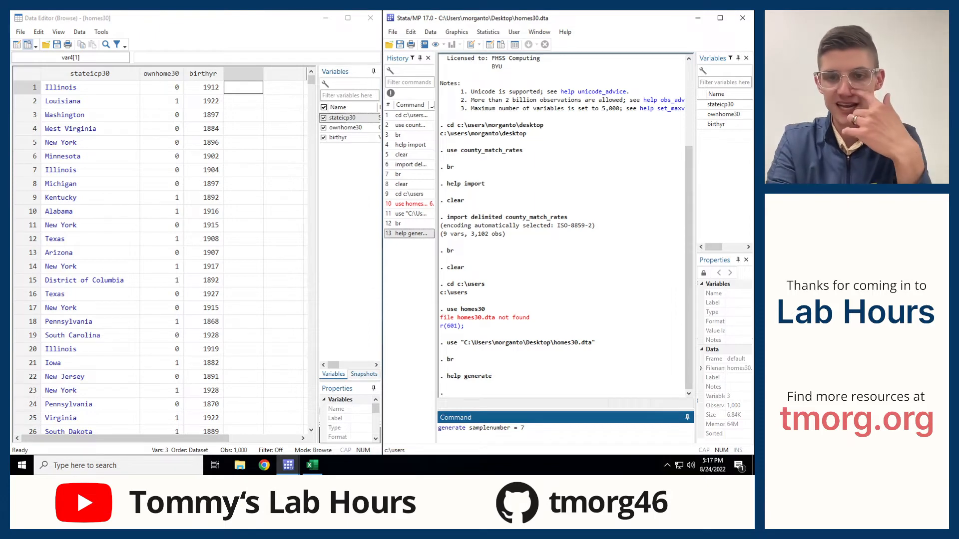
{"action": "key", "text": "Return"}
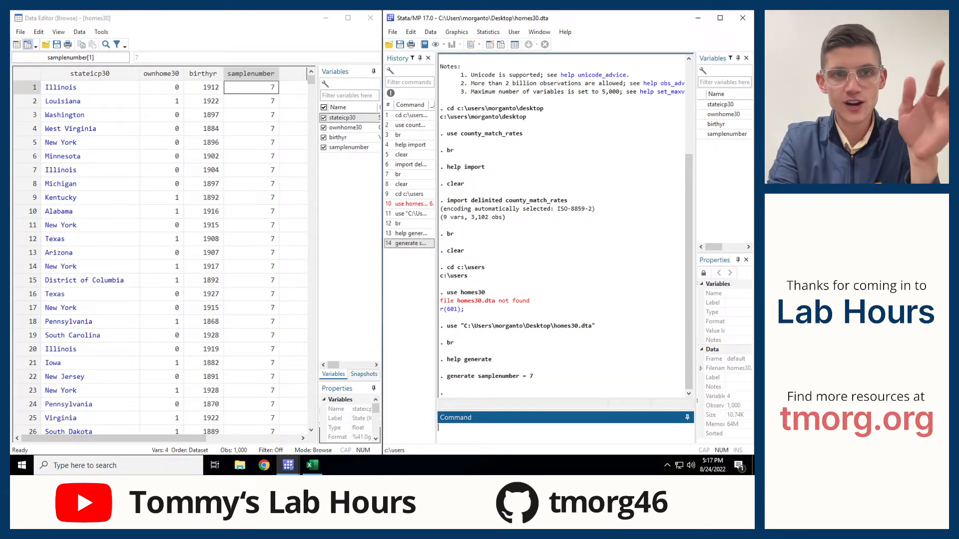
Check the samplenumber column against its generate command and remove the variable with drop, using the abbreviated name sample
{"action": "left_click_drag", "start_coordinate": [278, 73], "coordinate": [248, 266]}
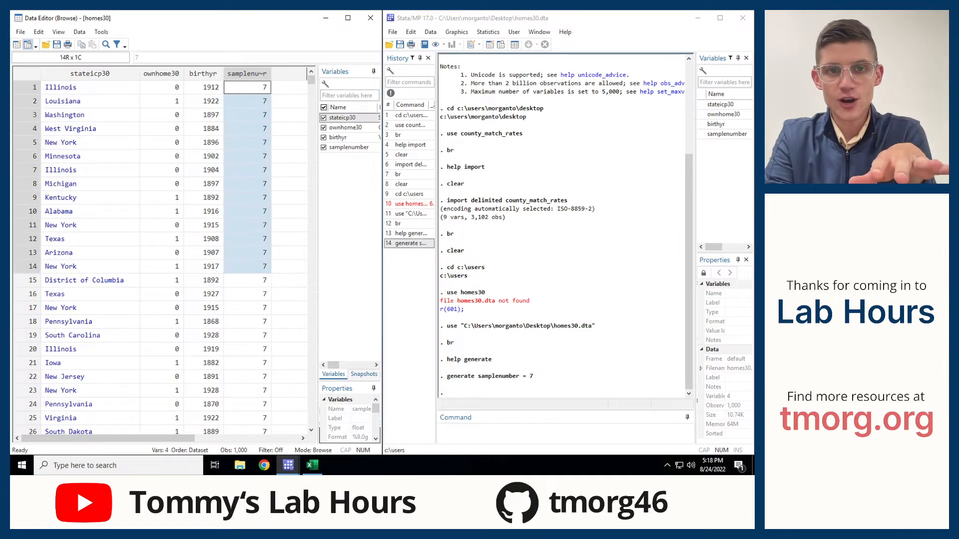
{"action": "left_click", "coordinate": [248, 266]}
{"action": "mouse_move", "coordinate": [311, 80]}
{"action": "left_mouse_down"}
{"action": "mouse_move", "coordinate": [311, 365]}
{"action": "mouse_move", "coordinate": [310, 80]}
{"action": "left_mouse_up"}
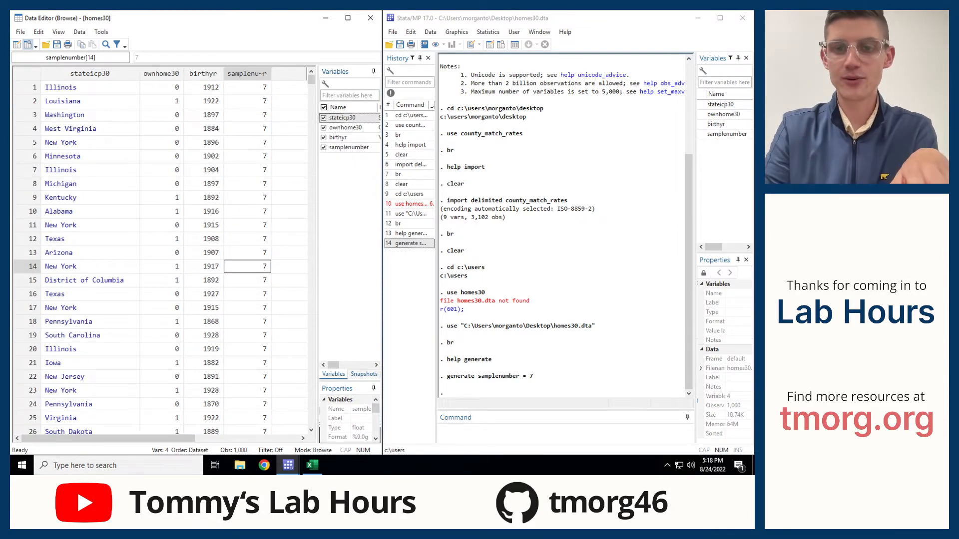
{"action": "left_click", "coordinate": [494, 431]}
{"action": "left_click_drag", "start_coordinate": [534, 377], "coordinate": [527, 377]}
{"action": "left_click", "coordinate": [500, 431]}
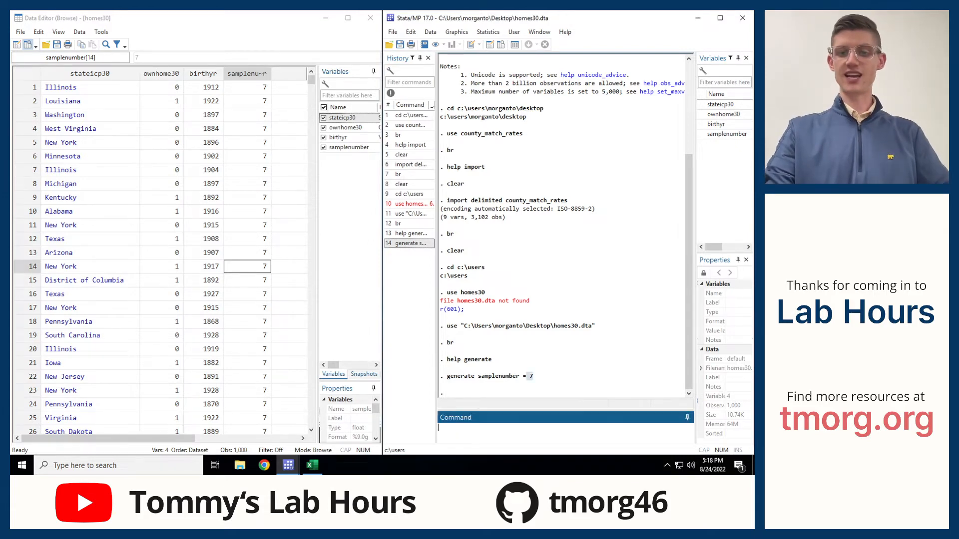
{"action": "type", "text": "drop sample"}
{"action": "key", "text": "Return"}
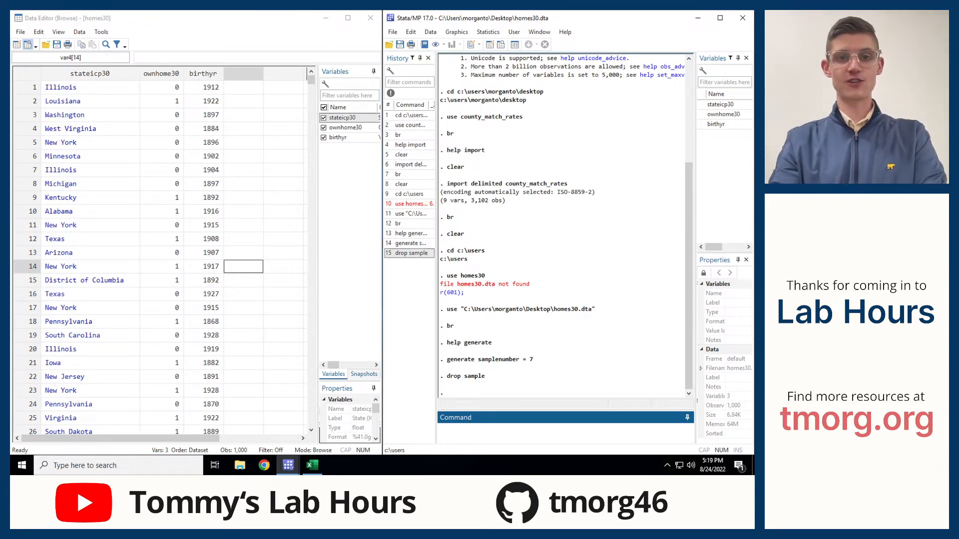
Bring back Stata's help viewer, close the help advice page, review the generate syntax including the before option, and minimize the viewer
{"action": "type", "text": "gen"}
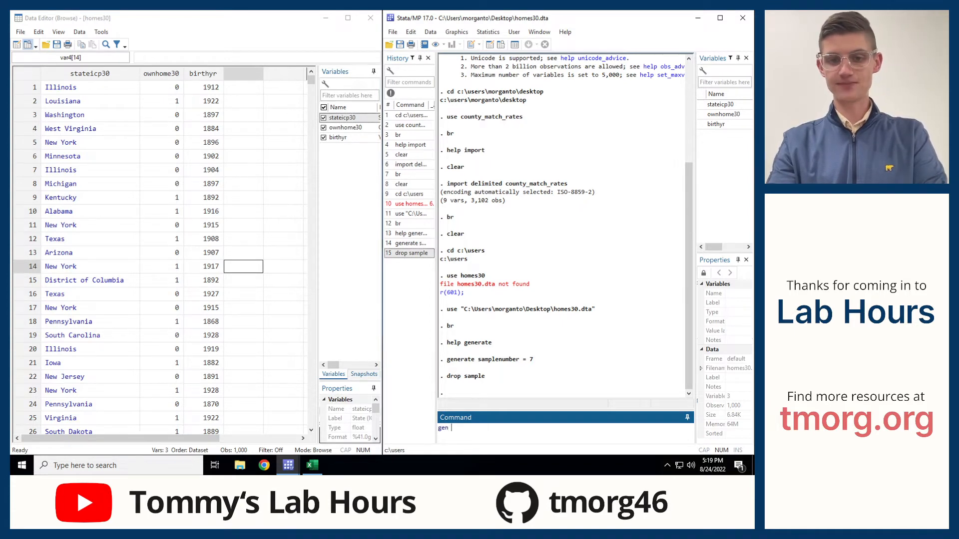
{"action": "key", "text": "BackSpace"}
{"action": "key", "text": "BackSpace"}
{"action": "key", "text": "BackSpace"}
{"action": "type", "text": "help"}
{"action": "key", "text": "Return"}
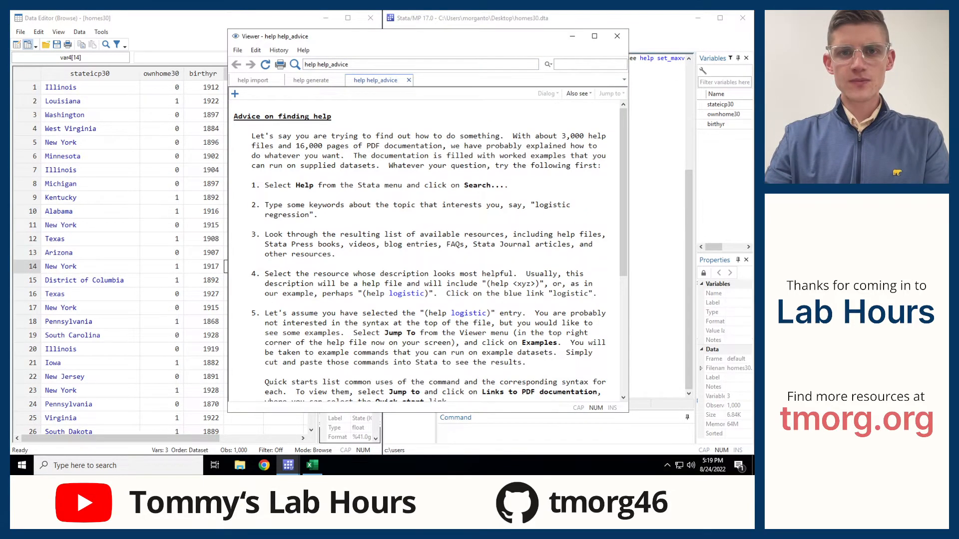
{"action": "left_click", "coordinate": [409, 79]}
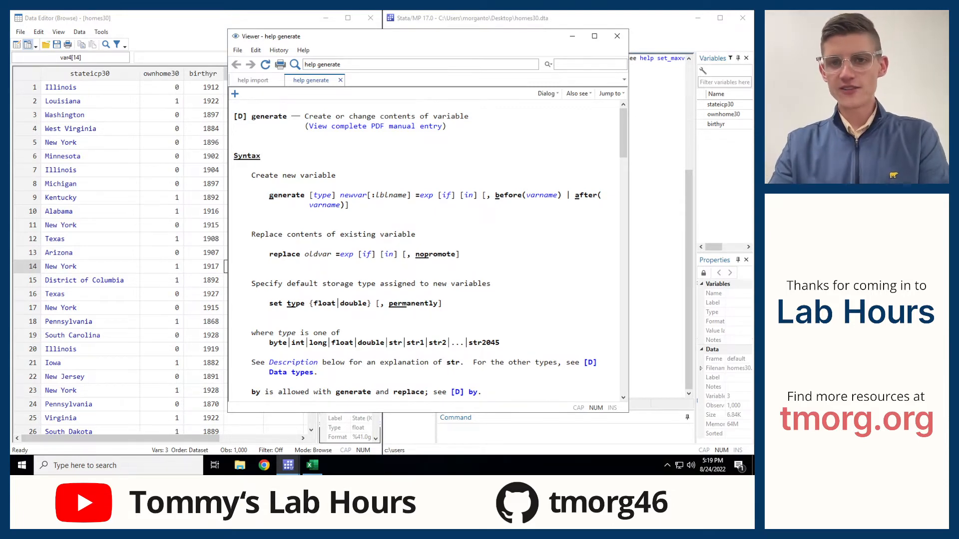
{"action": "left_click_drag", "start_coordinate": [494, 195], "coordinate": [522, 195]}
{"action": "left_click", "coordinate": [521, 195]}
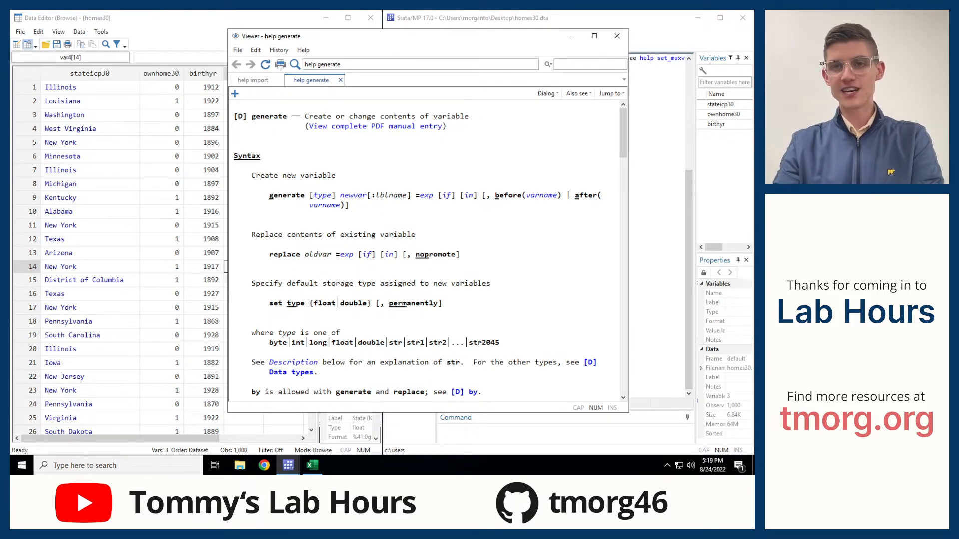
{"action": "left_click", "coordinate": [572, 36]}
Create a new variable named birthyr_fixed equal to birthyr-1, using the gen abbreviation
{"action": "type", "text": "gen"}
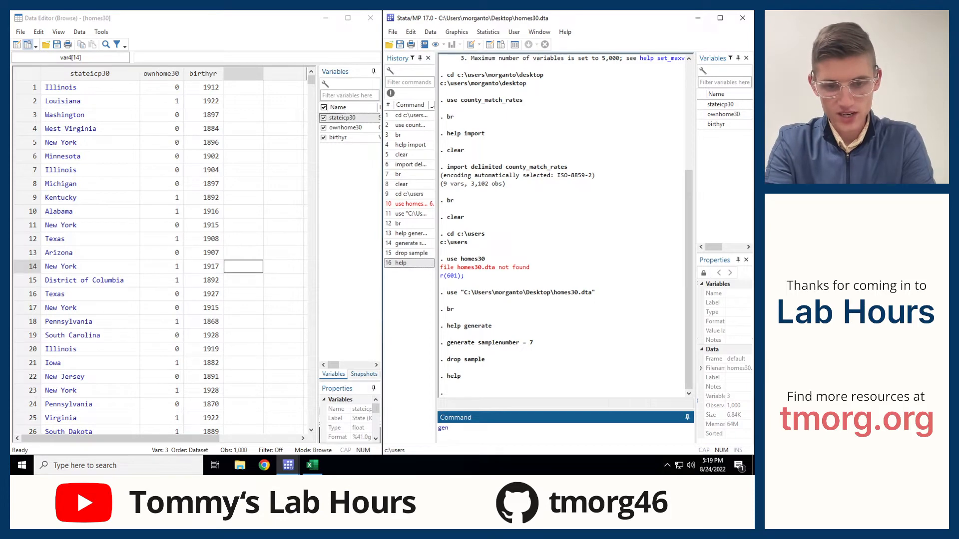
{"action": "type", "text": "bir"}
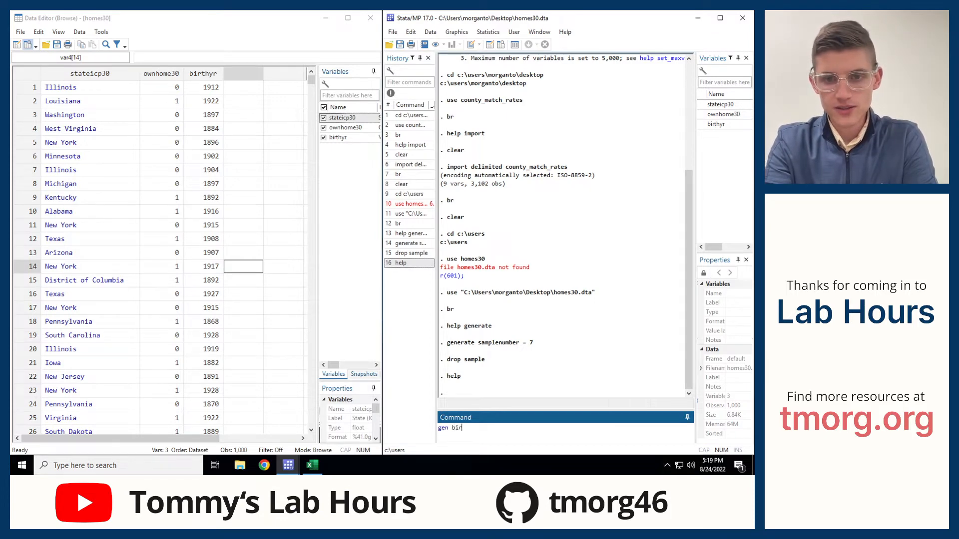
{"action": "type", "text": "thyr_fixed"}
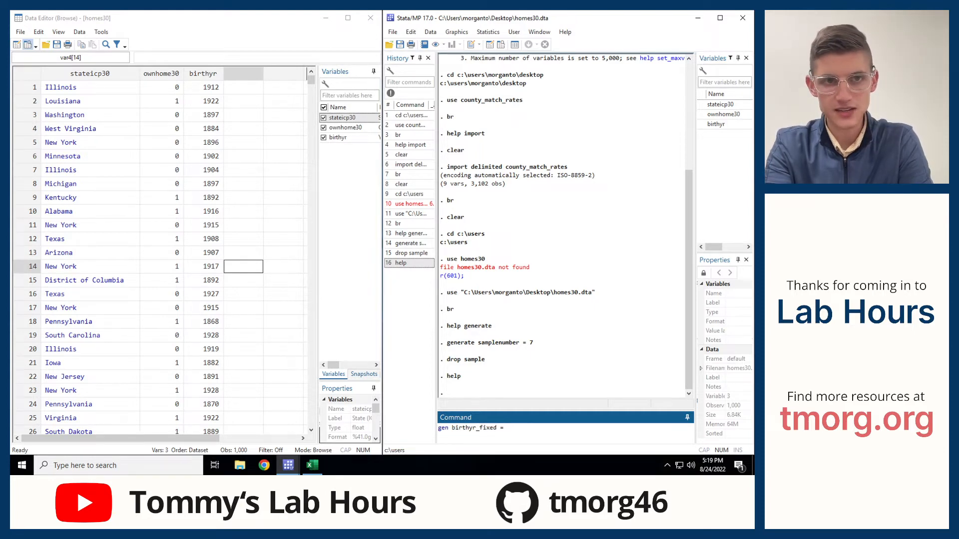
{"action": "type", "text": " = birthyr"}
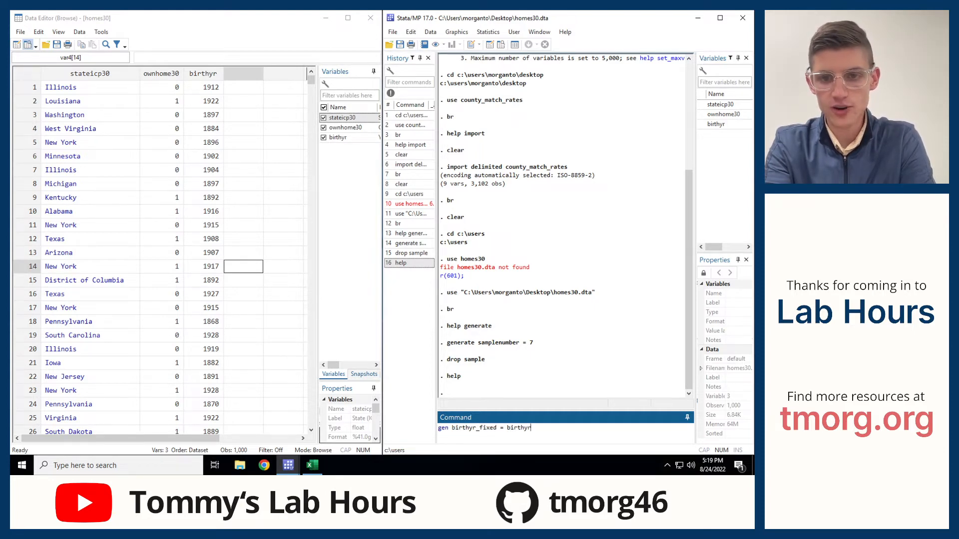
{"action": "type", "text": "-1"}
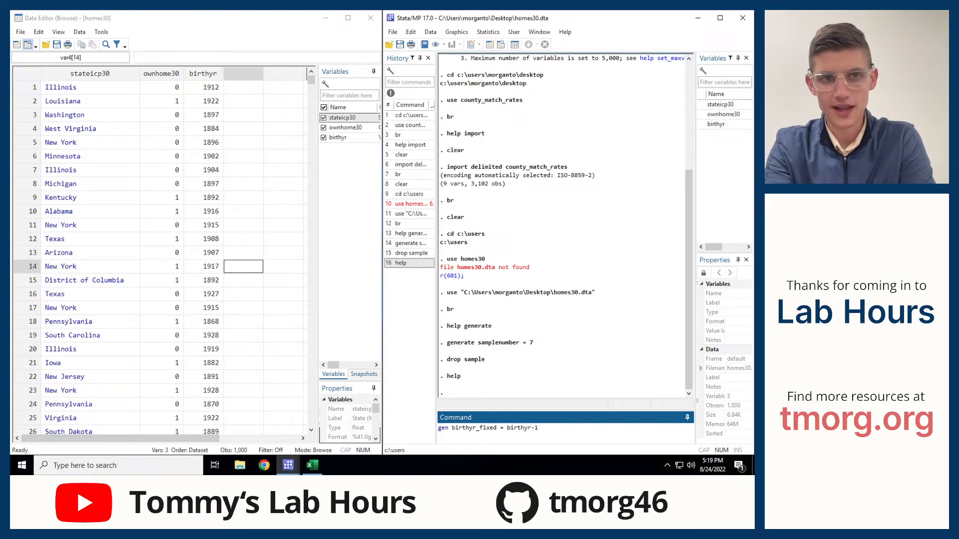
{"action": "key", "text": "Return"}
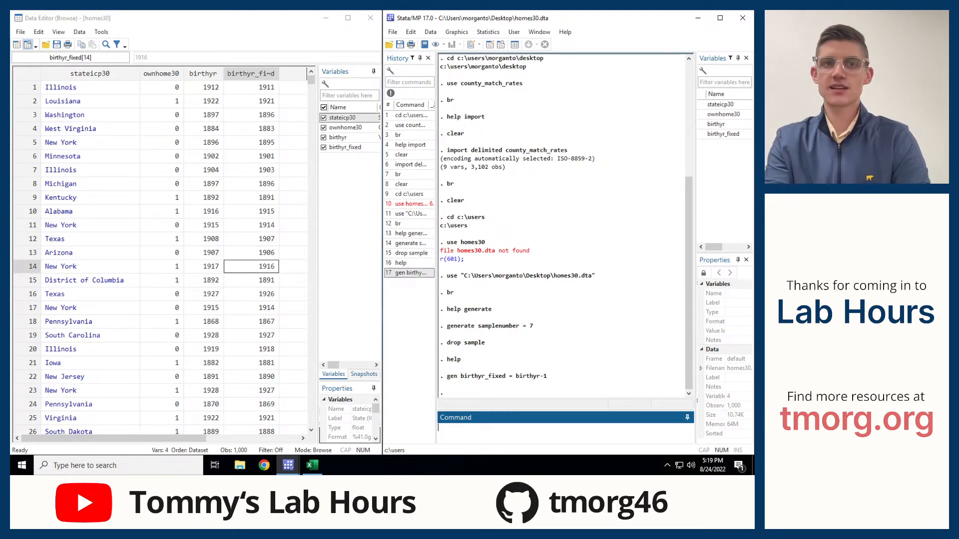
Compare the birthyr and birthyr_fixed values with the birthyr-1 expression, widening the birthyr_fixed column to show its full name
{"action": "left_click", "coordinate": [252, 88]}
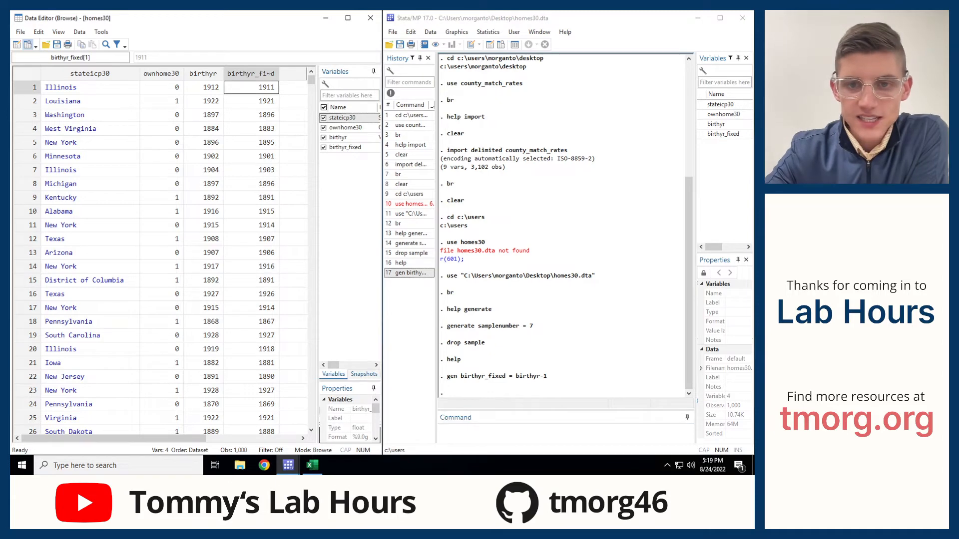
{"action": "left_click_drag", "start_coordinate": [516, 376], "coordinate": [546, 376]}
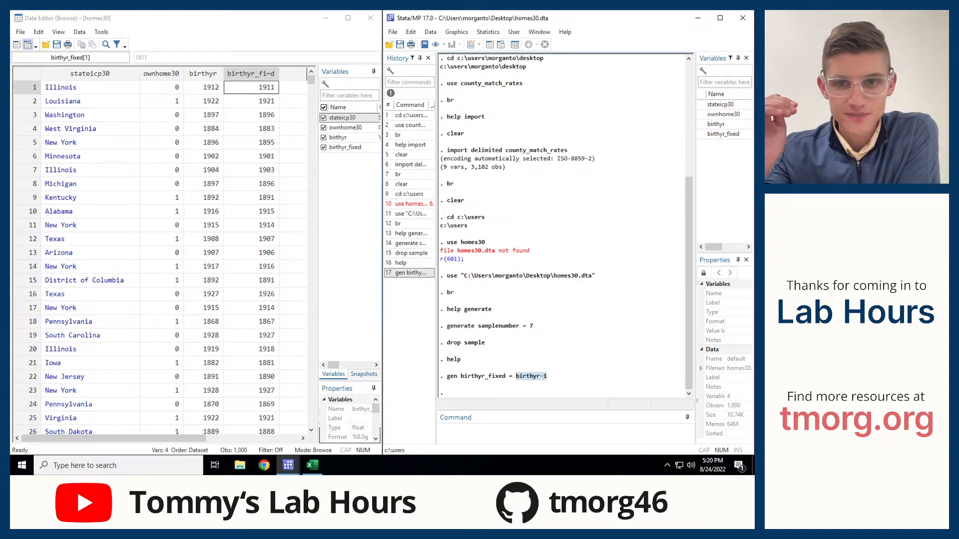
{"action": "left_click", "coordinate": [554, 377]}
{"action": "left_click_drag", "start_coordinate": [516, 376], "coordinate": [539, 376]}
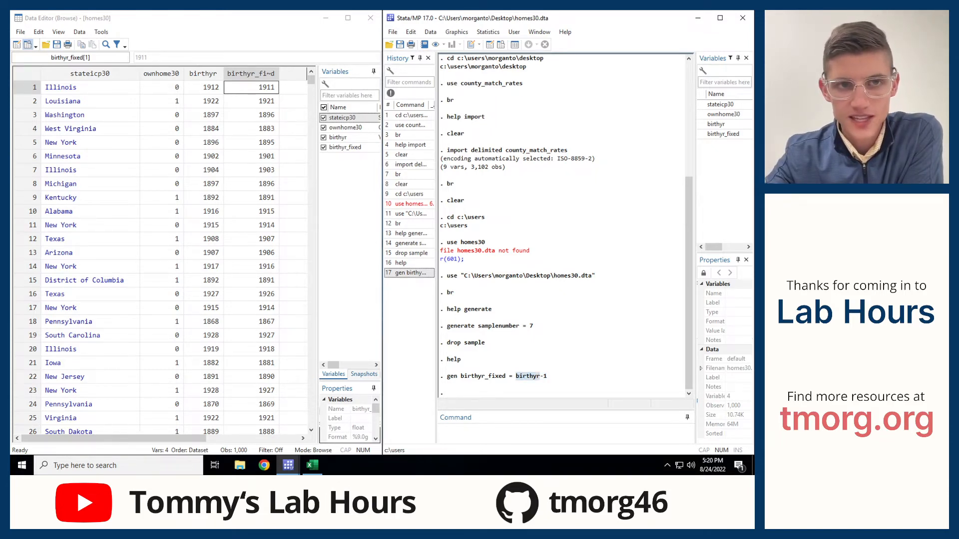
{"action": "left_click_drag", "start_coordinate": [540, 376], "coordinate": [547, 376]}
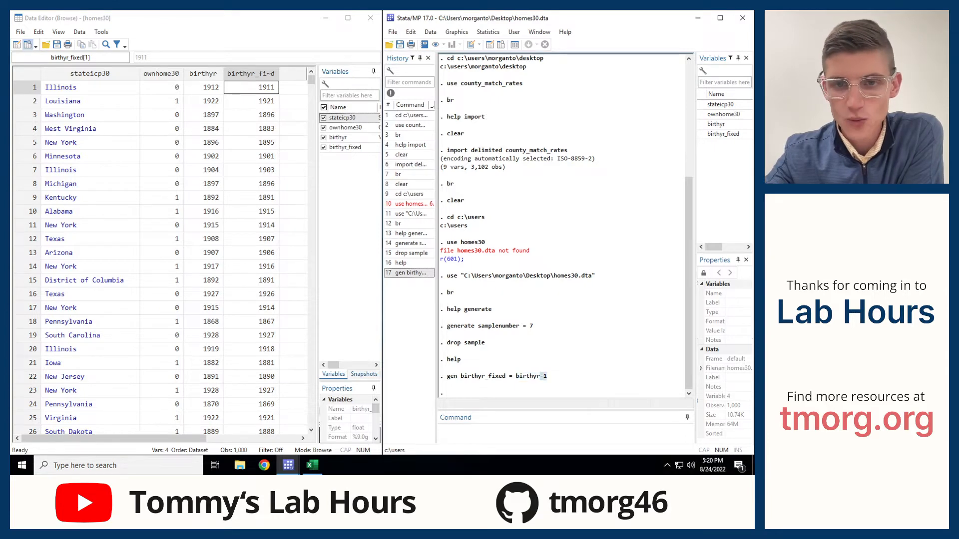
{"action": "left_click", "coordinate": [250, 73]}
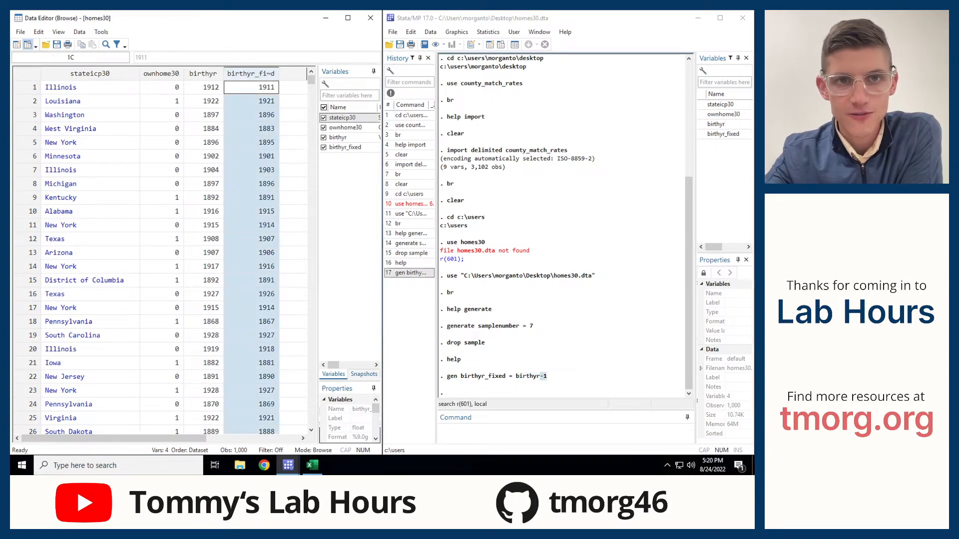
{"action": "left_click_drag", "start_coordinate": [279, 73], "coordinate": [294, 73]}
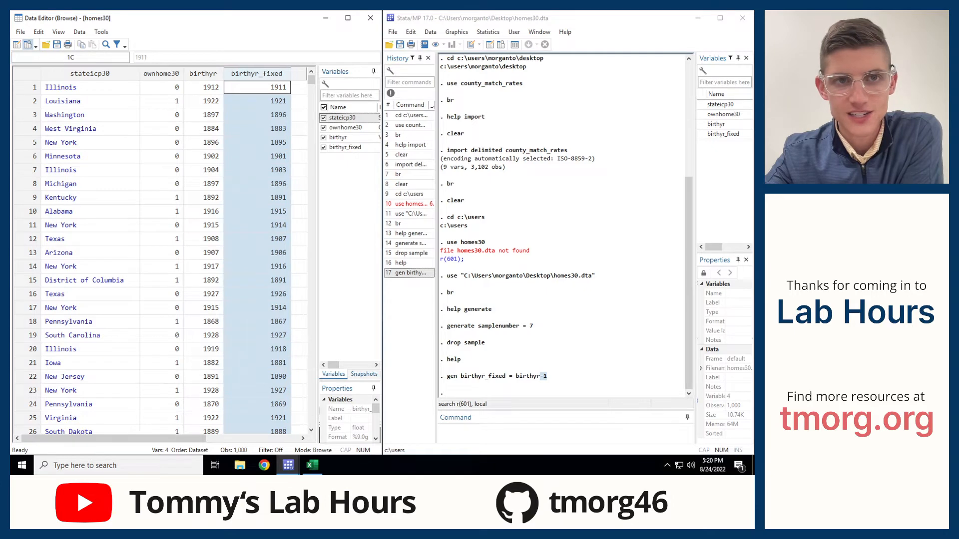
{"action": "left_click", "coordinate": [520, 432]}
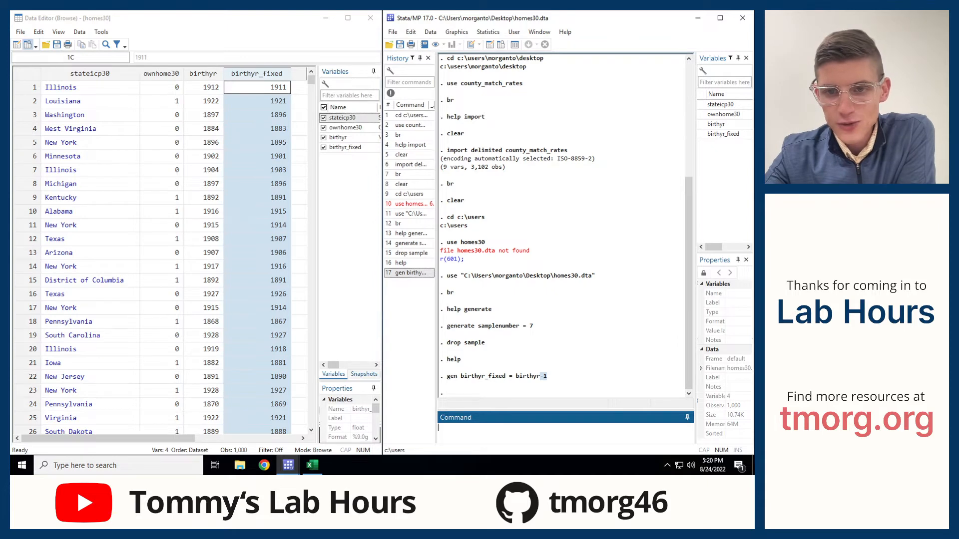
{"action": "left_click", "coordinate": [203, 87]}
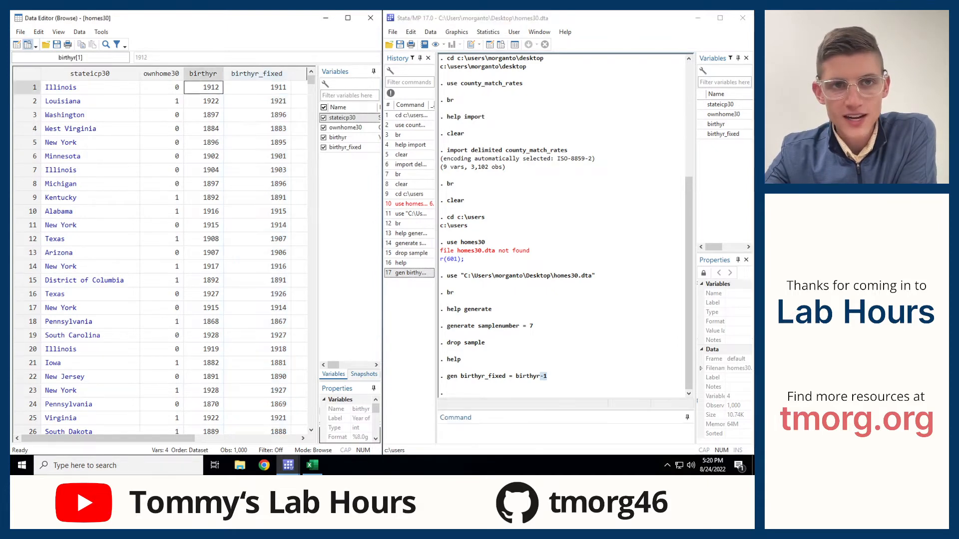
{"action": "left_click", "coordinate": [257, 87]}
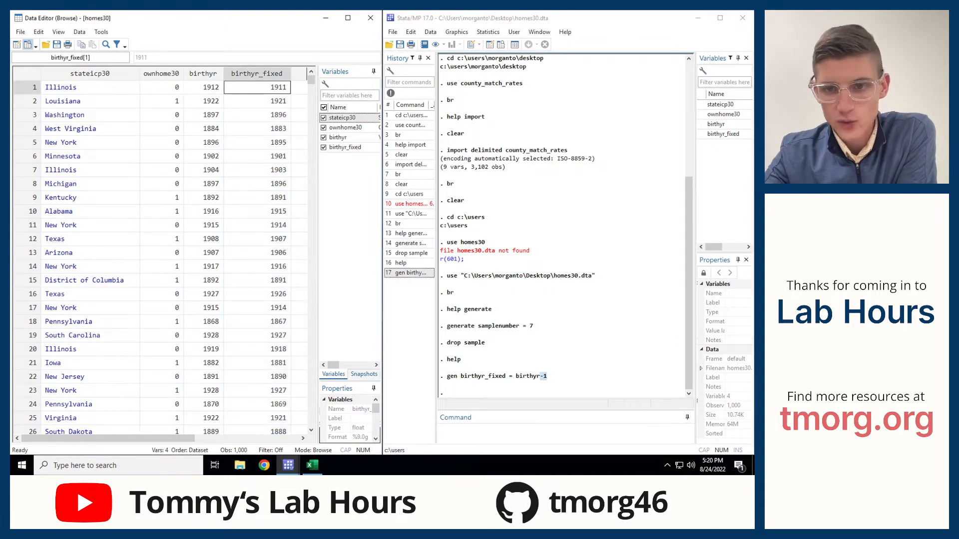
Create a new variable named fixcheck equal to birthyr-birthyr_fixed with the gen command
{"action": "left_click", "coordinate": [562, 433]}
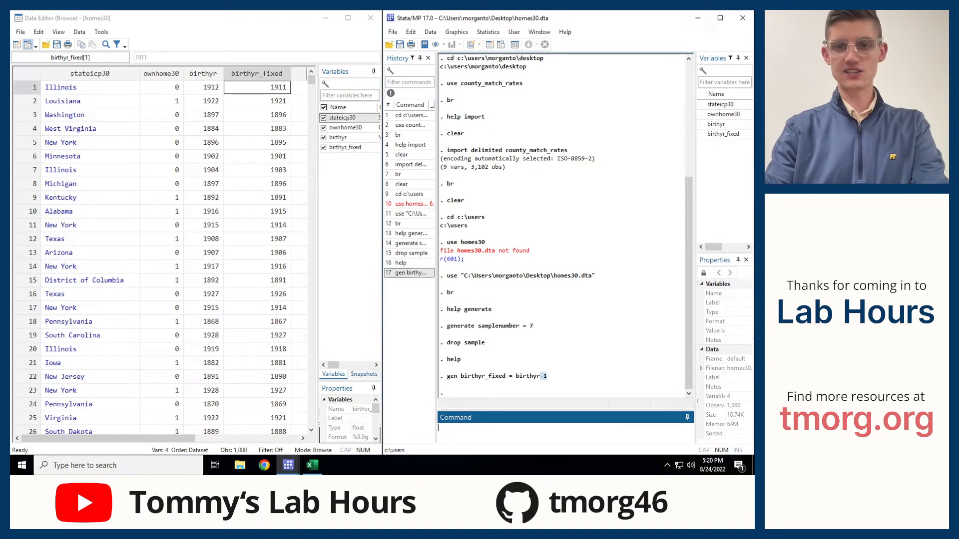
{"action": "type", "text": "gen fixcheck"}
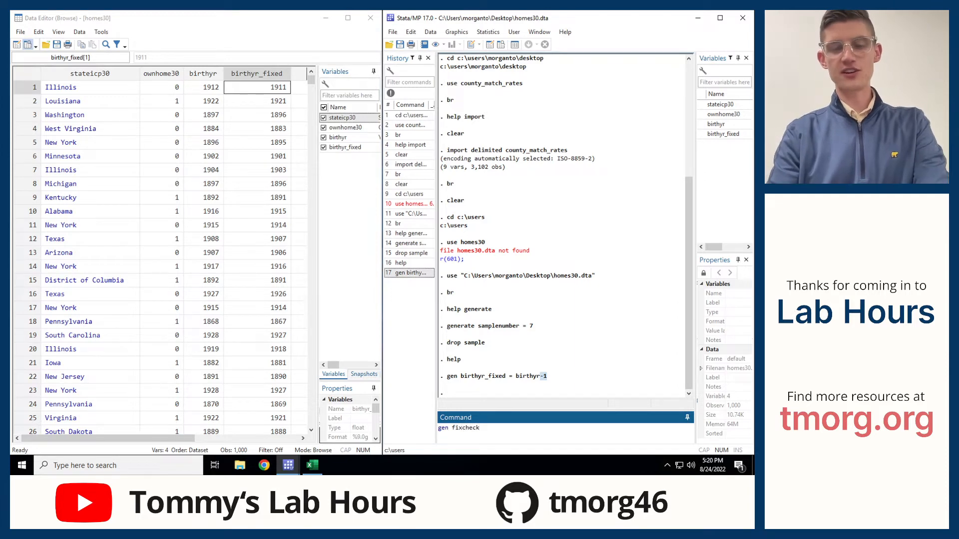
{"action": "type", "text": " = bir"}
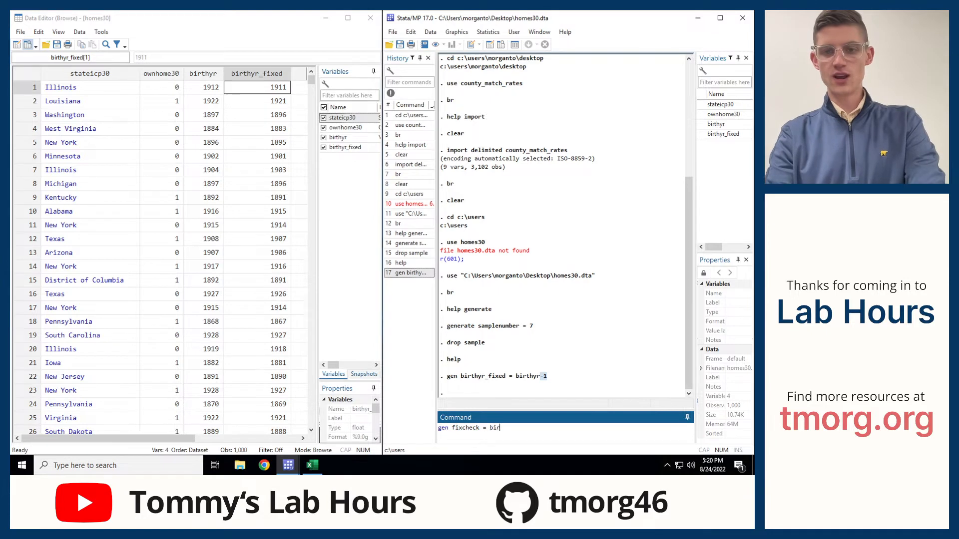
{"action": "type", "text": "thyr-birthyr"}
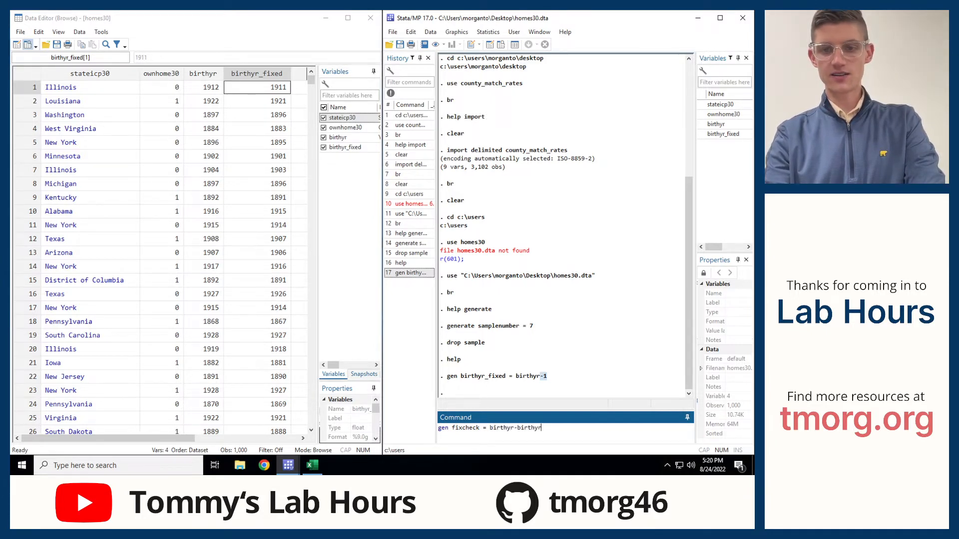
{"action": "type", "text": "_fixed"}
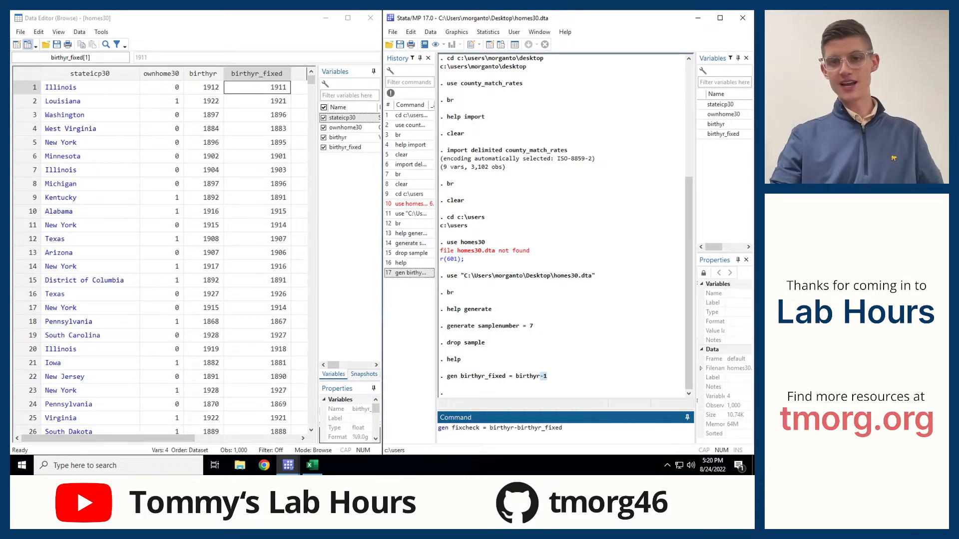
{"action": "key", "text": "Return"}
Examine the first observation's birthyr and fixcheck values in the data browser against the birthyr-birthyr_fixed expression
{"action": "left_click_drag", "start_coordinate": [115, 438], "coordinate": [146, 438]}
{"action": "mouse_move", "coordinate": [310, 80]}
{"action": "left_mouse_down"}
{"action": "mouse_move", "coordinate": [311, 358]}
{"action": "mouse_move", "coordinate": [311, 80]}
{"action": "left_mouse_up"}
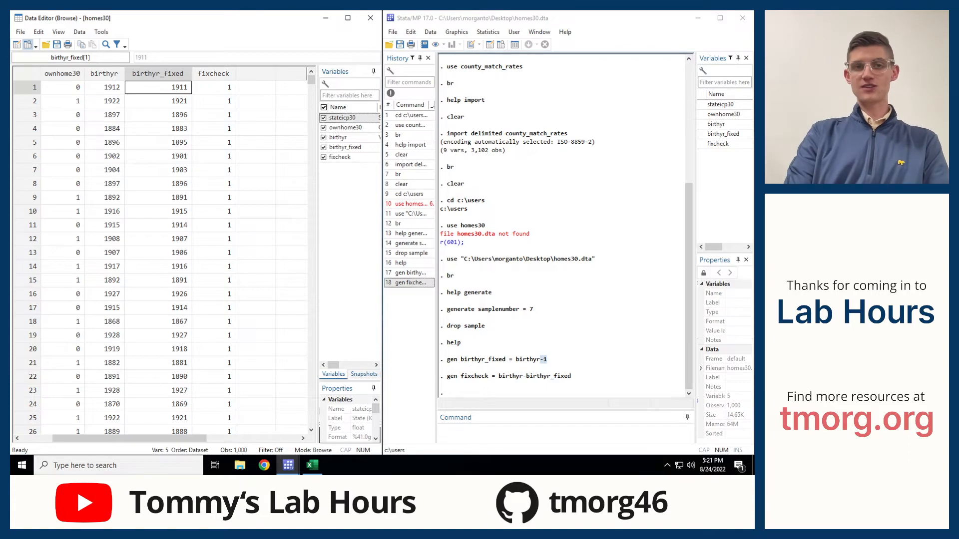
{"action": "left_click", "coordinate": [104, 87]}
{"action": "left_click", "coordinate": [214, 87]}
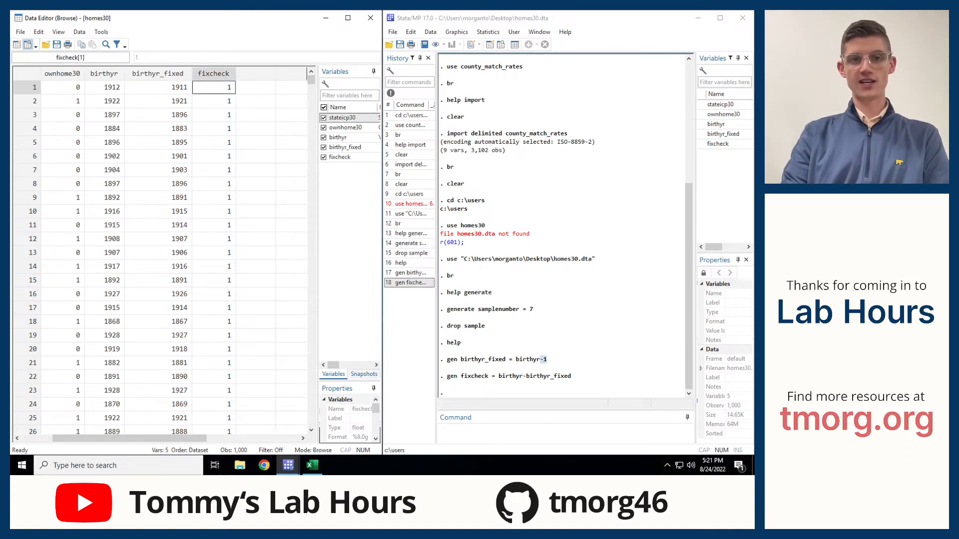
{"action": "left_click_drag", "start_coordinate": [498, 376], "coordinate": [571, 376]}
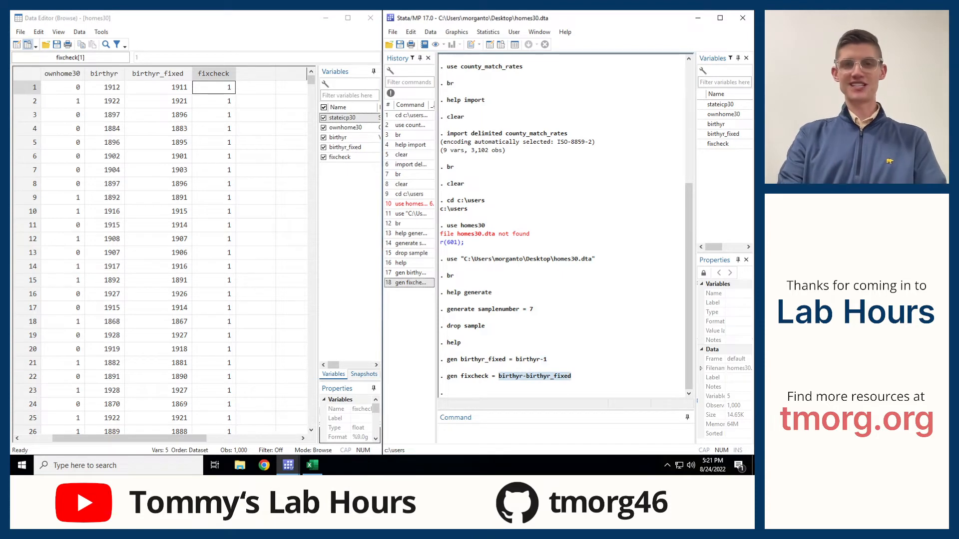
{"action": "left_click", "coordinate": [571, 376]}
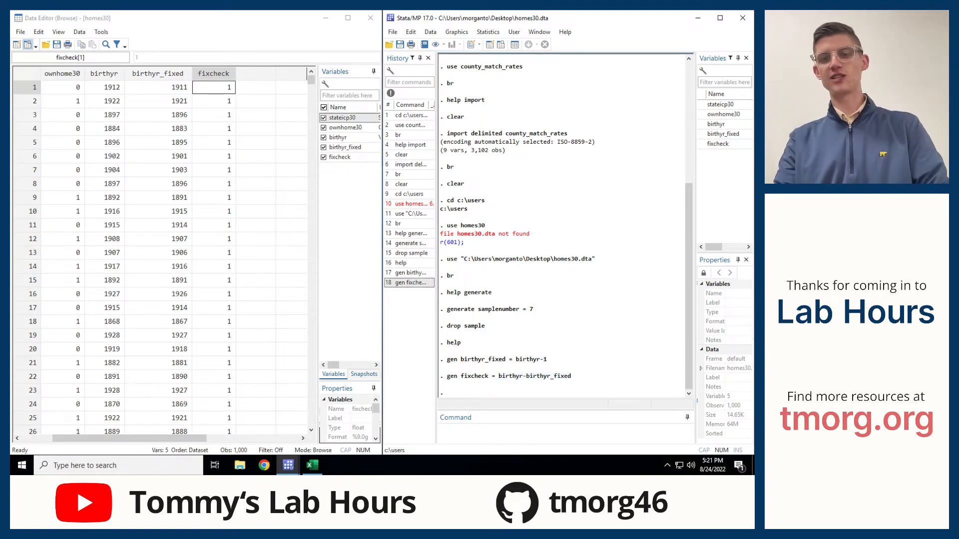
{"action": "double_click", "coordinate": [509, 376]}
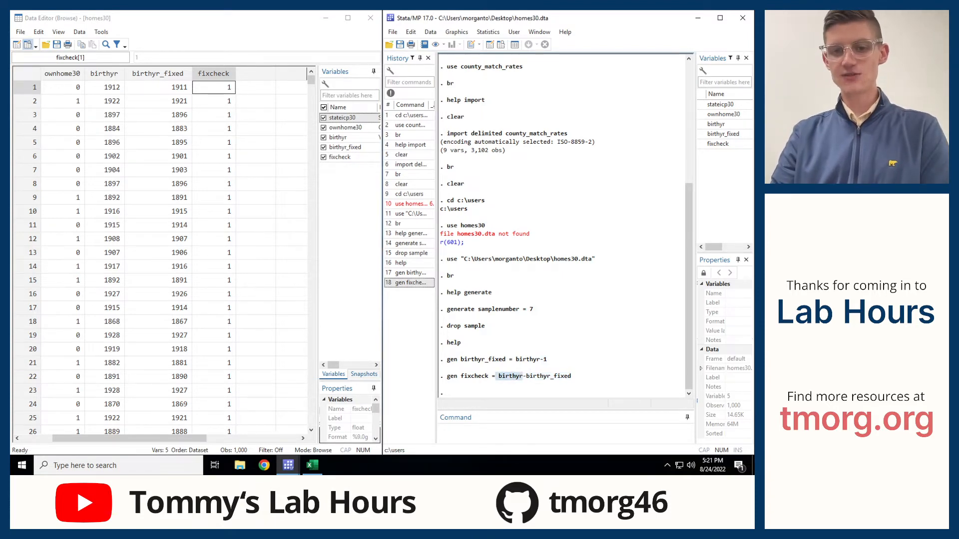
{"action": "left_click_drag", "start_coordinate": [130, 438], "coordinate": [95, 438]}
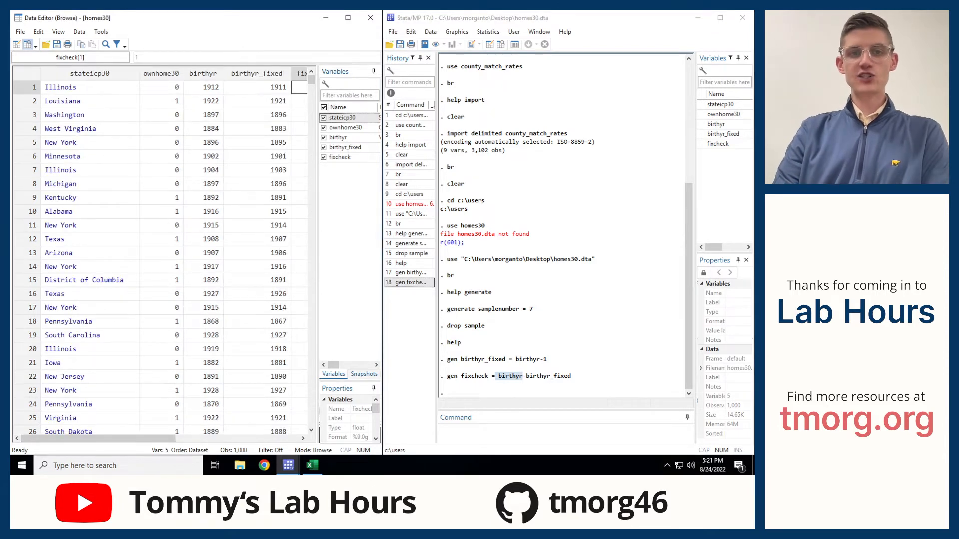
{"action": "left_click", "coordinate": [203, 87]}
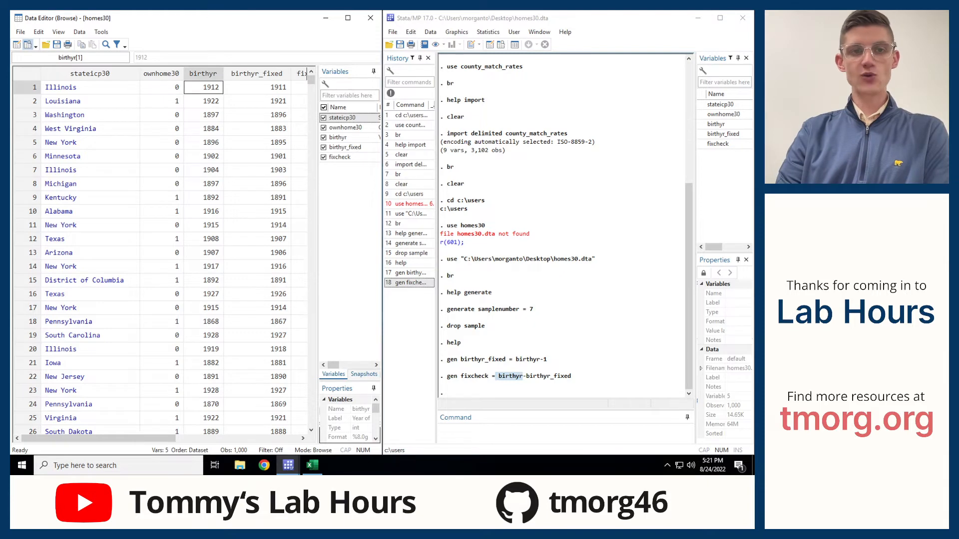
Examine the fixcheck column alongside birthyr and birthyr_fixed for the first observations in the data browser
{"action": "left_click_drag", "start_coordinate": [89, 87], "coordinate": [257, 87]}
{"action": "left_click", "coordinate": [204, 87]}
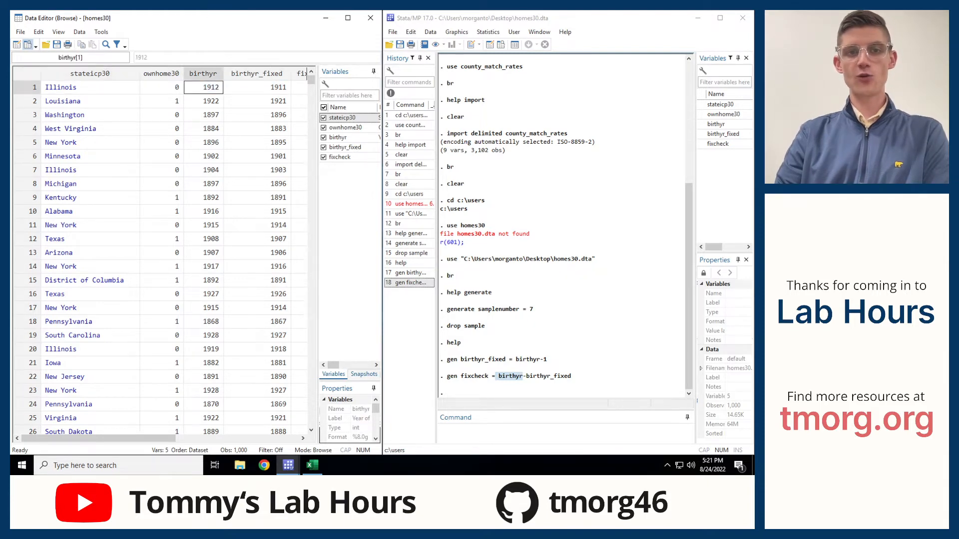
{"action": "left_click", "coordinate": [299, 87]}
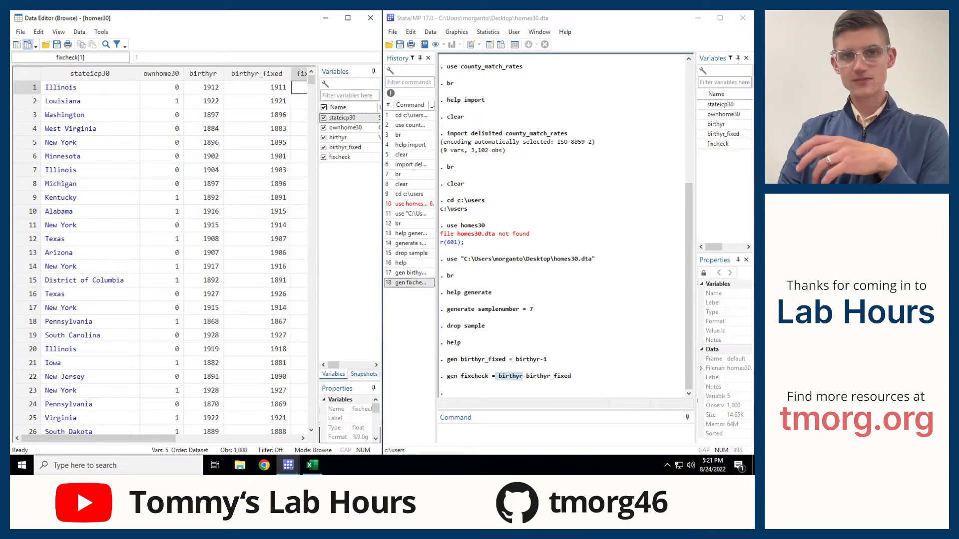
{"action": "left_click", "coordinate": [300, 101]}
{"action": "left_click_drag", "start_coordinate": [119, 438], "coordinate": [151, 439]}
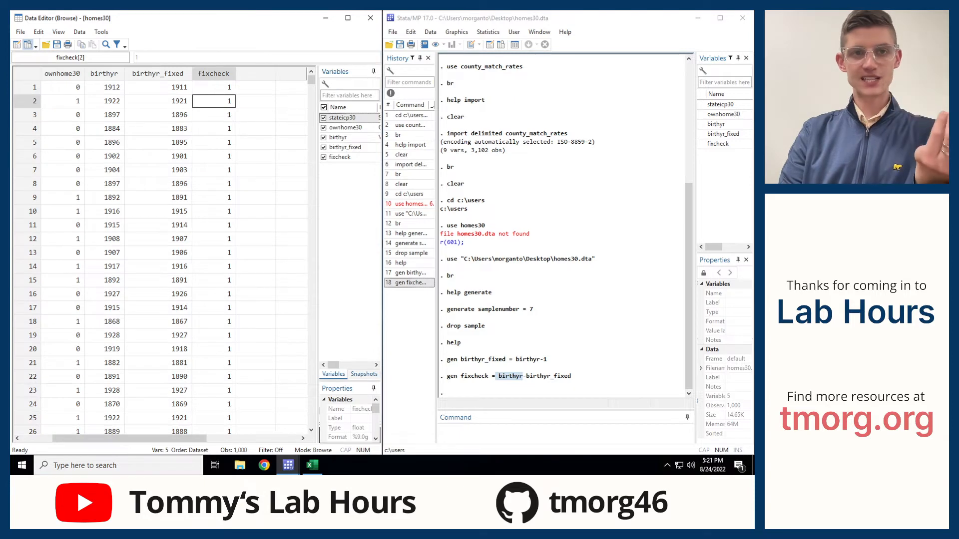
{"action": "left_click", "coordinate": [158, 101]}
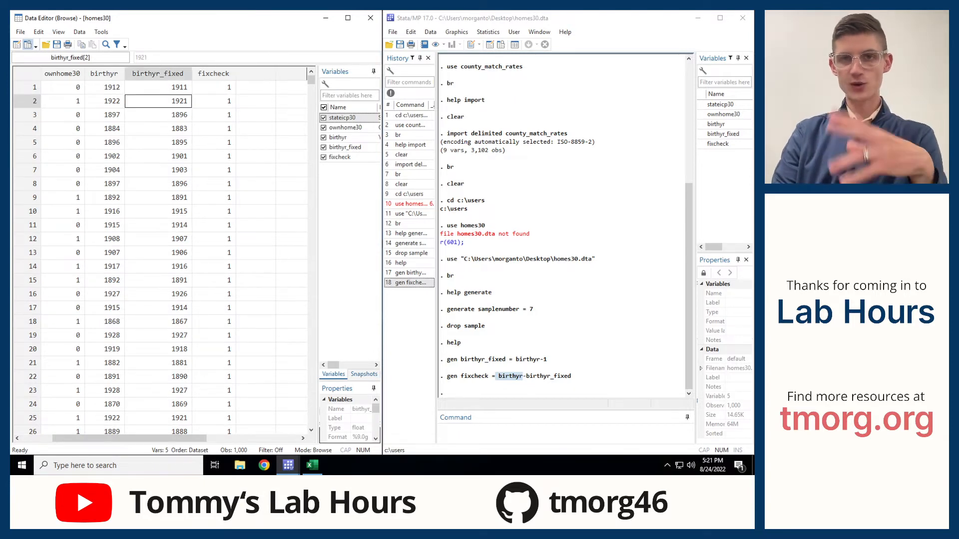
{"action": "left_click", "coordinate": [522, 376]}
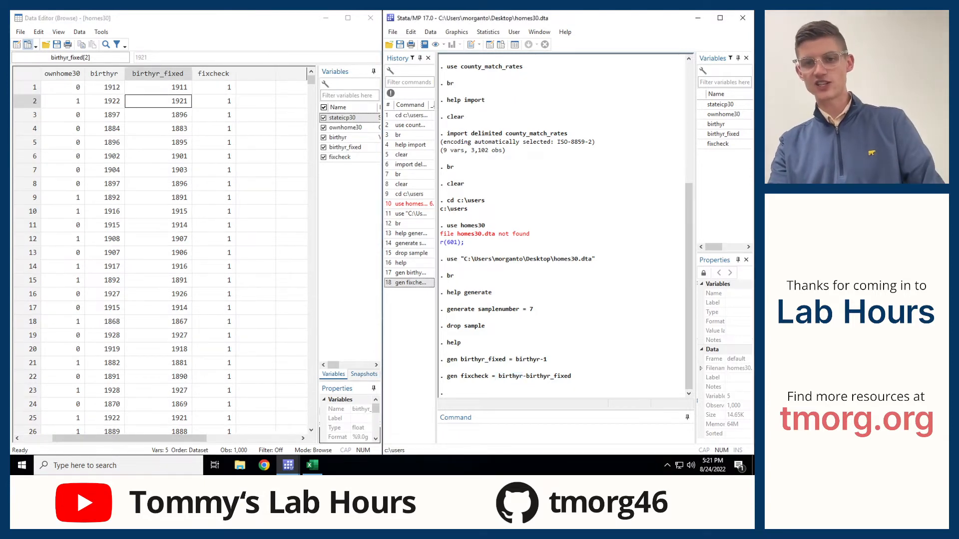
Drop the birthyr_fixed and fixcheck variables with the abbreviated command drop birthyr_ fix
{"action": "left_click", "coordinate": [519, 433]}
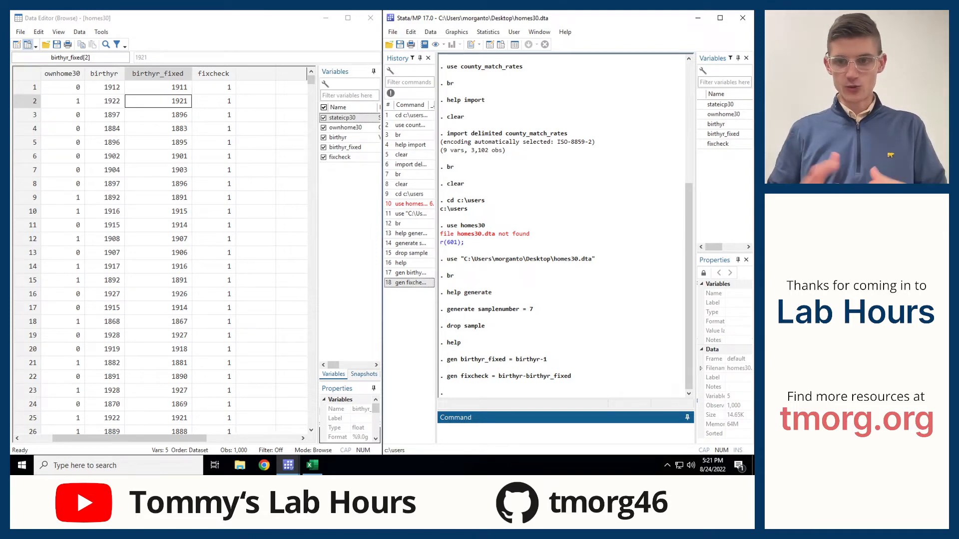
{"action": "type", "text": "drop dir"}
{"action": "key", "text": "BackSpace"}
{"action": "key", "text": "BackSpace"}
{"action": "key", "text": "BackSpace"}
{"action": "type", "text": "birthyr_ fix"}
{"action": "key", "text": "Return"}
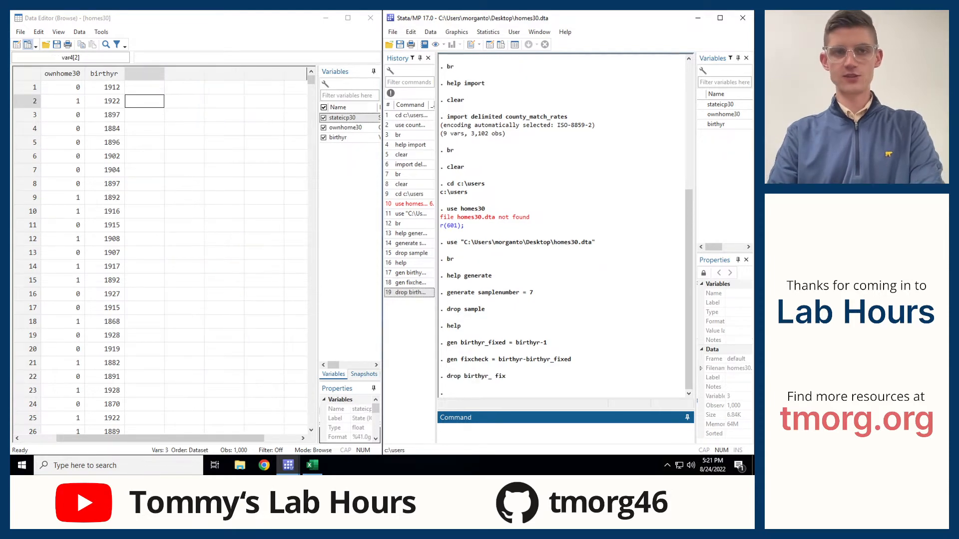
{"action": "left_click_drag", "start_coordinate": [161, 438], "coordinate": [123, 438]}
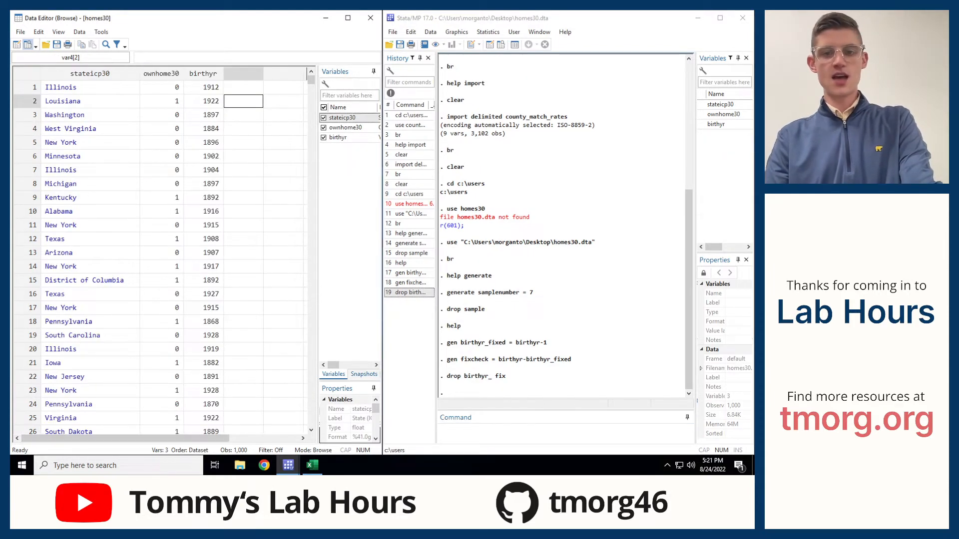
Examine the ownhome30 and birthyr values in the data browser, focusing on the second observation, Louisiana
{"action": "left_click", "coordinate": [500, 430]}
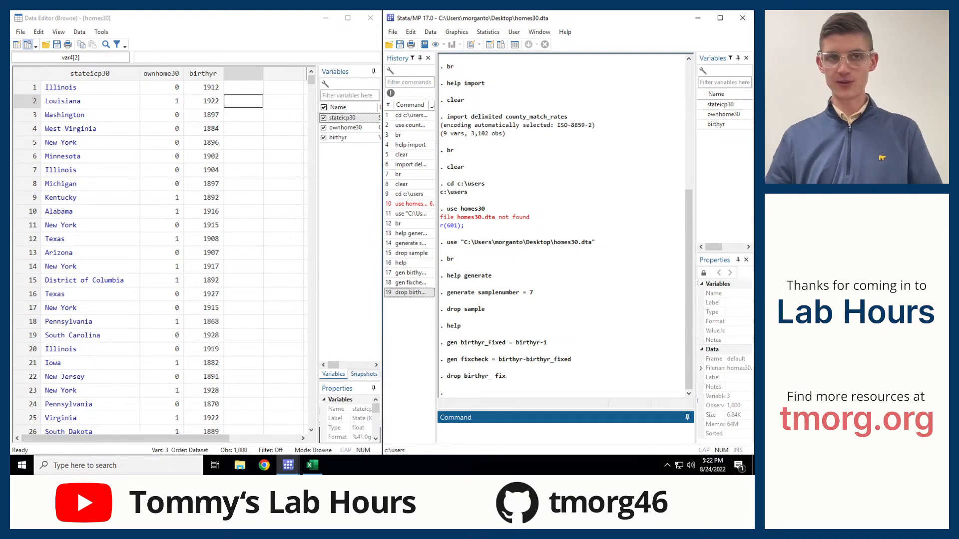
{"action": "left_click_drag", "start_coordinate": [161, 87], "coordinate": [161, 198]}
{"action": "left_click", "coordinate": [161, 198]}
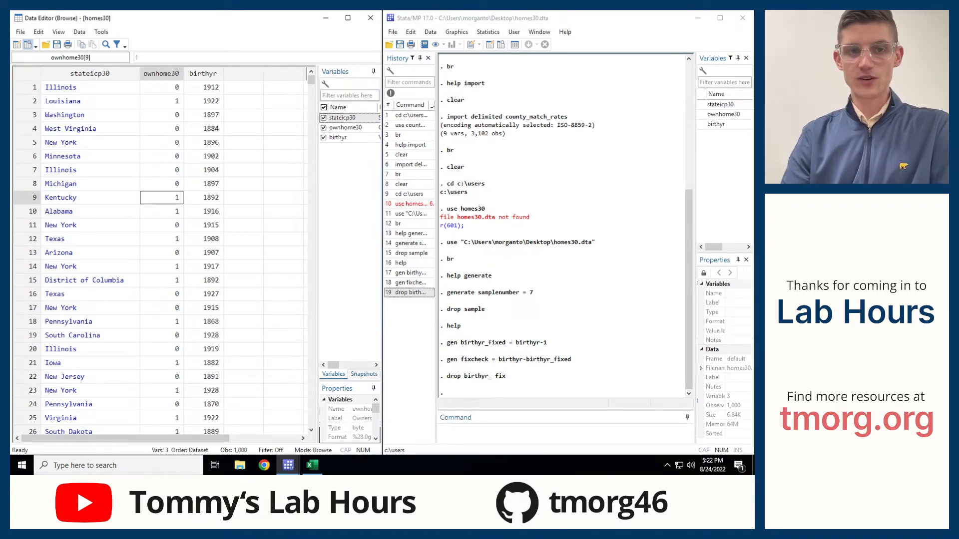
{"action": "left_click", "coordinate": [499, 431]}
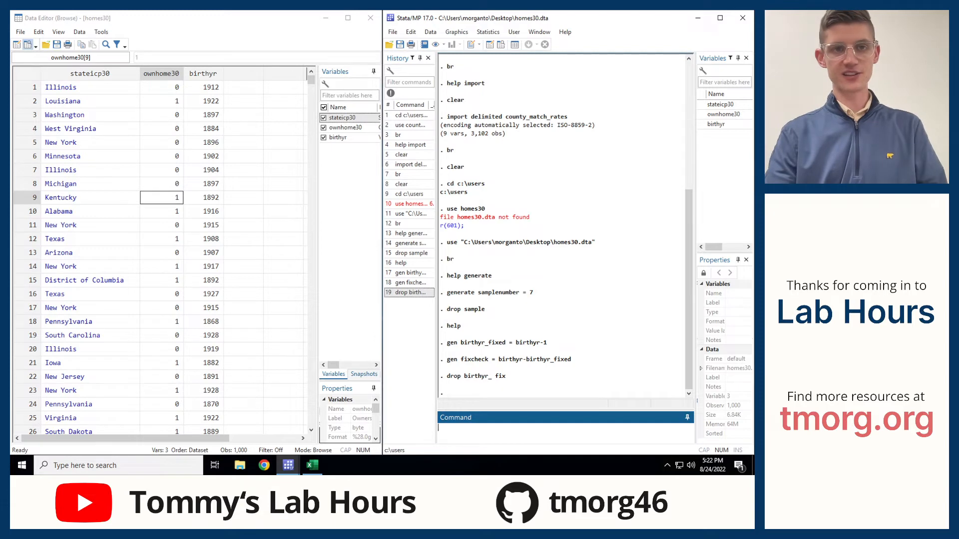
{"action": "left_click_drag", "start_coordinate": [164, 102], "coordinate": [199, 102]}
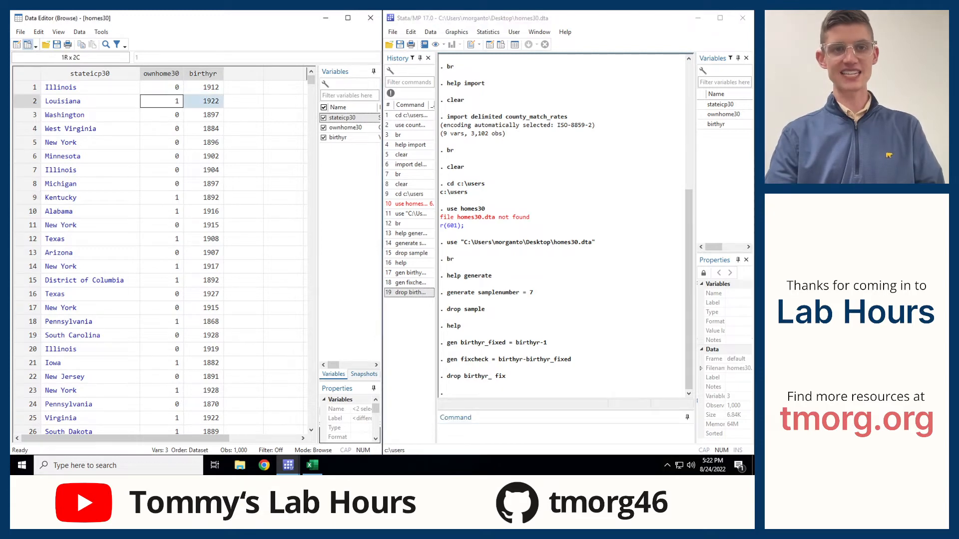
{"action": "left_click", "coordinate": [162, 101]}
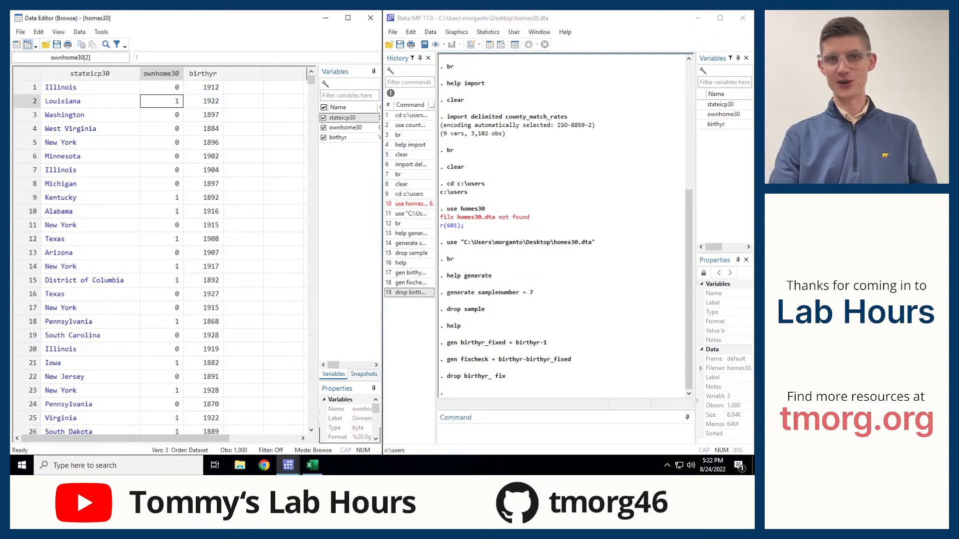
{"action": "left_click_drag", "start_coordinate": [200, 102], "coordinate": [109, 102]}
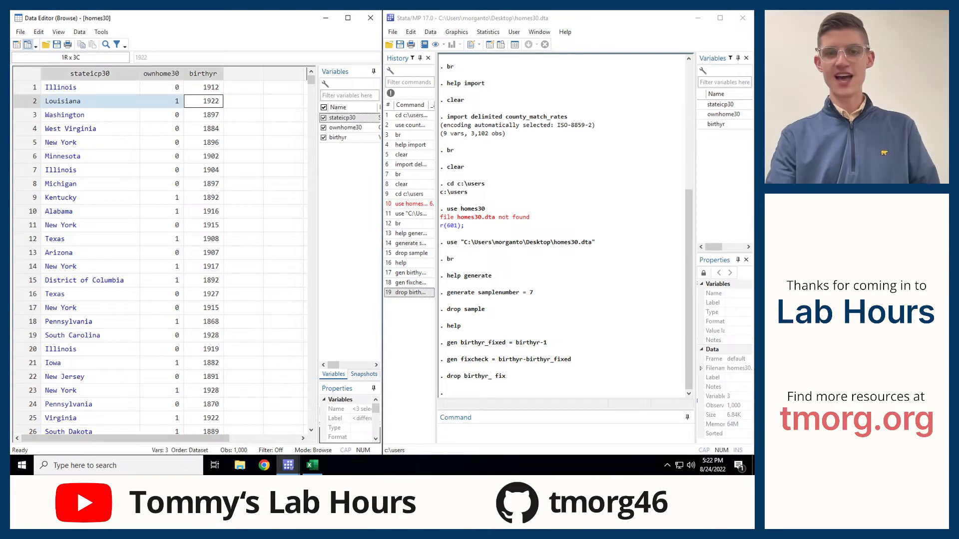
{"action": "left_click", "coordinate": [492, 430]}
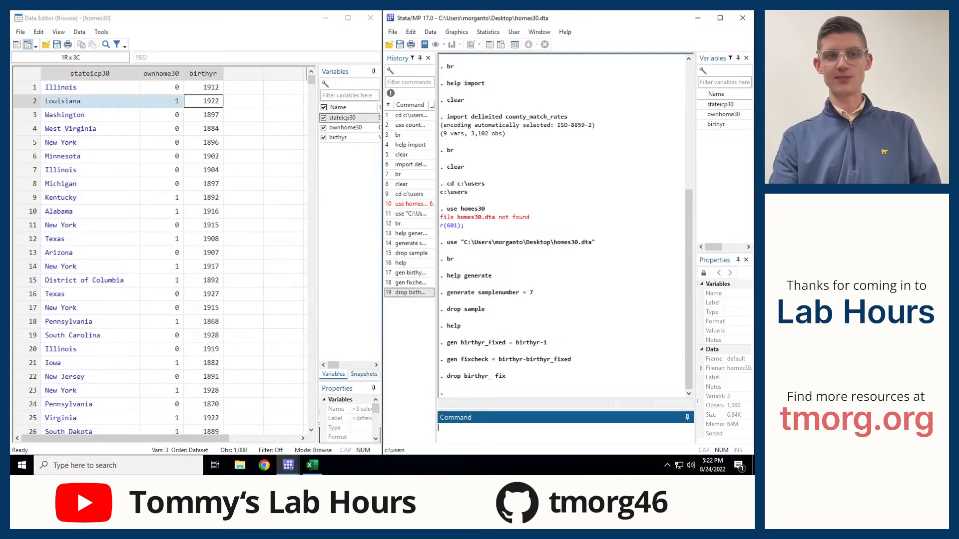
{"action": "left_click", "coordinate": [243, 101]}
Draft the command gen tooyoung = (birthyr>1914 & ownhome30==1) without running it
{"action": "left_click", "coordinate": [499, 430]}
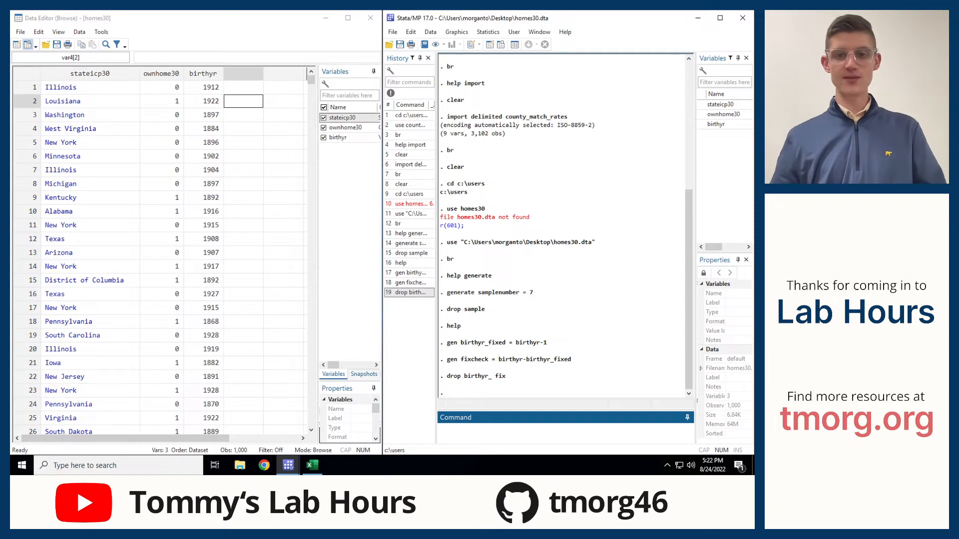
{"action": "type", "text": "gen"}
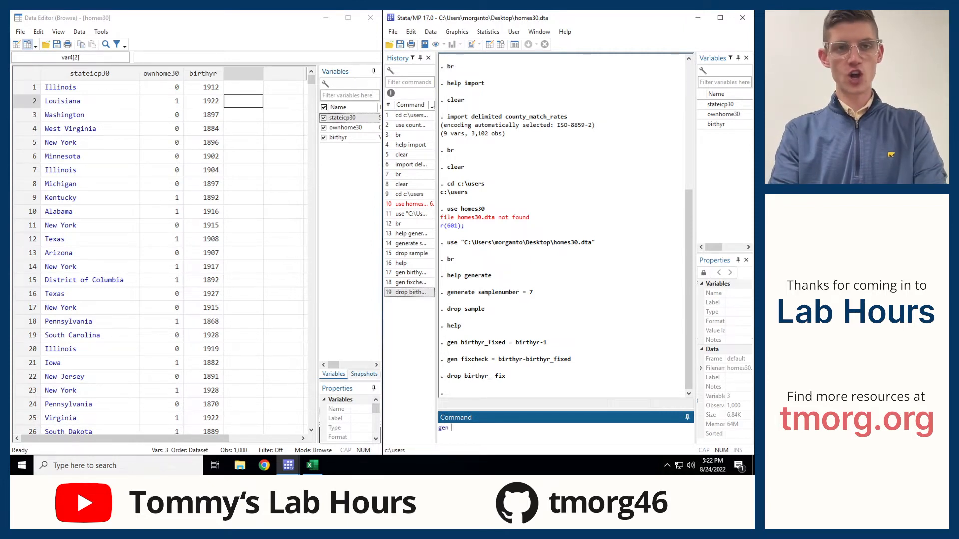
{"action": "type", "text": " t"}
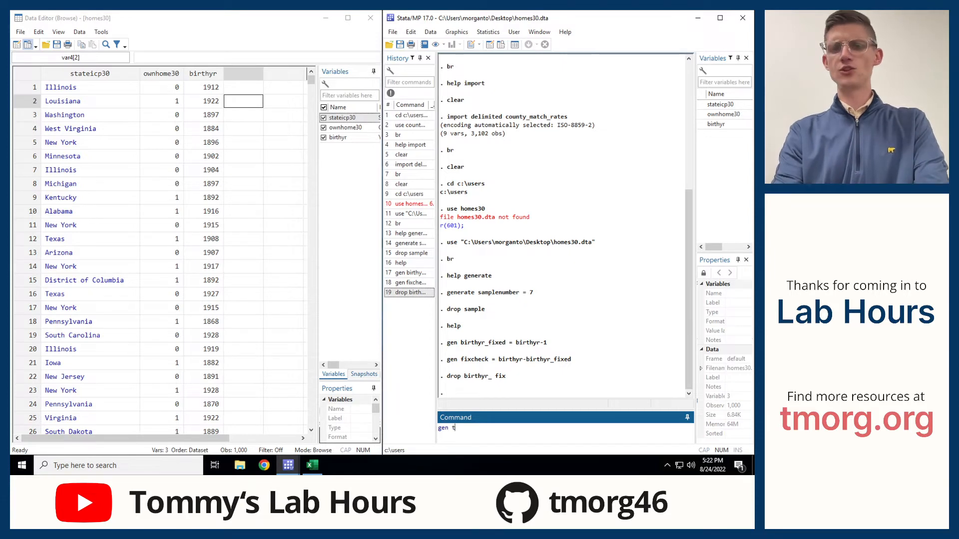
{"action": "type", "text": "ooyoung "}
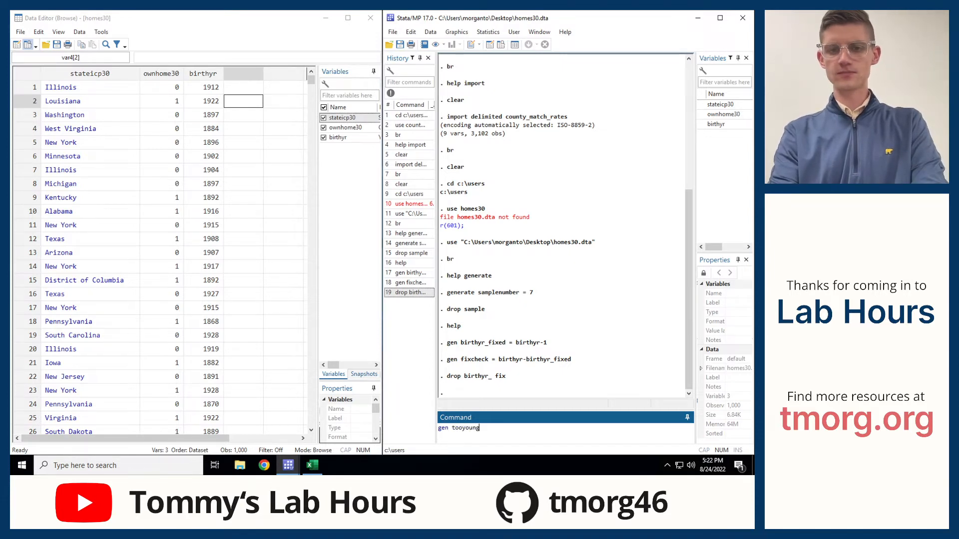
{"action": "type", "text": "="}
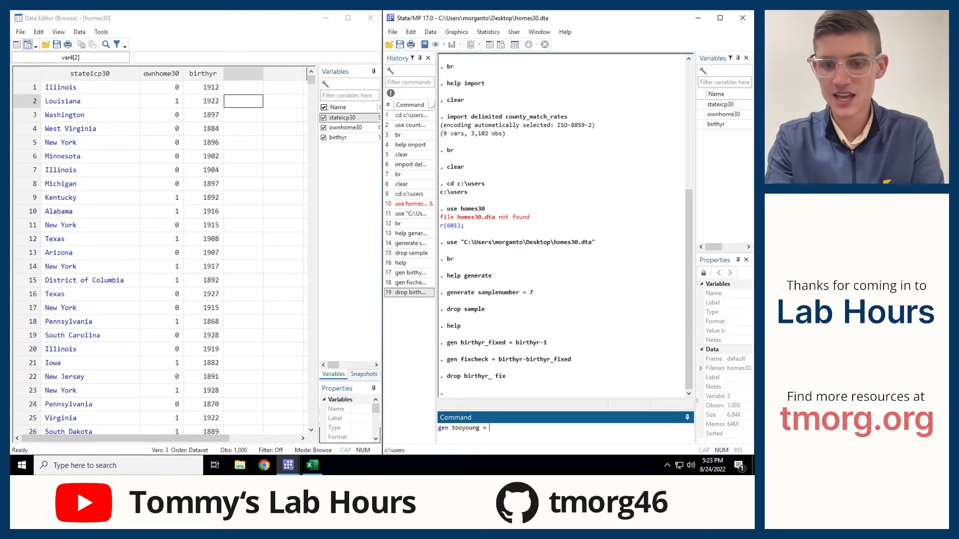
{"action": "type", "text": "("}
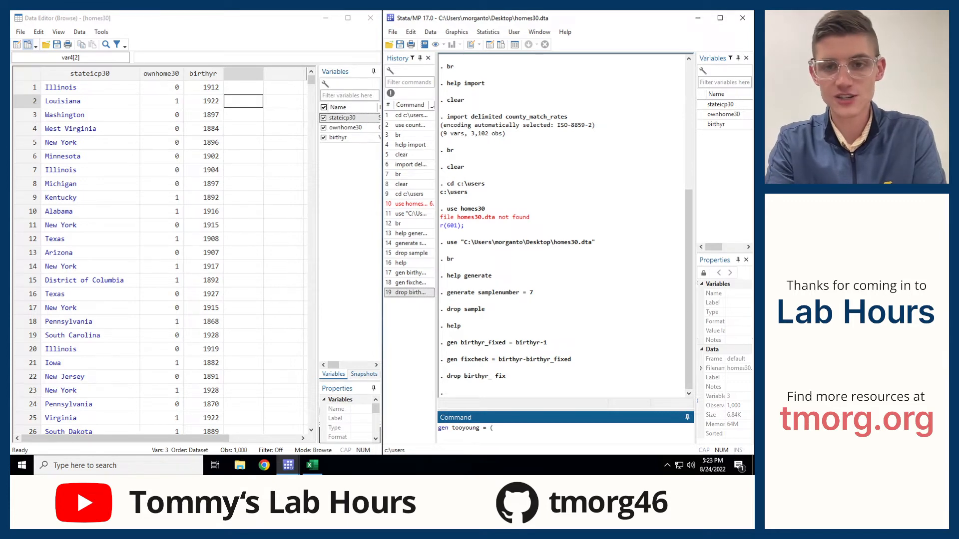
{"action": "type", "text": "birth"}
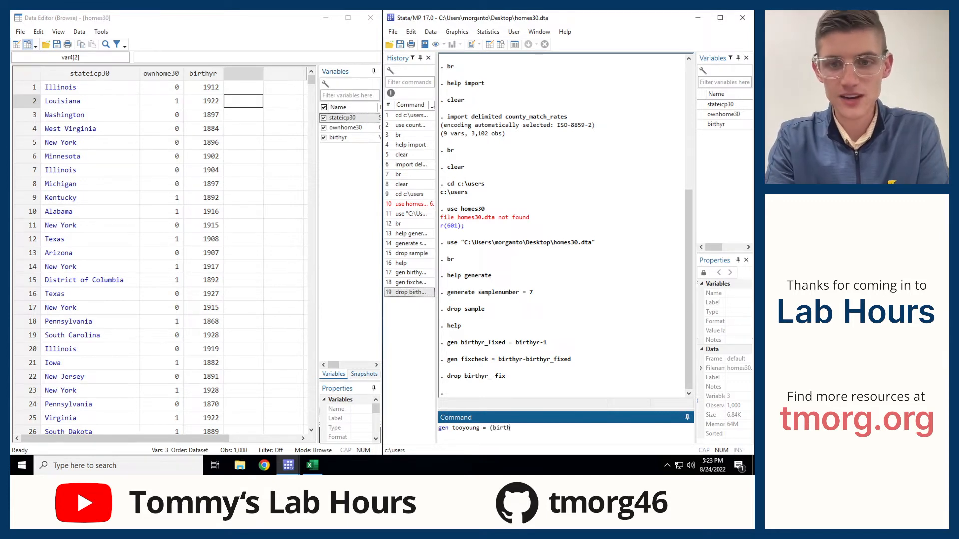
{"action": "type", "text": "yr>1914"}
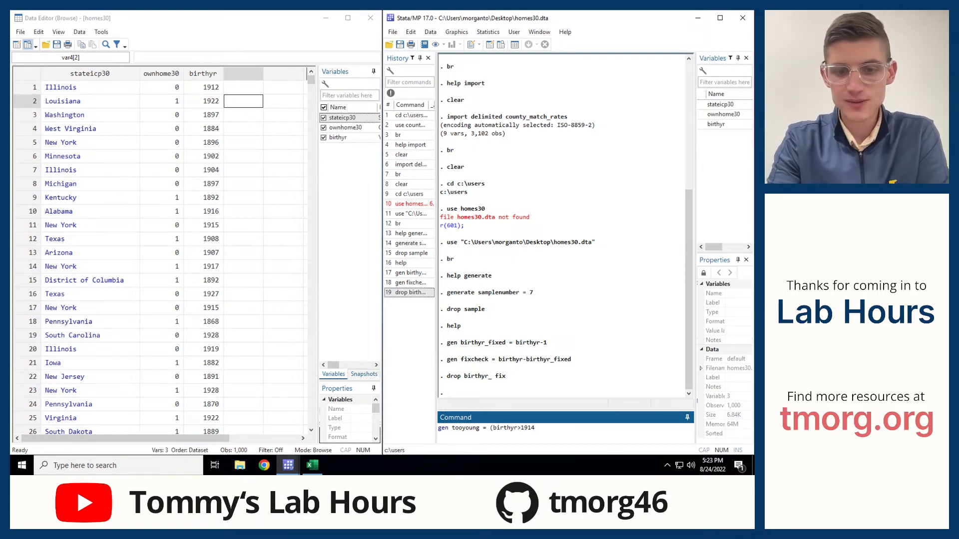
{"action": "type", "text": "&"}
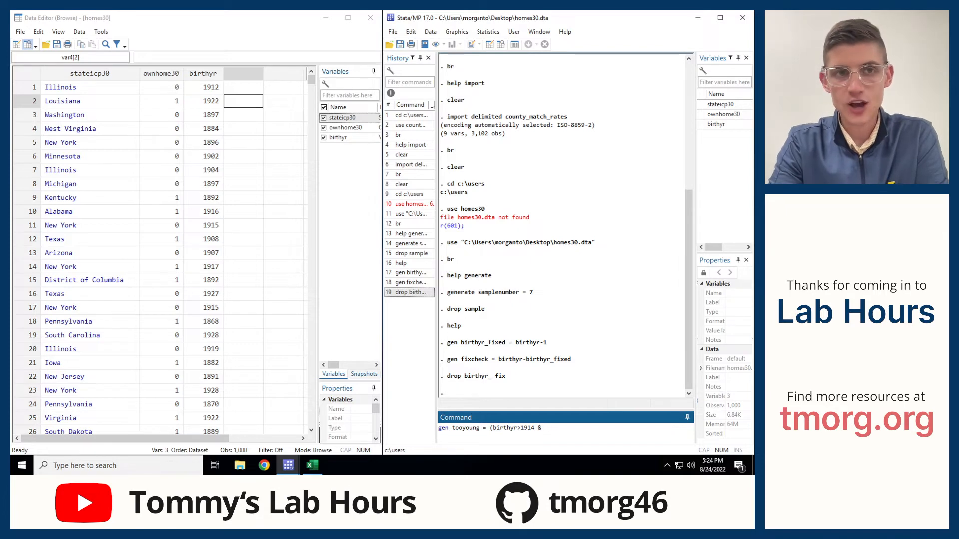
{"action": "type", "text": " ownhom"}
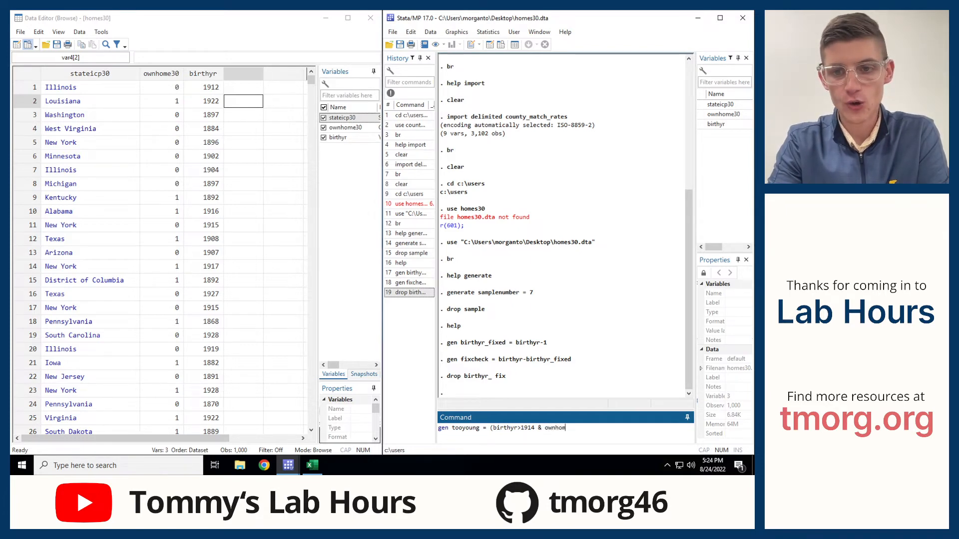
{"action": "type", "text": "e30==1)"}
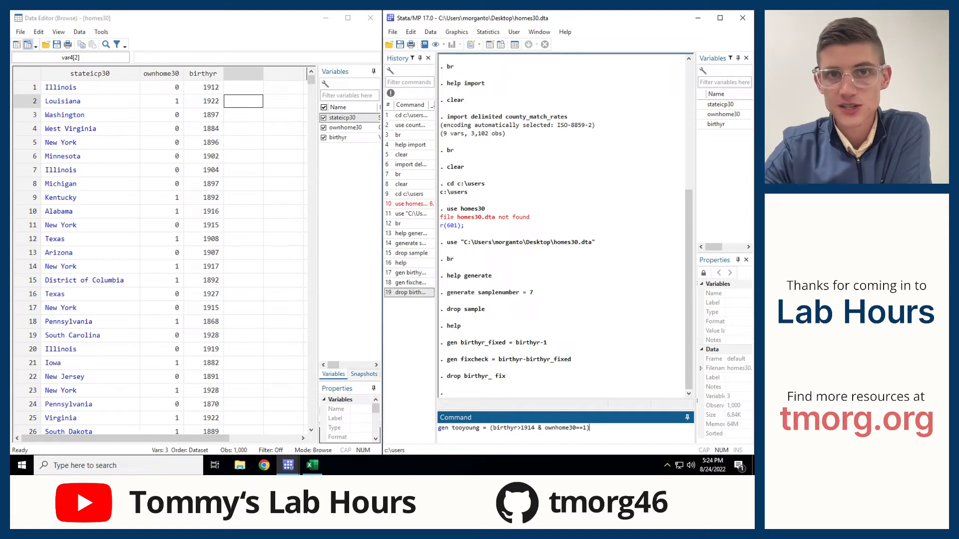
{"action": "left_click_drag", "start_coordinate": [487, 428], "coordinate": [483, 428]}
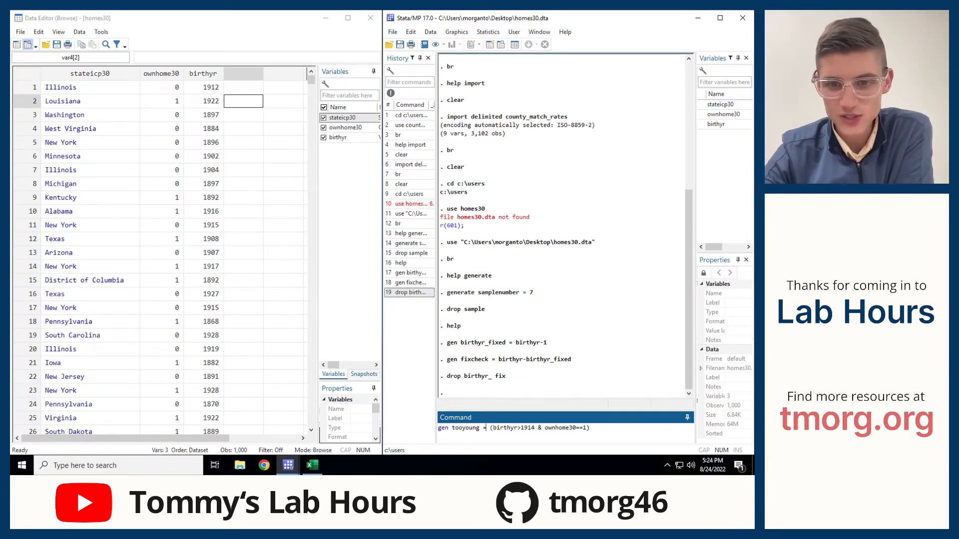
Check the generate syntax with help gen, cutting the drafted tooyoung command out first and pasting it back after closing the help
{"action": "left_click_drag", "start_coordinate": [590, 428], "coordinate": [438, 428]}
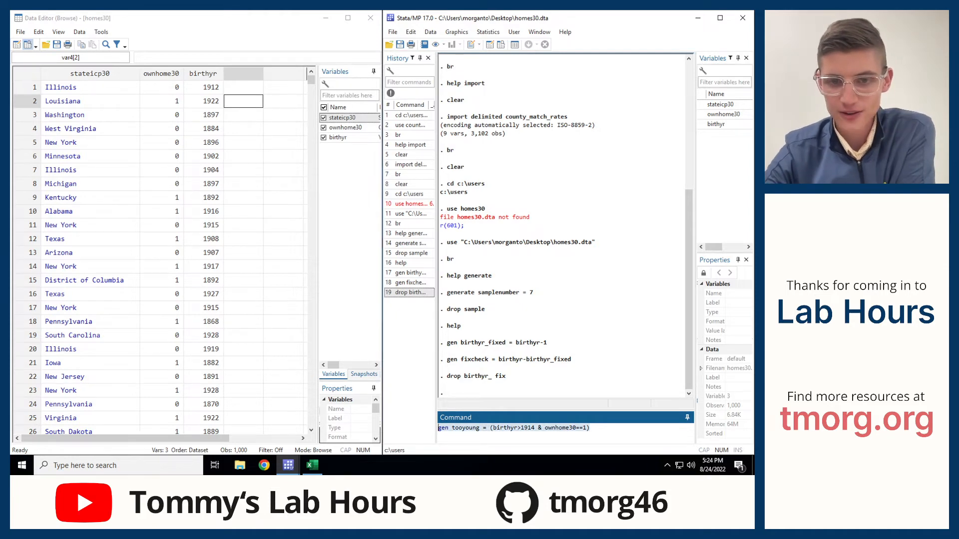
{"action": "key", "text": "ctrl+x"}
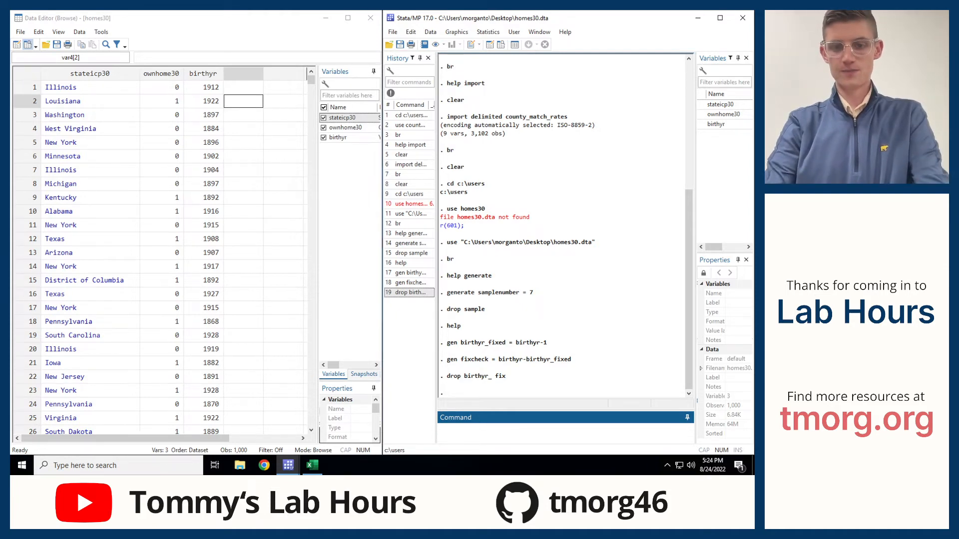
{"action": "type", "text": "help gen"}
{"action": "key", "text": "Return"}
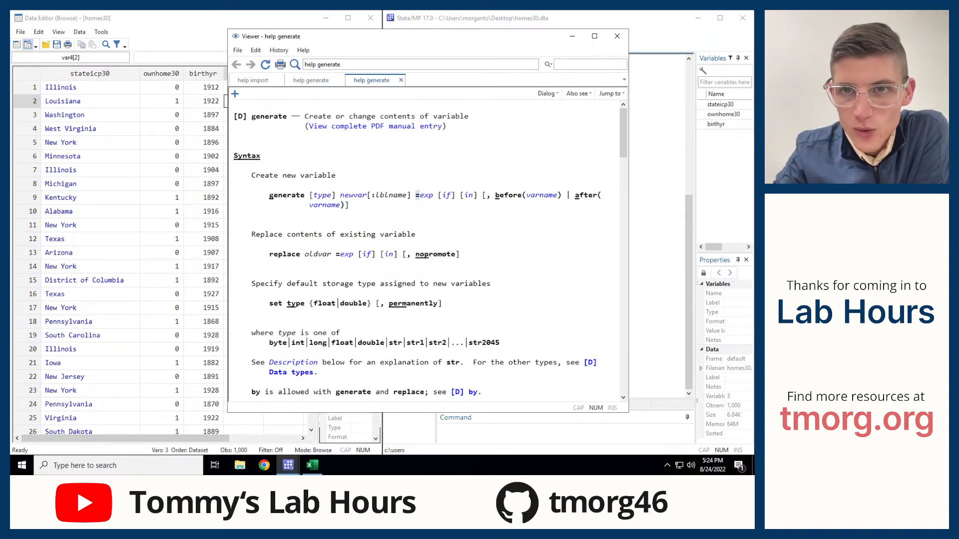
{"action": "left_click", "coordinate": [617, 36]}
{"action": "left_click", "coordinate": [564, 32]}
{"action": "key", "text": "Escape"}
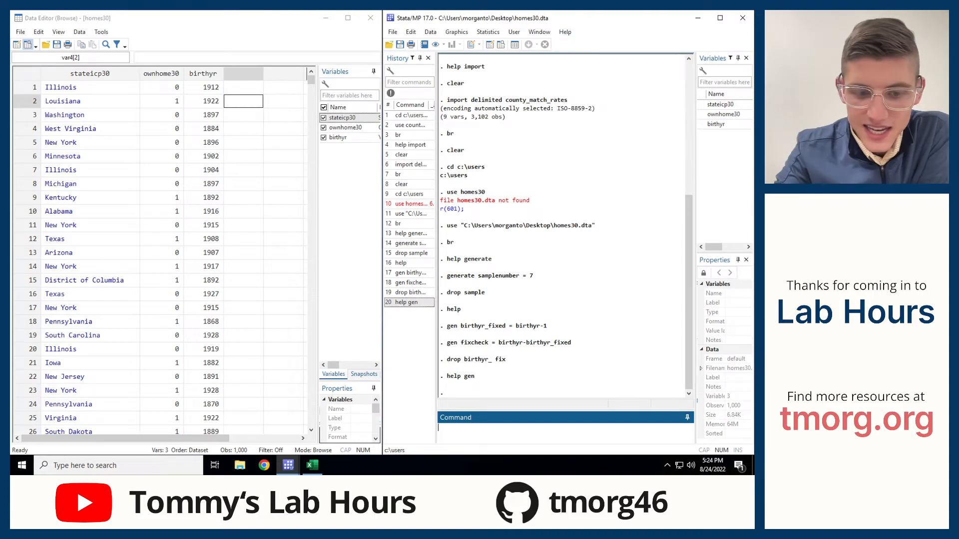
{"action": "key", "text": "ctrl+v"}
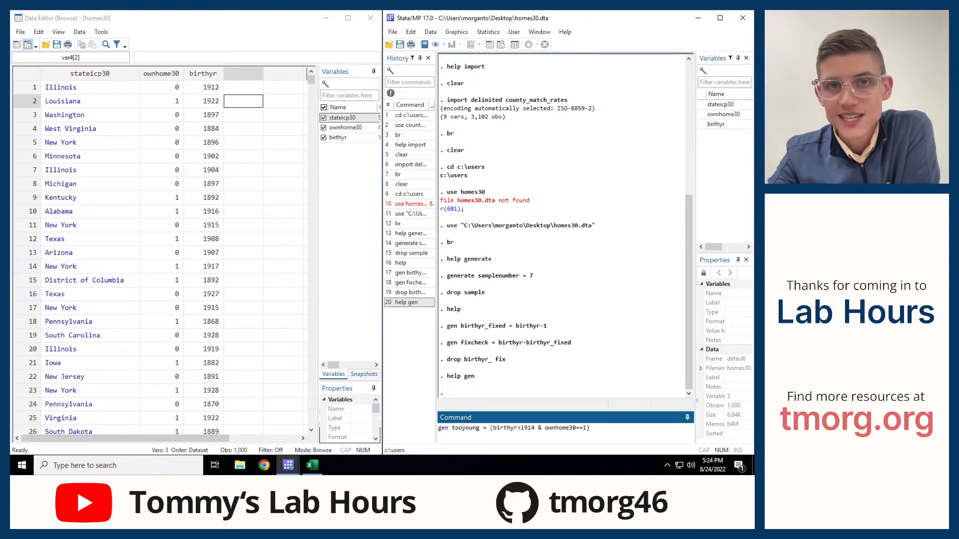
Review the new variable name and the condition (birthyr>1914 & ownhome30==1) in the drafted command against the data browser's empty column
{"action": "left_click_drag", "start_coordinate": [479, 428], "coordinate": [438, 428]}
{"action": "left_click", "coordinate": [438, 428]}
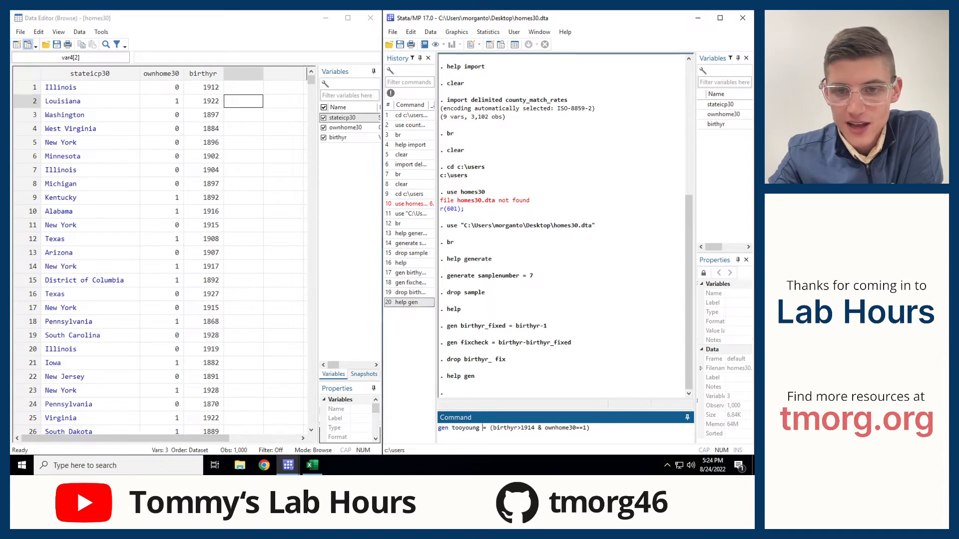
{"action": "left_click_drag", "start_coordinate": [489, 428], "coordinate": [590, 428]}
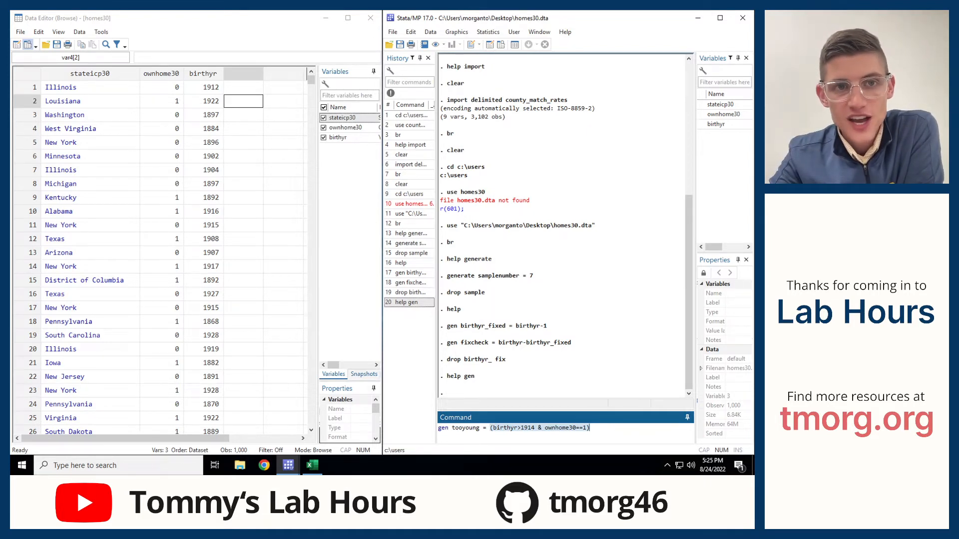
{"action": "left_click", "coordinate": [243, 102]}
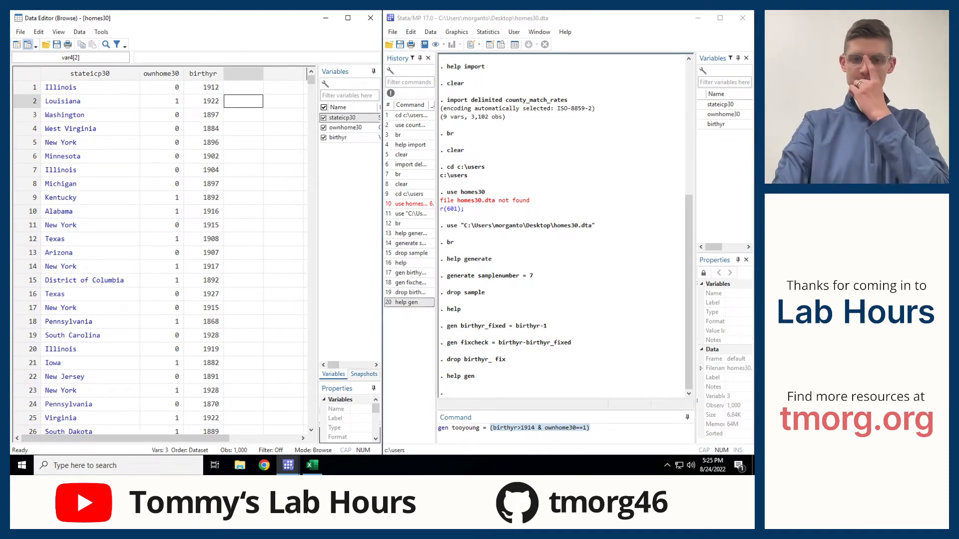
Compare the drafted tooyoung condition with the ownhome30 and birthyr values of observations 2 through 10 in the data browser
{"action": "left_click", "coordinate": [591, 428]}
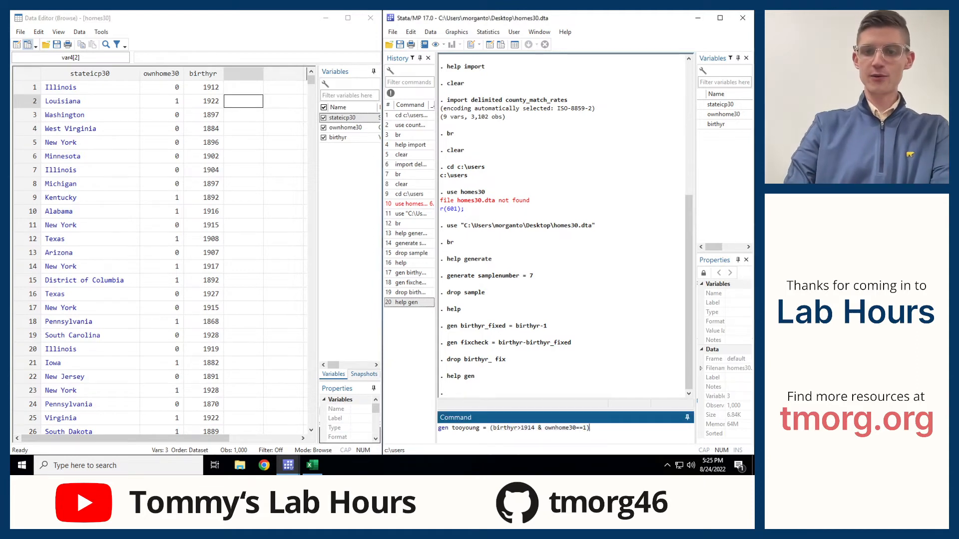
{"action": "left_click_drag", "start_coordinate": [534, 428], "coordinate": [590, 428]}
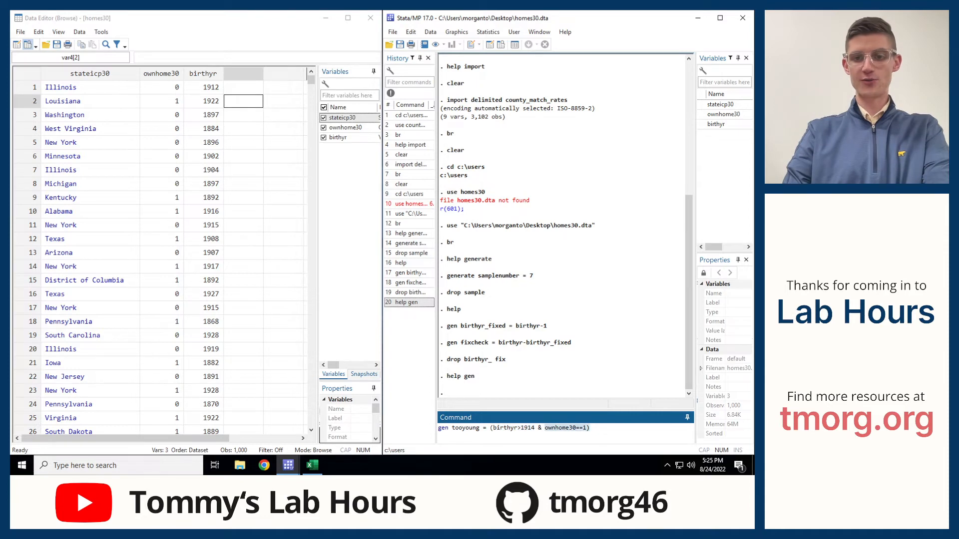
{"action": "left_click", "coordinate": [589, 428]}
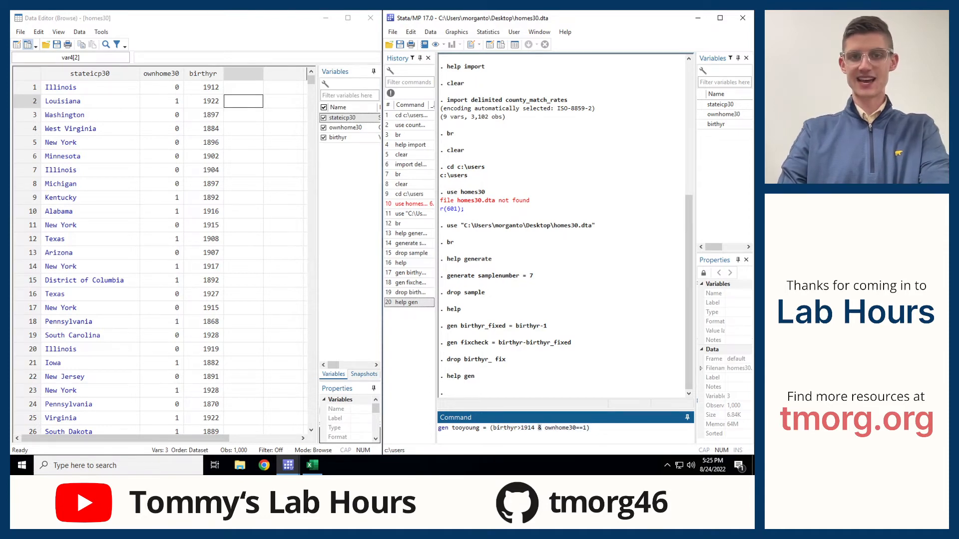
{"action": "key", "text": "alt+Tab"}
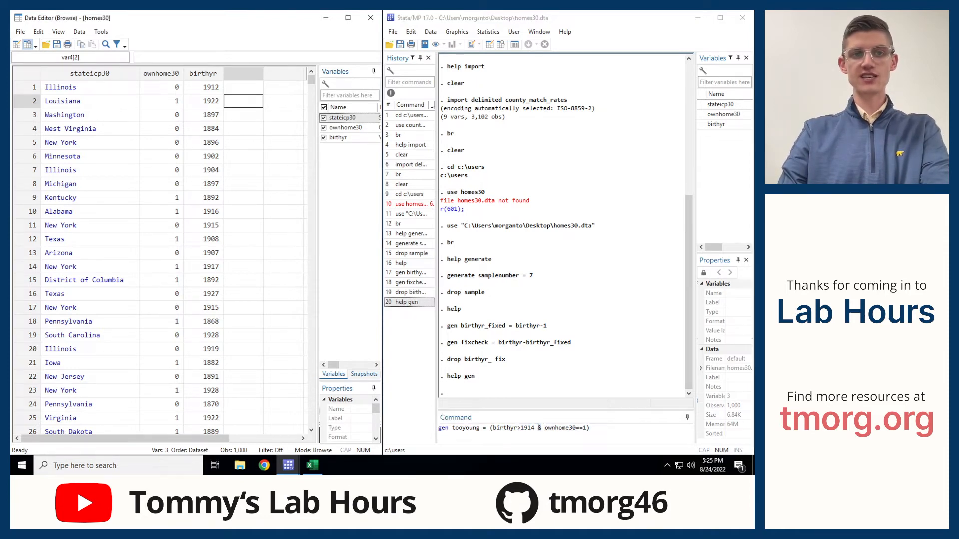
{"action": "key", "text": "shift+Left"}
{"action": "key", "text": "shift+Left"}
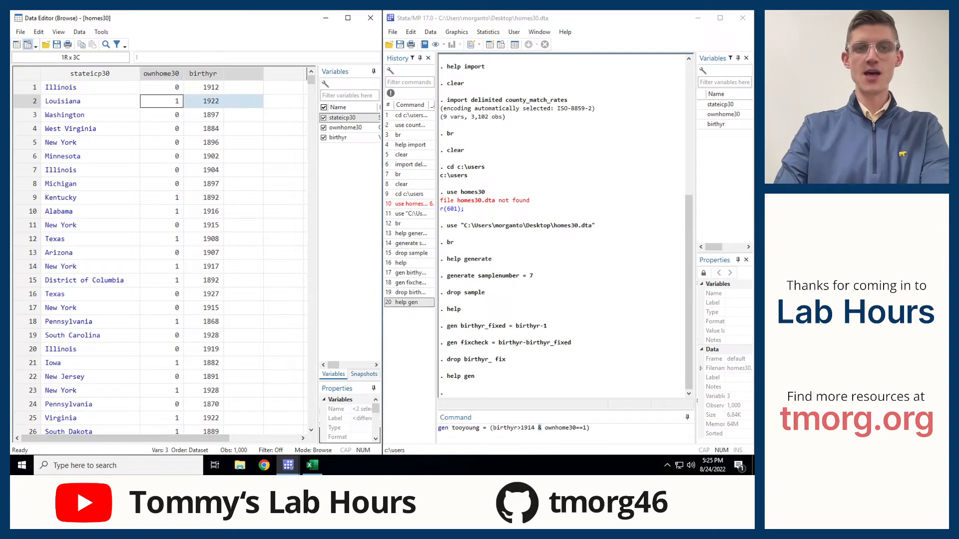
{"action": "left_click_drag", "start_coordinate": [161, 197], "coordinate": [240, 210]}
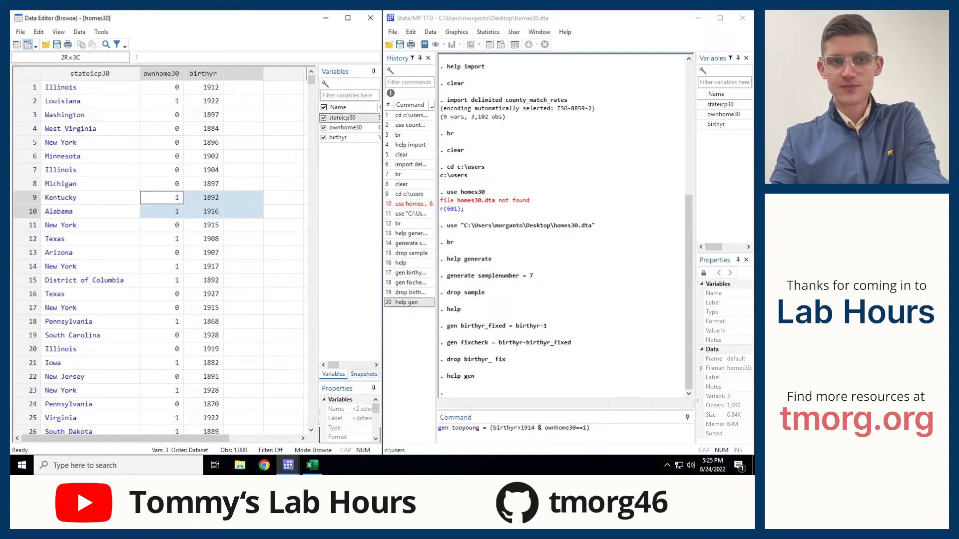
{"action": "left_click_drag", "start_coordinate": [162, 115], "coordinate": [239, 184]}
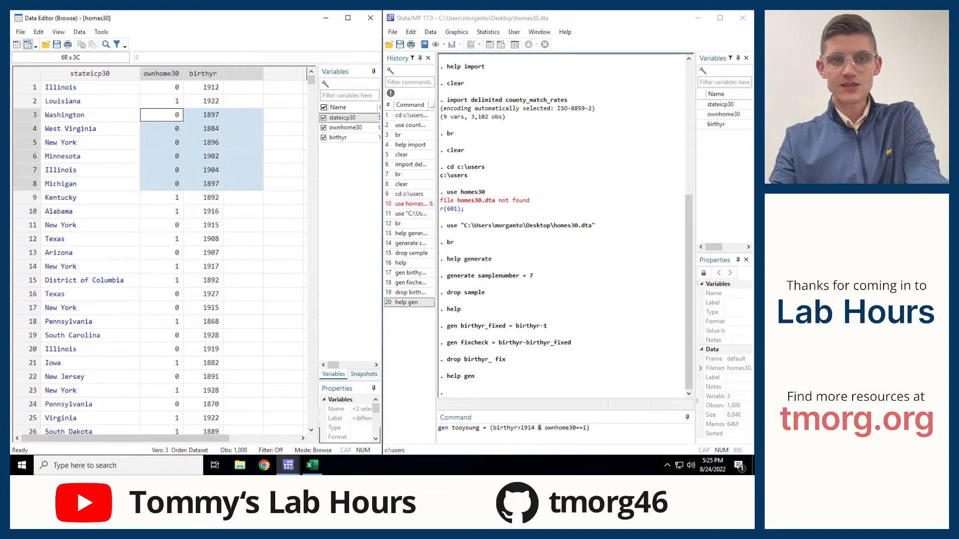
{"action": "left_click", "coordinate": [162, 101]}
{"action": "left_click", "coordinate": [161, 115]}
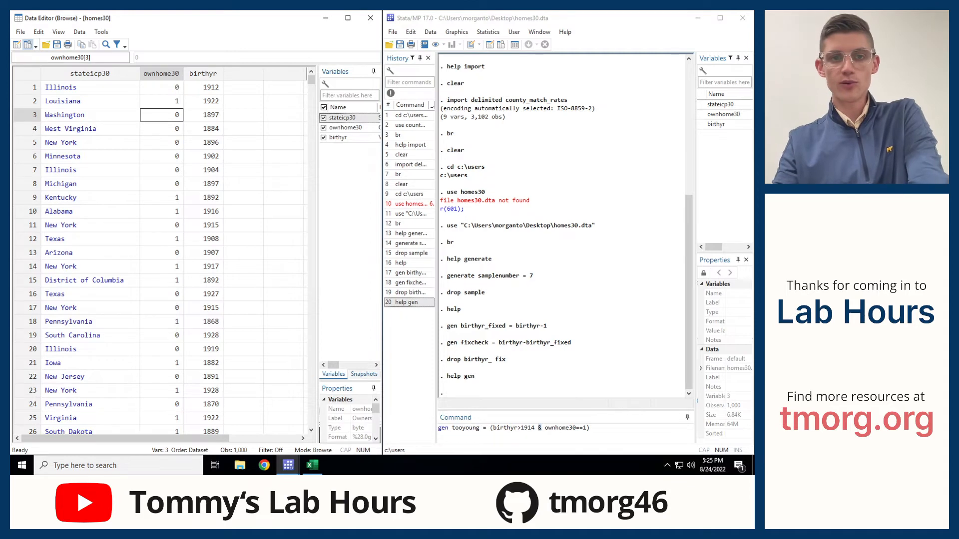
{"action": "left_click", "coordinate": [203, 197]}
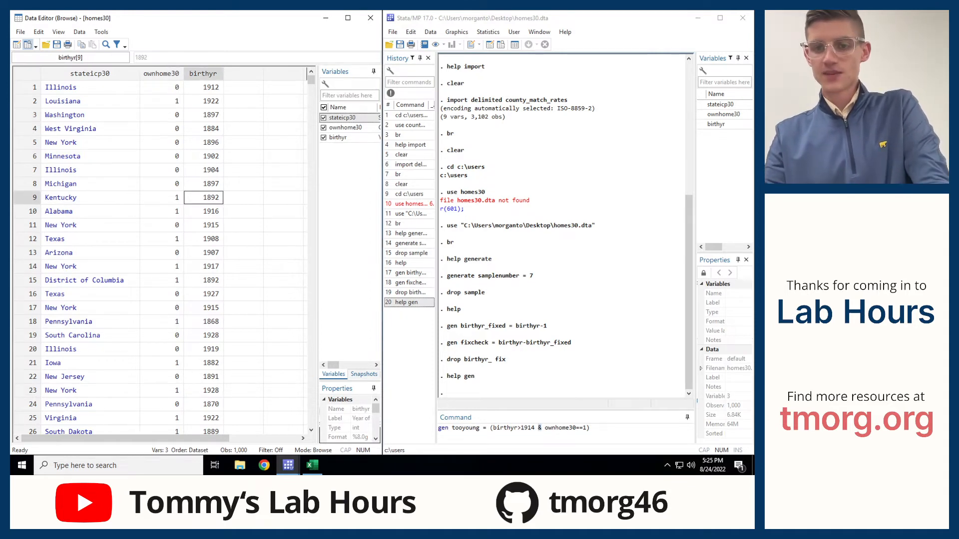
Review the gen tooyoung and ownhome30==1 parts of the drafted command against the Kentucky and Alabama ownhome30 values in observations 9 and 10
{"action": "left_click", "coordinate": [579, 428]}
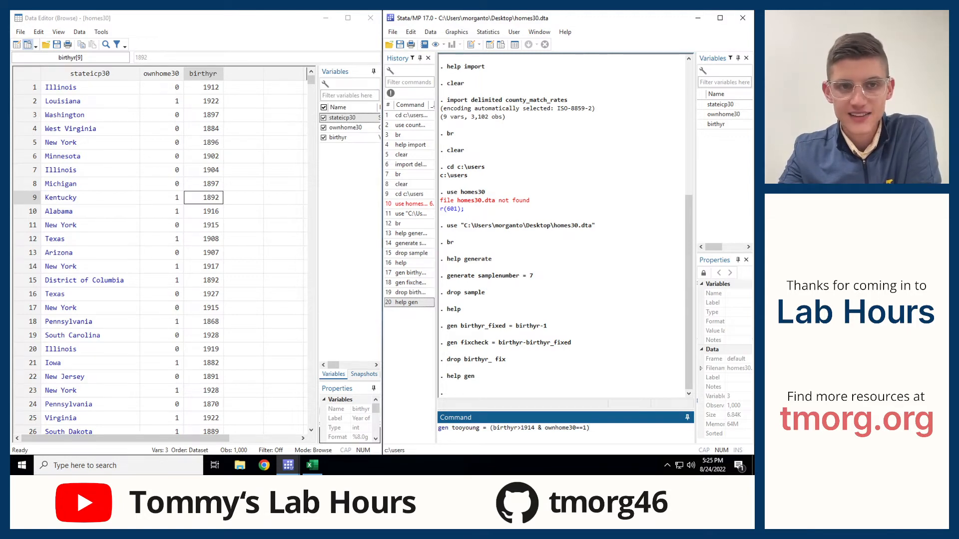
{"action": "left_click", "coordinate": [162, 212]}
{"action": "left_click", "coordinate": [161, 198]}
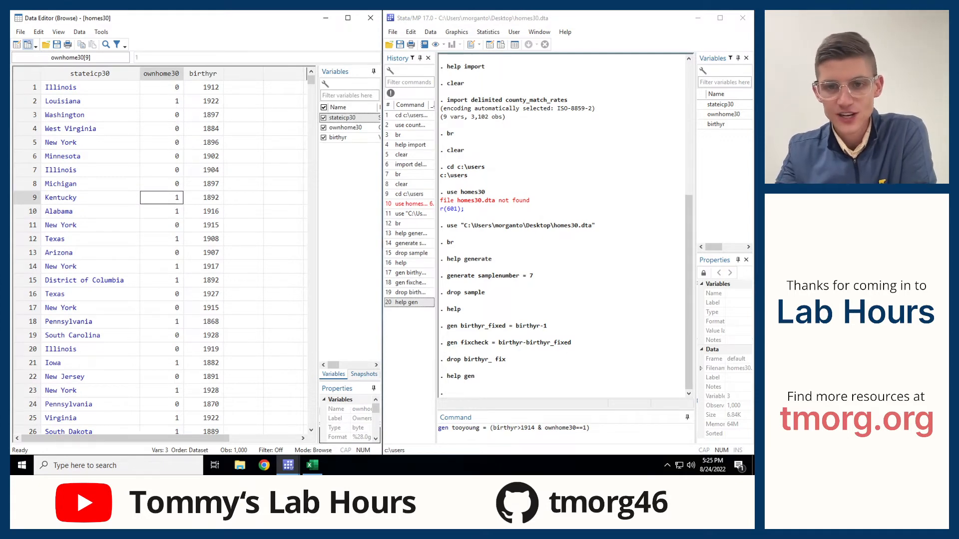
{"action": "left_click", "coordinate": [483, 428]}
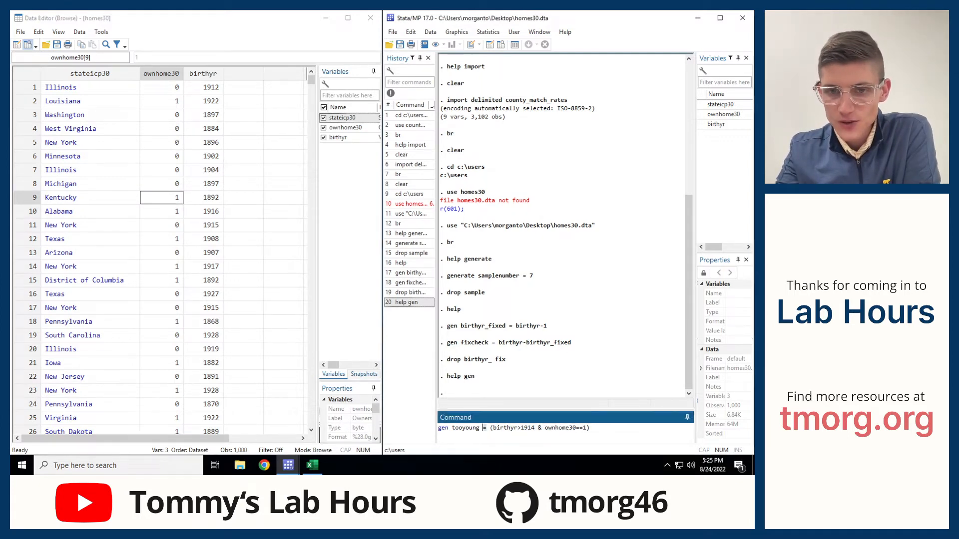
{"action": "left_click_drag", "start_coordinate": [480, 428], "coordinate": [438, 428]}
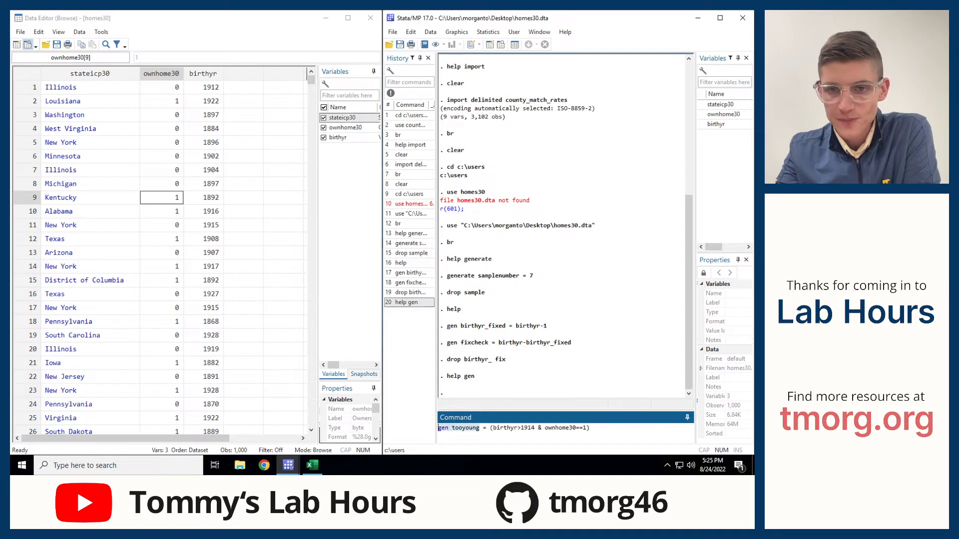
{"action": "left_click_drag", "start_coordinate": [544, 428], "coordinate": [583, 428]}
{"action": "left_click", "coordinate": [586, 428]}
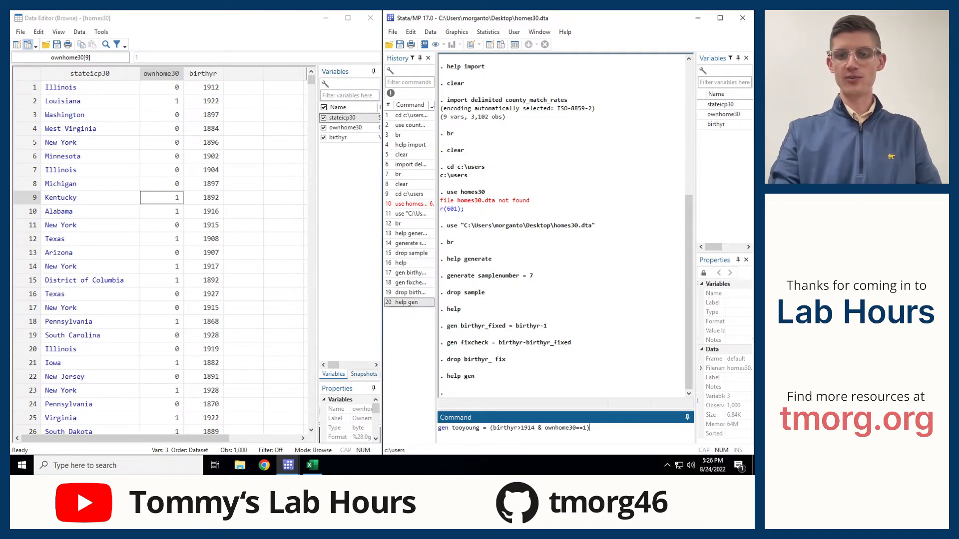
Check the replace syntax in the open generate help and put the help viewer away
{"action": "left_click", "coordinate": [288, 465]}
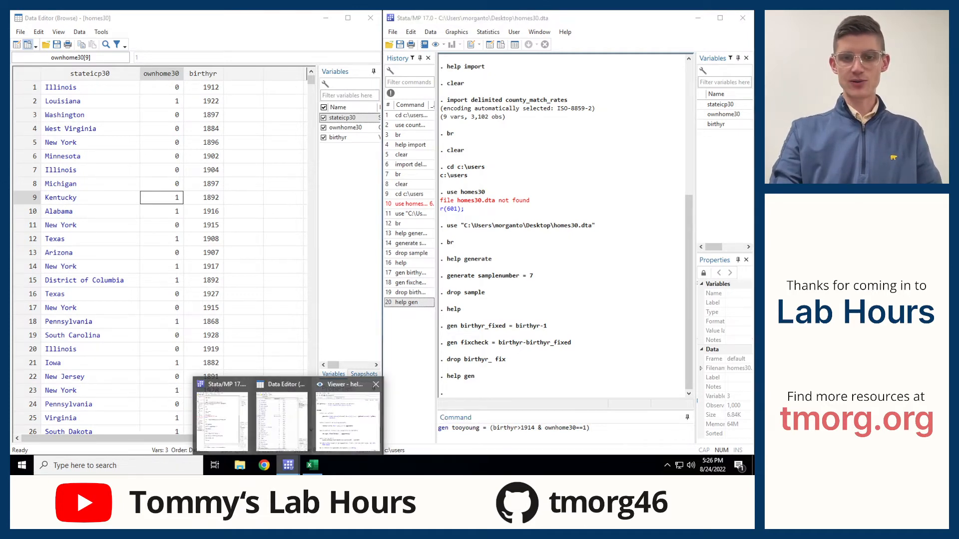
{"action": "left_click", "coordinate": [348, 417]}
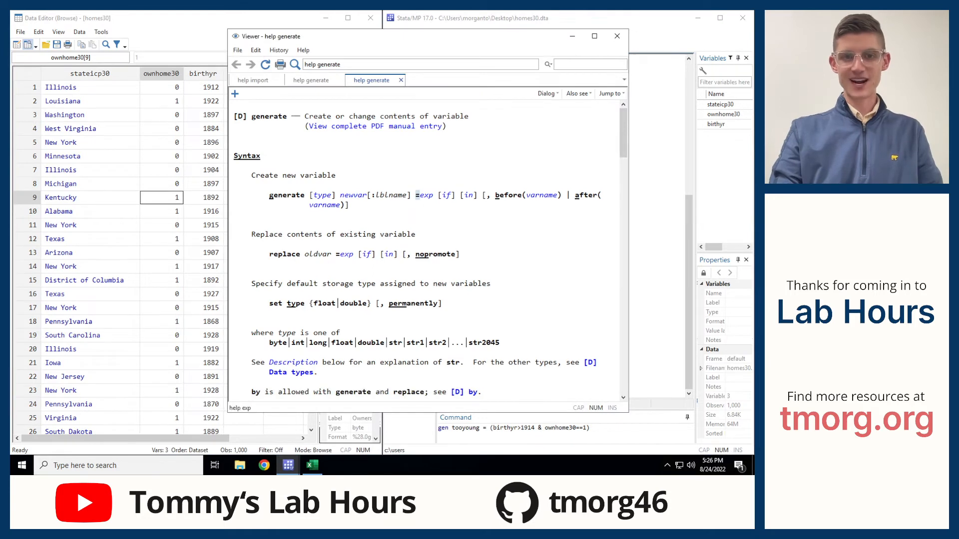
{"action": "left_click_drag", "start_coordinate": [265, 254], "coordinate": [300, 254]}
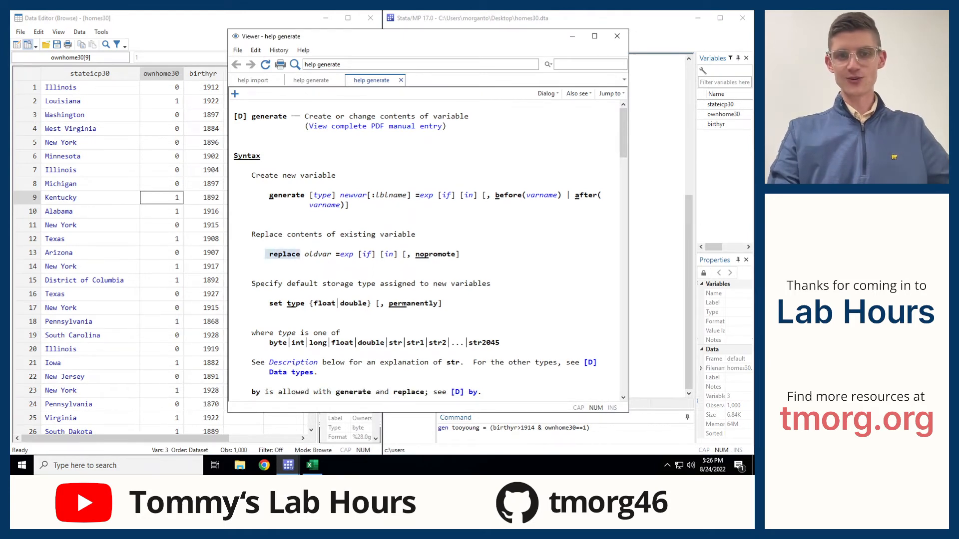
{"action": "left_click", "coordinate": [300, 255]}
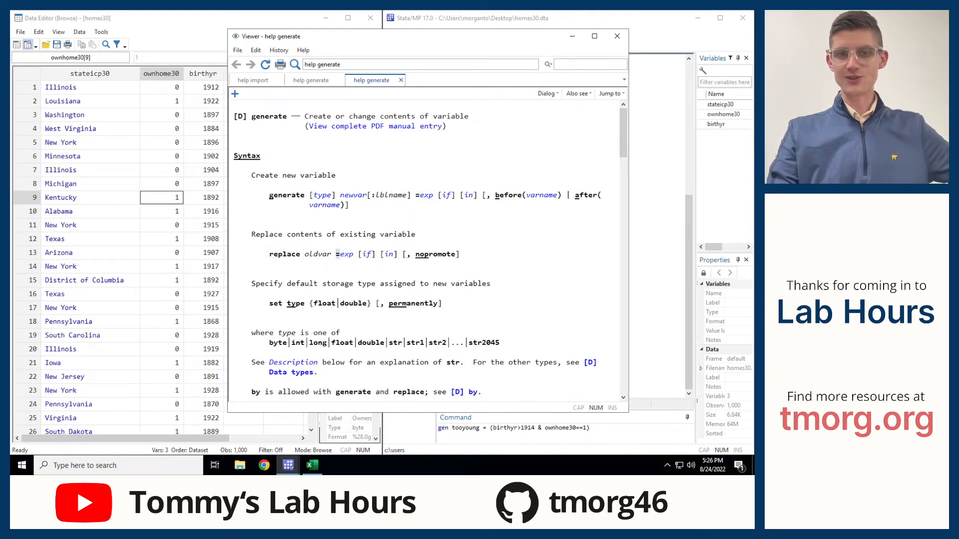
{"action": "left_click", "coordinate": [573, 36]}
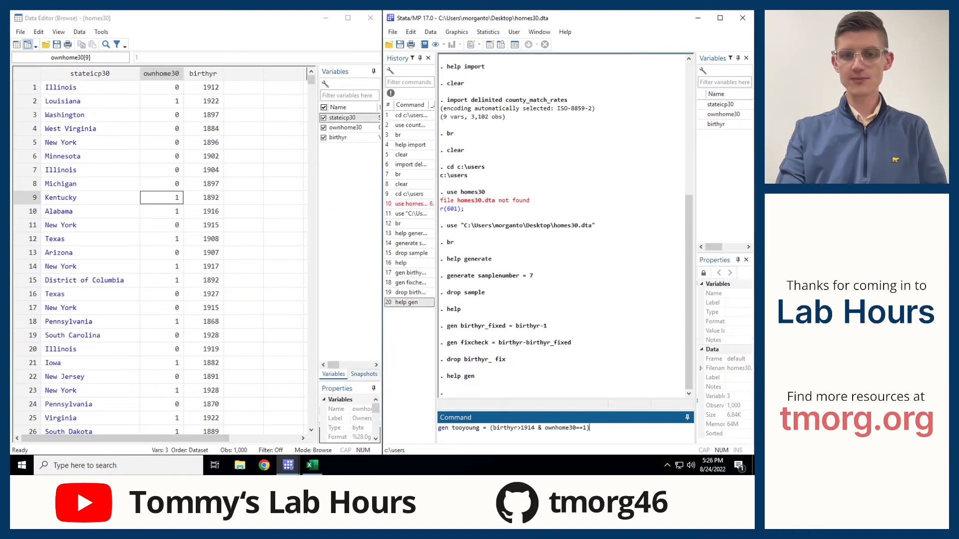
Run the drafted command gen tooyoung = (birthyr>1914 & ownhome30==1)
{"action": "left_click_drag", "start_coordinate": [484, 428], "coordinate": [438, 428]}
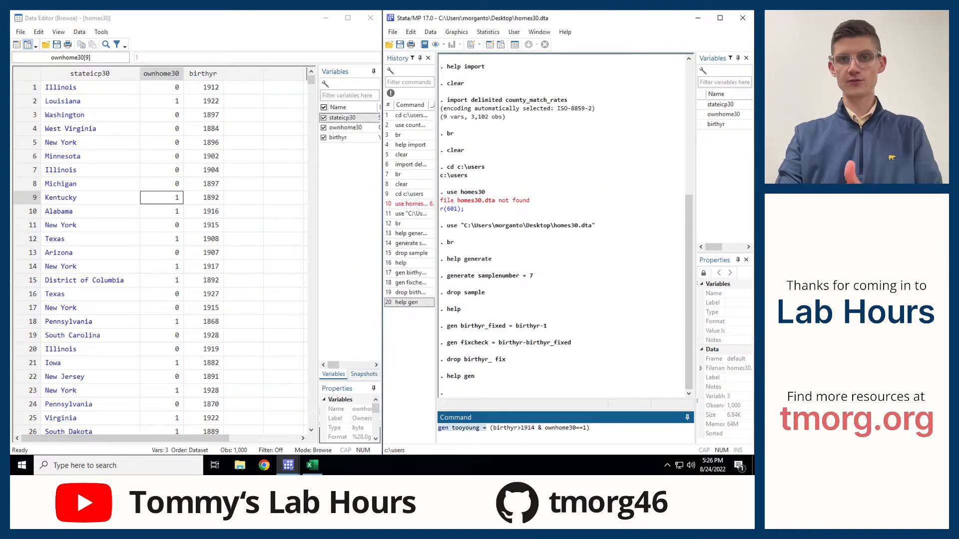
{"action": "left_click", "coordinate": [590, 428]}
{"action": "left_click_drag", "start_coordinate": [588, 428], "coordinate": [545, 428]}
{"action": "left_click", "coordinate": [590, 428]}
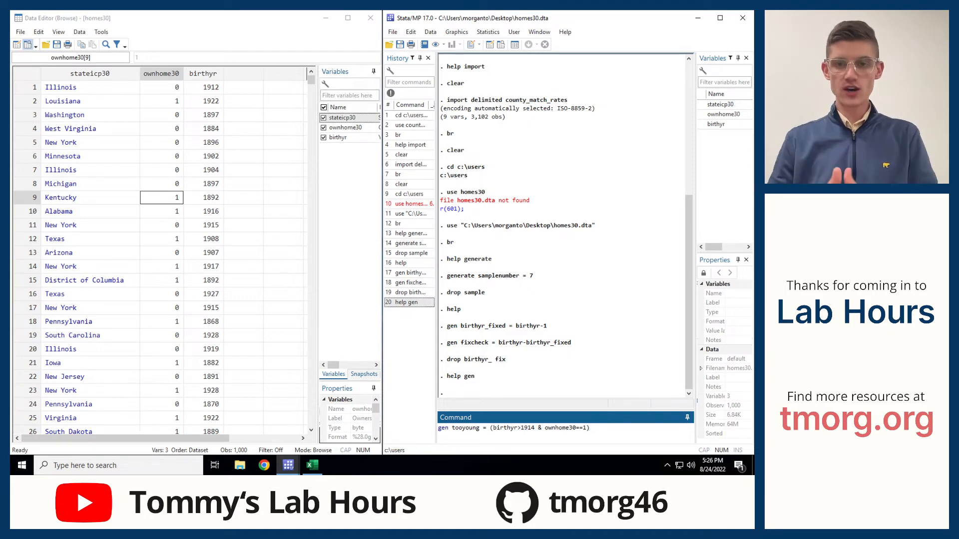
{"action": "key", "text": "Return"}
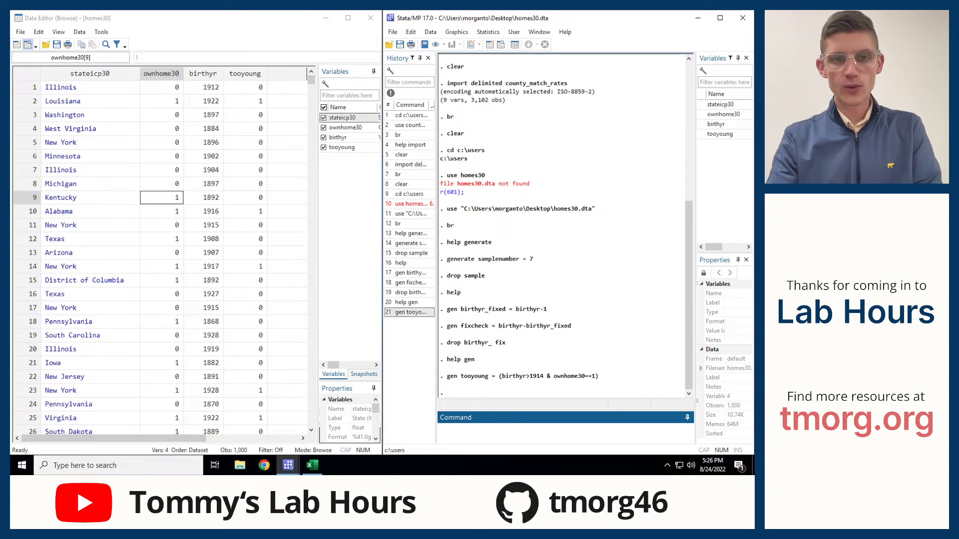
Check tooyoung against ownhome30 and birthyr for observations 2, 10 and 14 in the data browser
{"action": "left_click_drag", "start_coordinate": [246, 101], "coordinate": [167, 102]}
{"action": "left_click_drag", "start_coordinate": [245, 212], "coordinate": [167, 211]}
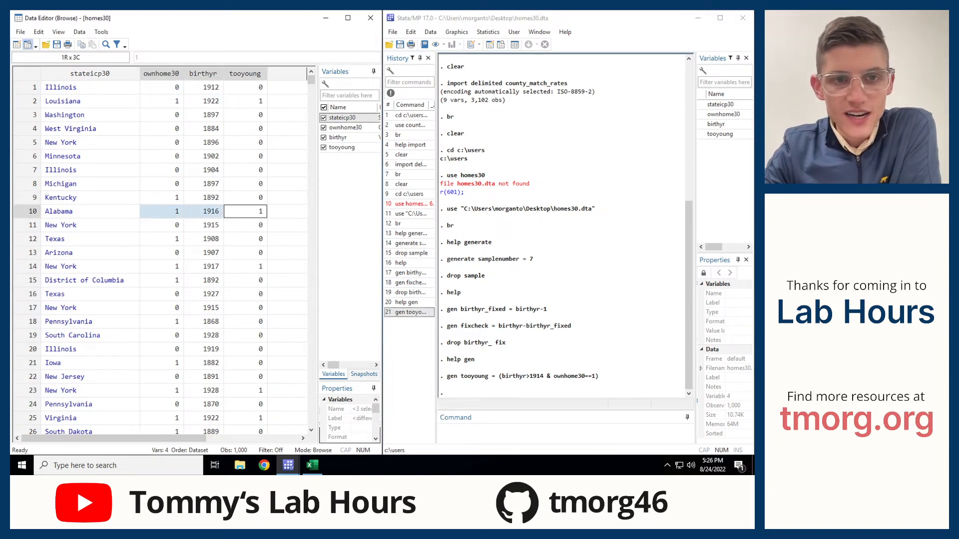
{"action": "left_click_drag", "start_coordinate": [246, 266], "coordinate": [167, 266]}
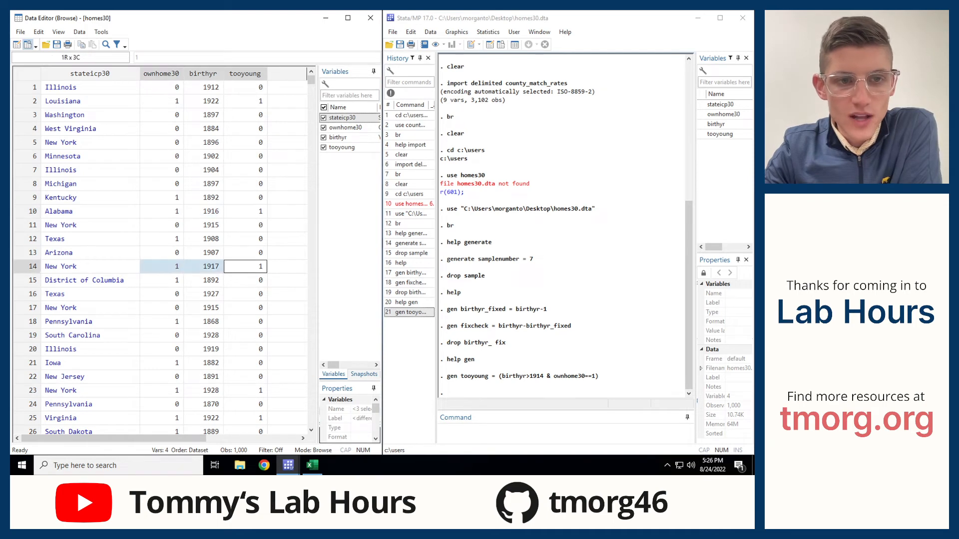
{"action": "left_click", "coordinate": [204, 239]}
{"action": "left_click", "coordinate": [167, 266]}
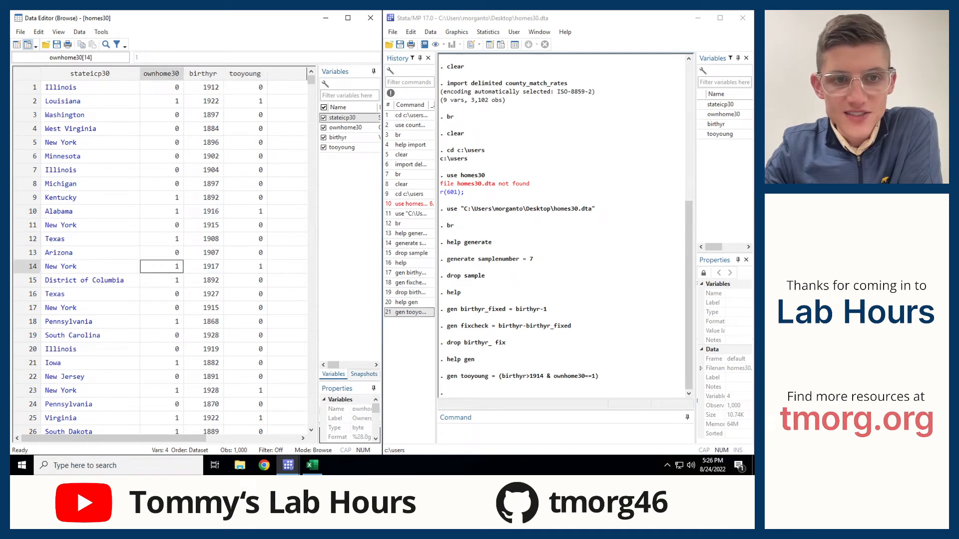
{"action": "left_click", "coordinate": [203, 266]}
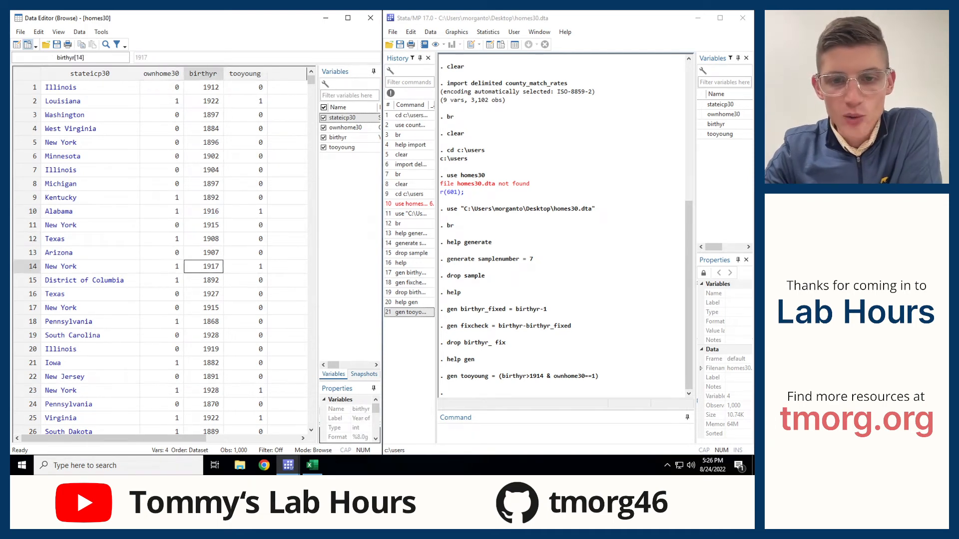
{"action": "left_click_drag", "start_coordinate": [245, 266], "coordinate": [167, 266]}
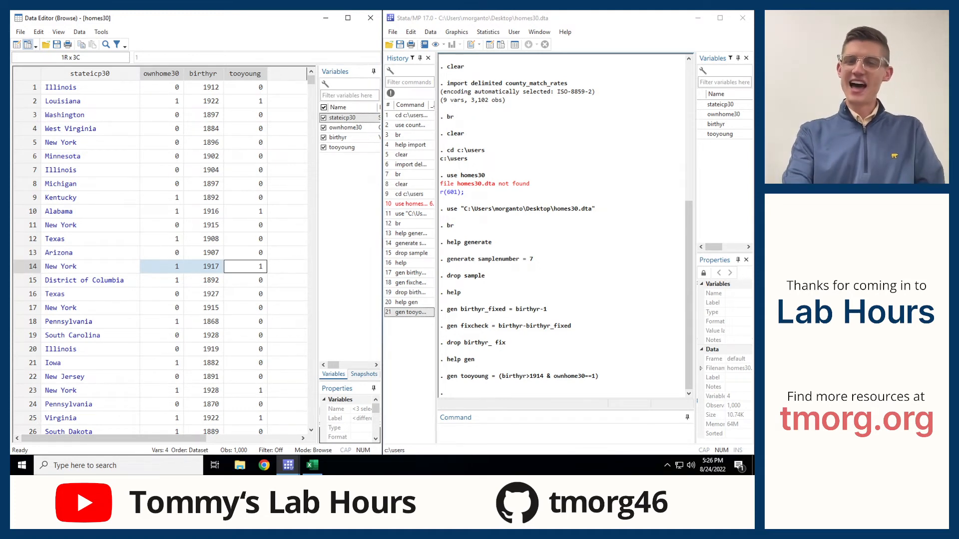
Compare the expressions in the executed generate commands: the constant, the birthyr calculations and the tooyoung logical condition
{"action": "left_click", "coordinate": [565, 432]}
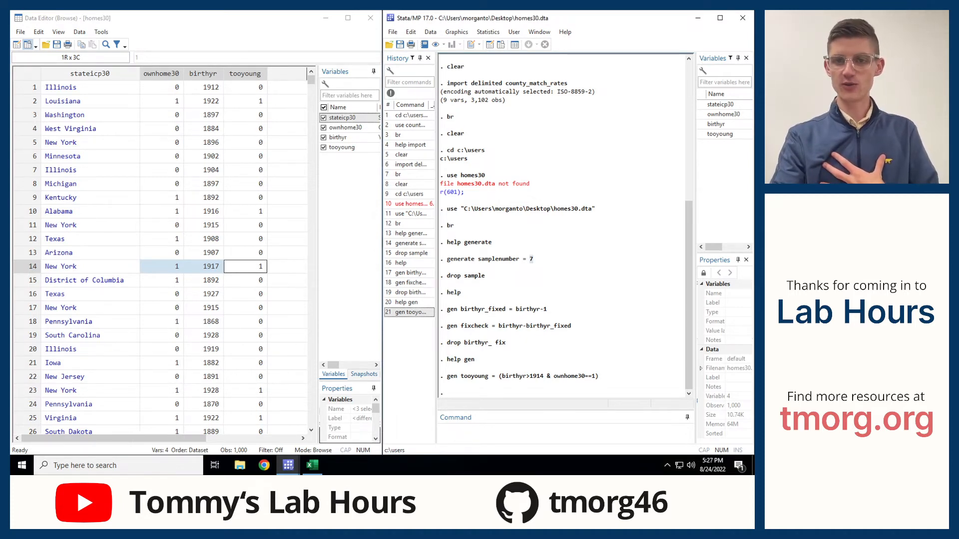
{"action": "left_click_drag", "start_coordinate": [515, 309], "coordinate": [498, 326]}
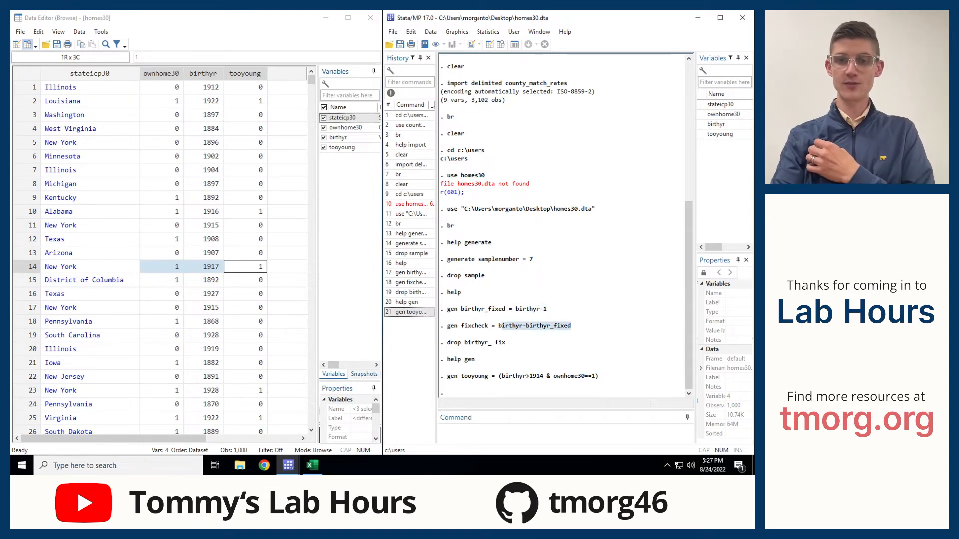
{"action": "left_click_drag", "start_coordinate": [598, 376], "coordinate": [498, 376]}
{"action": "left_click", "coordinate": [498, 377]}
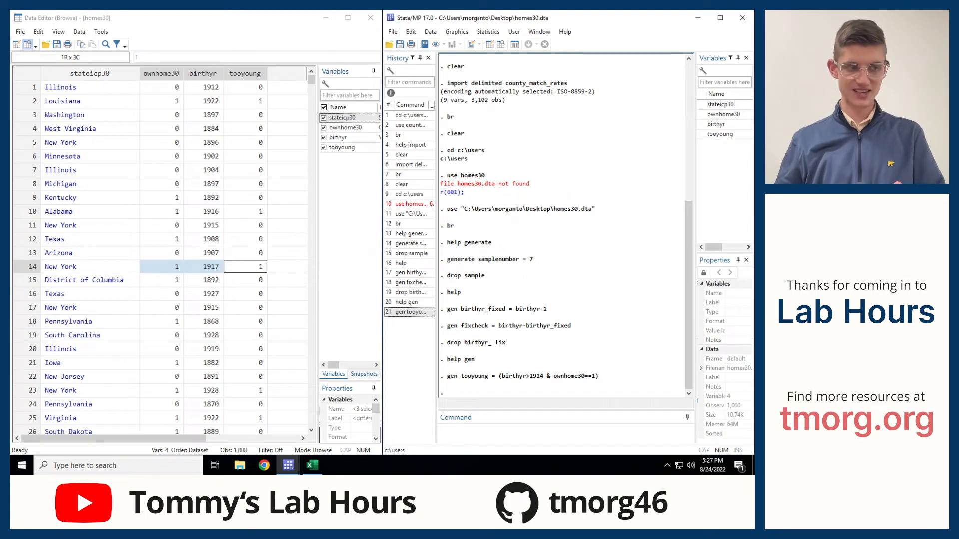
Compare the tooyoung values of observations 3 and 2 with the executed gen tooyoung command in the results
{"action": "left_click", "coordinate": [245, 115]}
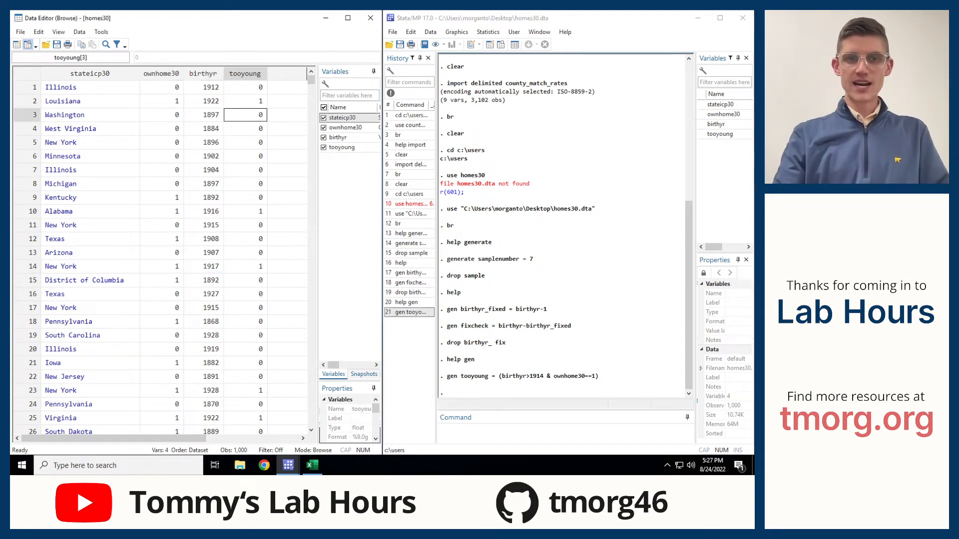
{"action": "left_click", "coordinate": [245, 101]}
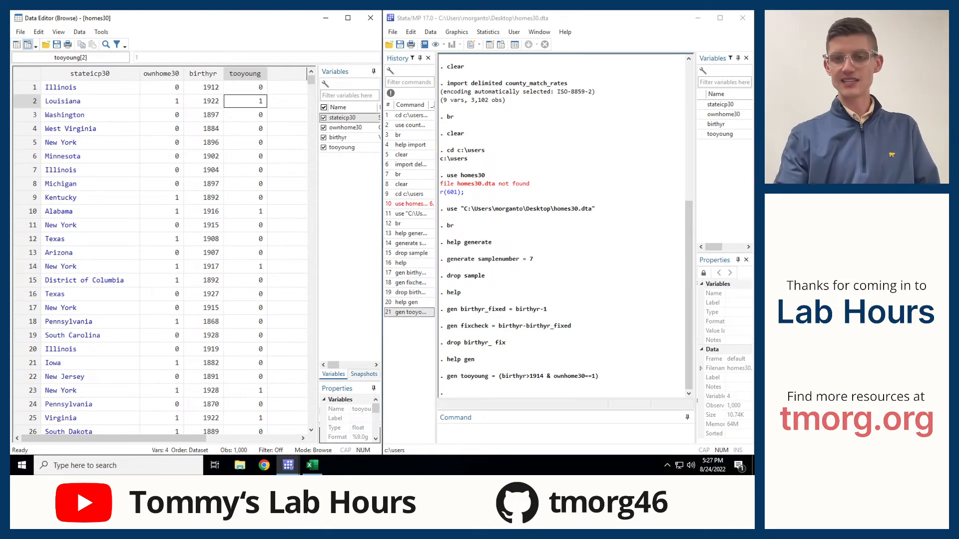
{"action": "left_click_drag", "start_coordinate": [599, 375], "coordinate": [443, 376]}
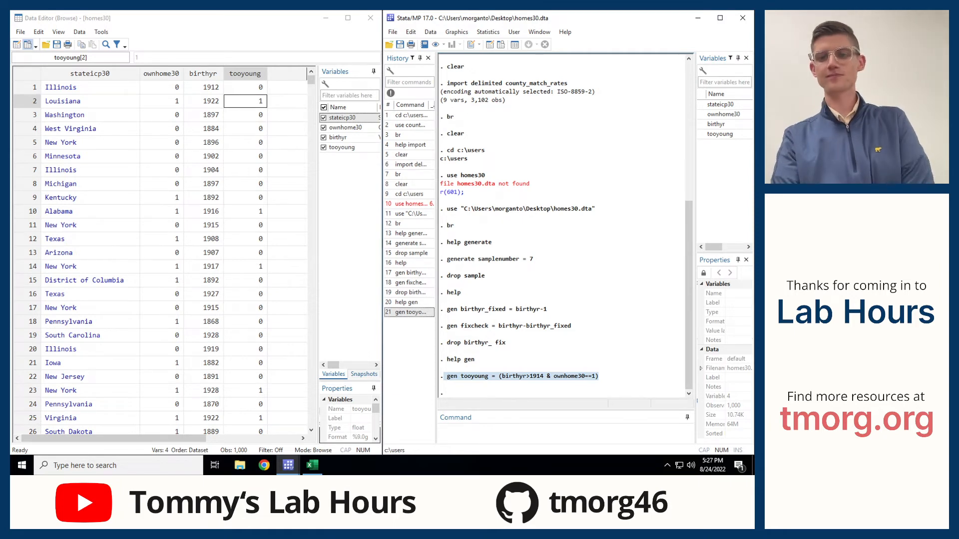
{"action": "left_click", "coordinate": [598, 377]}
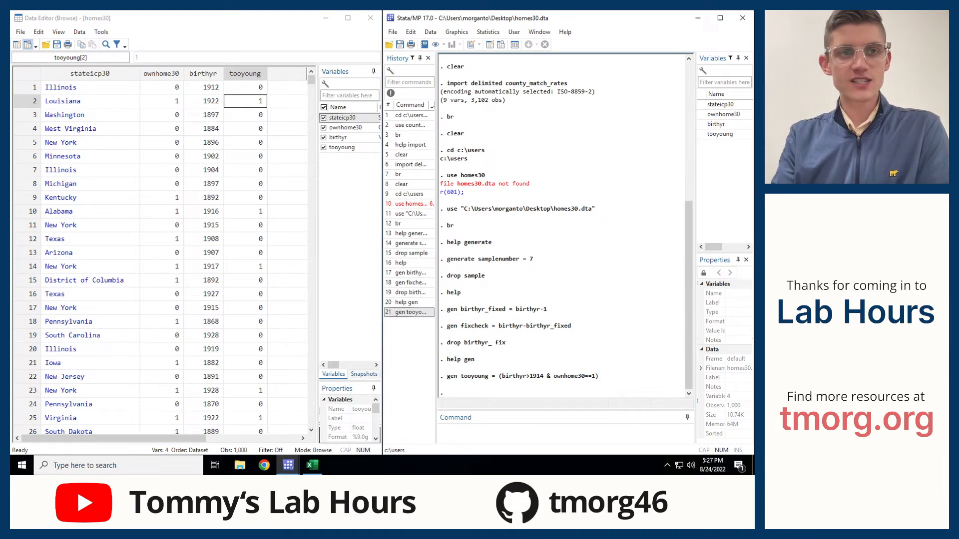
Compare the stateicp30 column with the ownhome30 column in the data browser, including both values of observation 6
{"action": "left_click", "coordinate": [90, 74]}
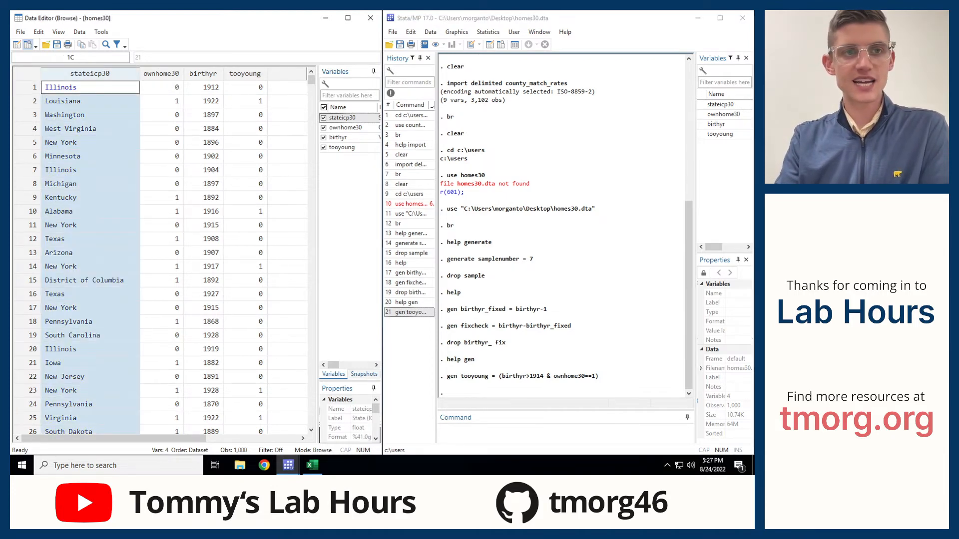
{"action": "left_click", "coordinate": [161, 74]}
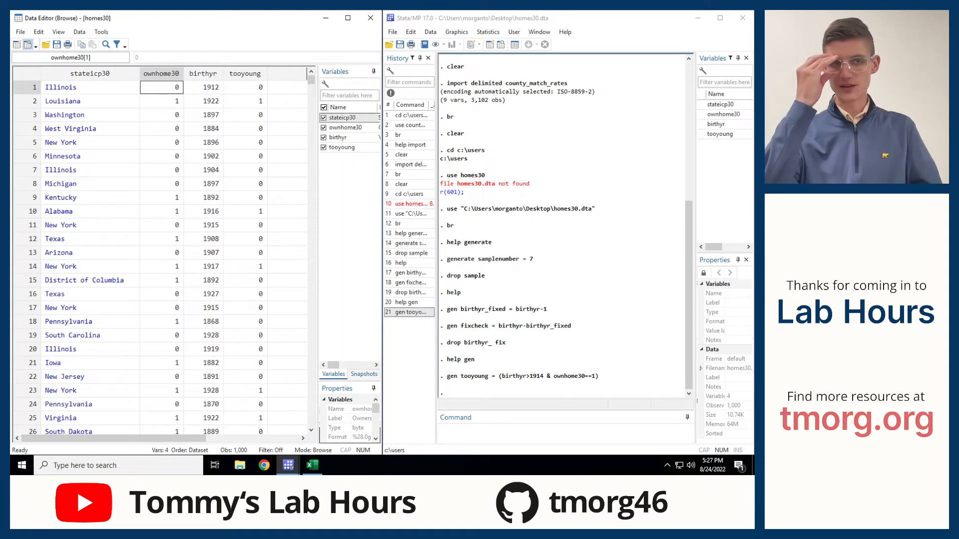
{"action": "left_click", "coordinate": [90, 74]}
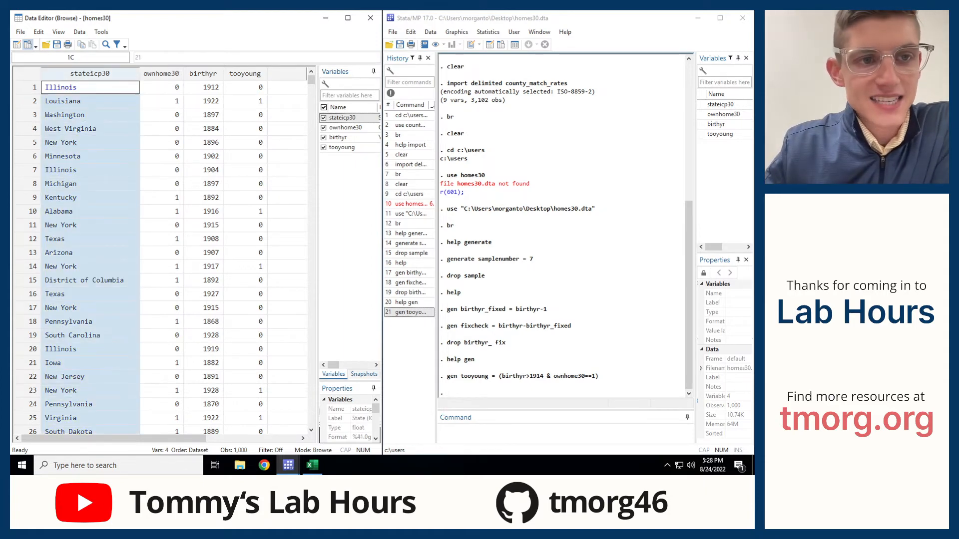
{"action": "left_click", "coordinate": [90, 156]}
{"action": "left_click", "coordinate": [161, 157]}
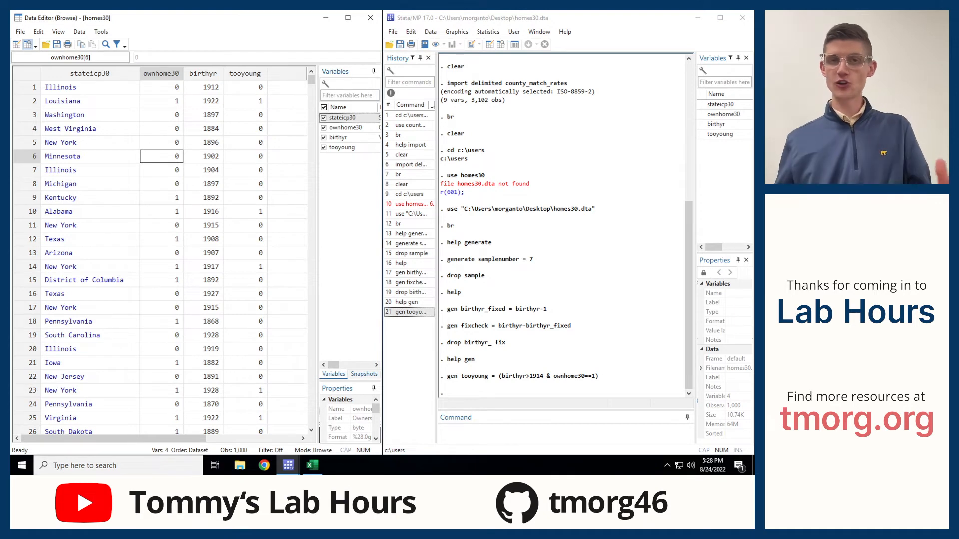
Examine the stateicp30 values from observation 2 down to observation 20 in the data browser
{"action": "left_click", "coordinate": [90, 102]}
{"action": "left_click", "coordinate": [90, 143]}
{"action": "left_click", "coordinate": [89, 184]}
{"action": "left_click", "coordinate": [90, 225]}
{"action": "key", "text": "Down"}
{"action": "key", "text": "Down"}
{"action": "key", "text": "Down"}
{"action": "key", "text": "Down"}
{"action": "key", "text": "Down"}
{"action": "key", "text": "Down"}
{"action": "key", "text": "Down"}
{"action": "key", "text": "Down"}
{"action": "key", "text": "Down"}
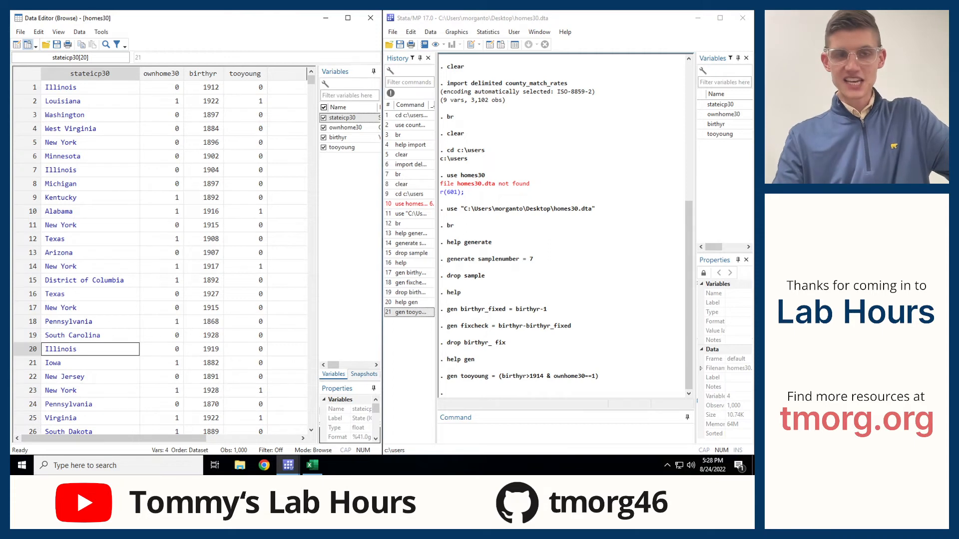
Check the ownhome30 value of observation 2 and the birthyr values of observations 1 to 3
{"action": "left_click", "coordinate": [162, 101]}
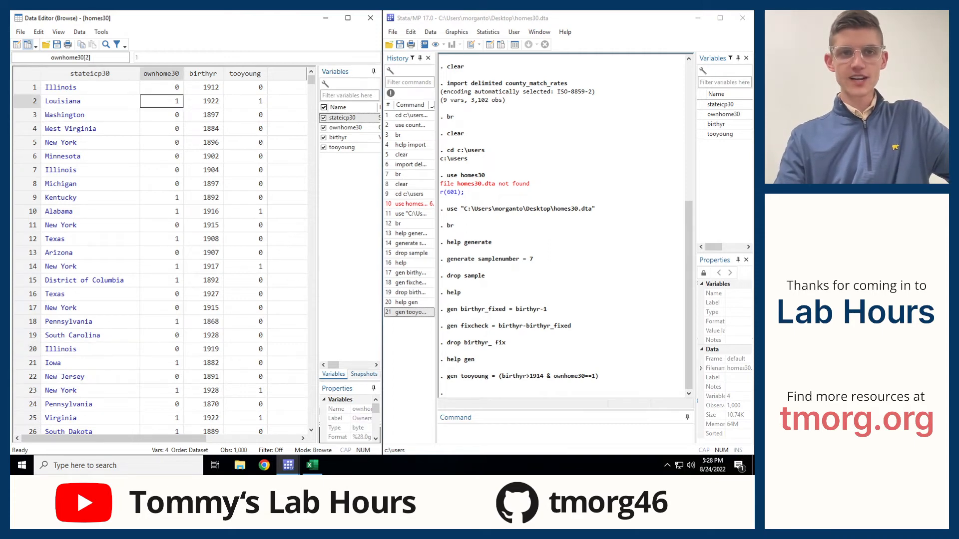
{"action": "left_click", "coordinate": [204, 101]}
{"action": "key", "text": "Up"}
{"action": "key", "text": "Down"}
{"action": "key", "text": "Down"}
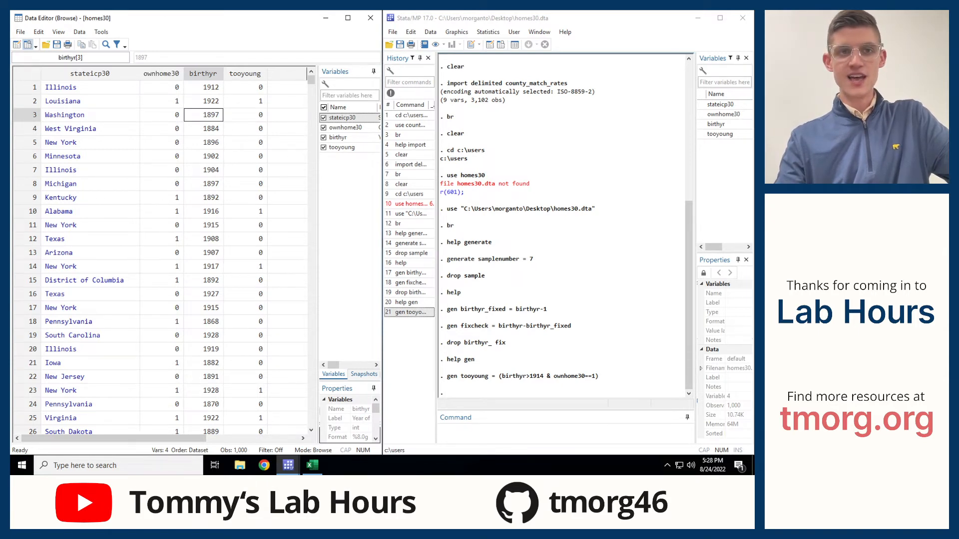
Examine the birthyr values from observation 1 down to observation 17 in the data browser
{"action": "left_click", "coordinate": [204, 87]}
{"action": "key", "text": "Down"}
{"action": "key", "text": "Down"}
{"action": "key", "text": "Down"}
{"action": "key", "text": "Down"}
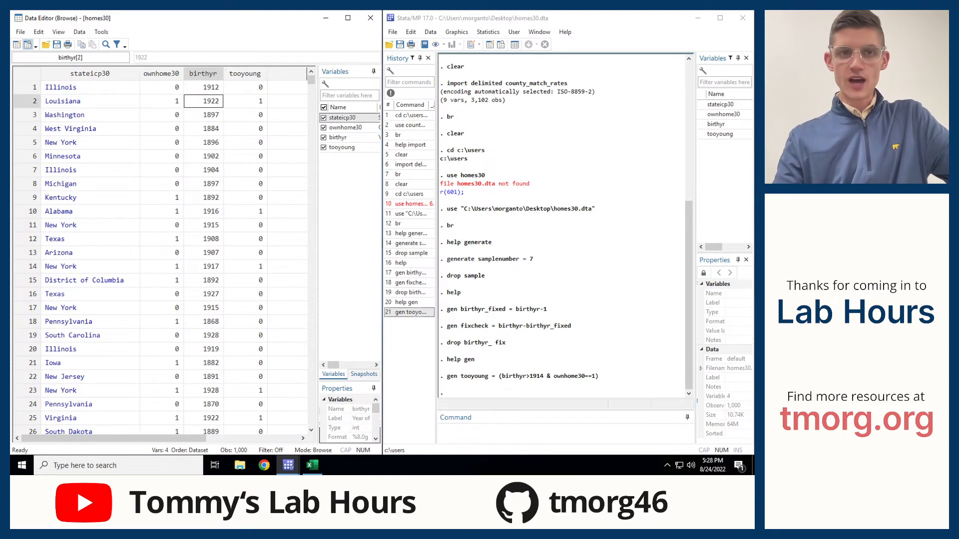
{"action": "key", "text": "Down"}
{"action": "key", "text": "Down"}
{"action": "key", "text": "Down"}
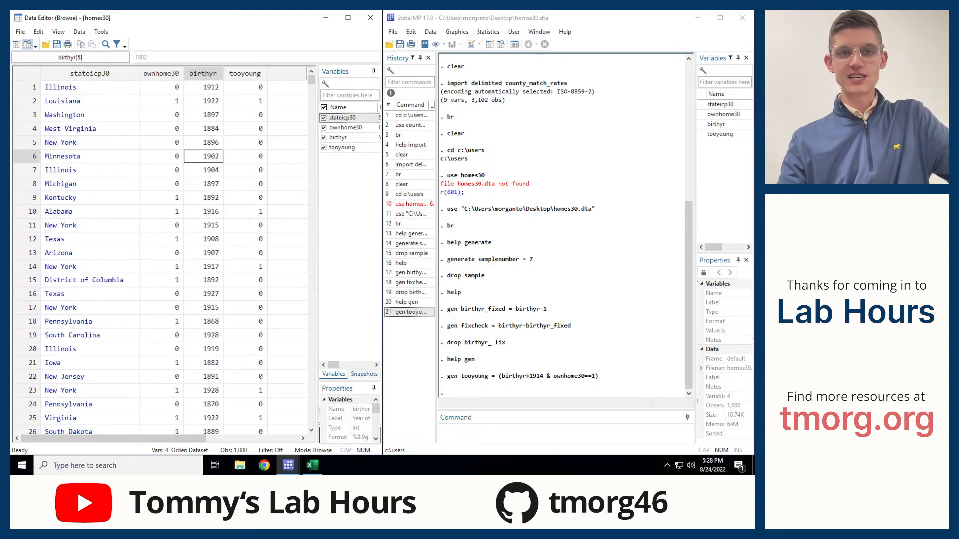
{"action": "key", "text": "Down"}
{"action": "key", "text": "Down"}
{"action": "key", "text": "Down"}
{"action": "key", "text": "Down"}
{"action": "key", "text": "Down"}
{"action": "key", "text": "Down"}
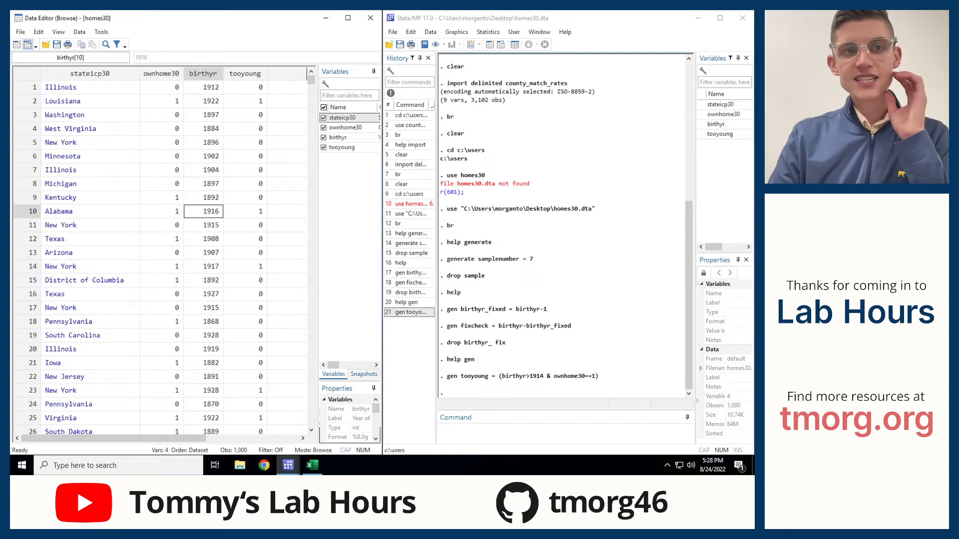
{"action": "key", "text": "Down"}
{"action": "key", "text": "Down"}
{"action": "key", "text": "Down"}
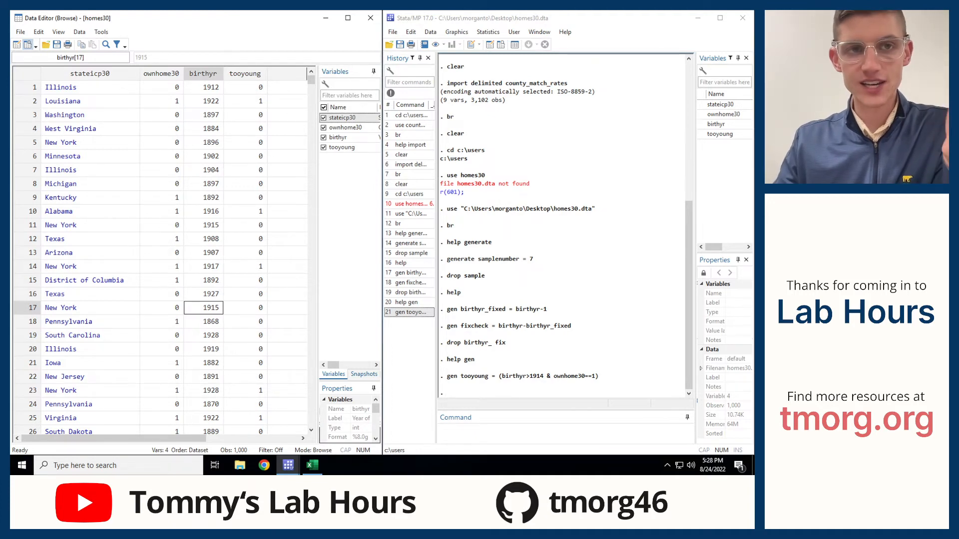
{"action": "key", "text": "Up"}
{"action": "key", "text": "Up"}
{"action": "key", "text": "Up"}
{"action": "key", "text": "Up"}
{"action": "key", "text": "Up"}
{"action": "key", "text": "Up"}
{"action": "key", "text": "Up"}
Examine the tooyoung values from observation 1 down to observation 11 in the data browser
{"action": "left_click", "coordinate": [245, 88]}
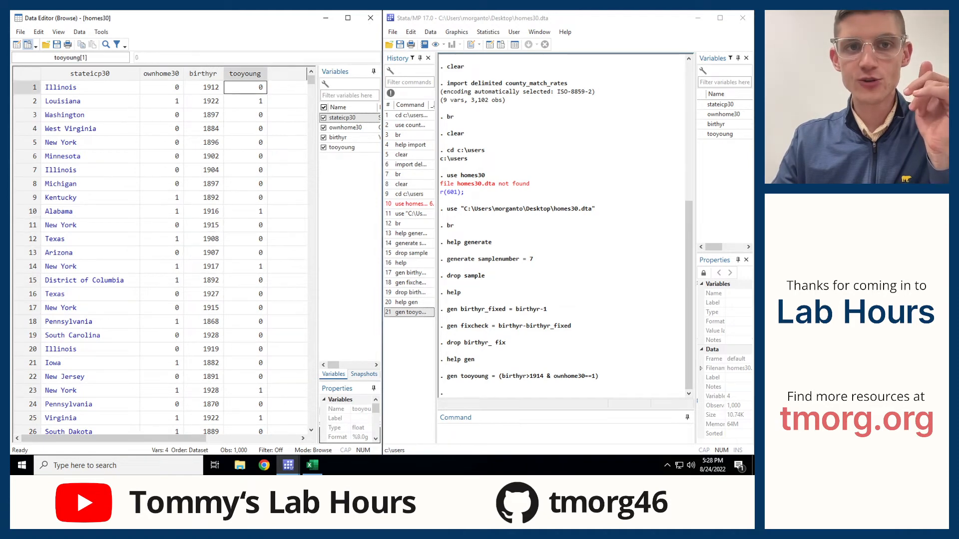
{"action": "key", "text": "Down"}
{"action": "key", "text": "Down"}
{"action": "key", "text": "Down"}
{"action": "key", "text": "Down"}
{"action": "key", "text": "Down"}
{"action": "key", "text": "Down"}
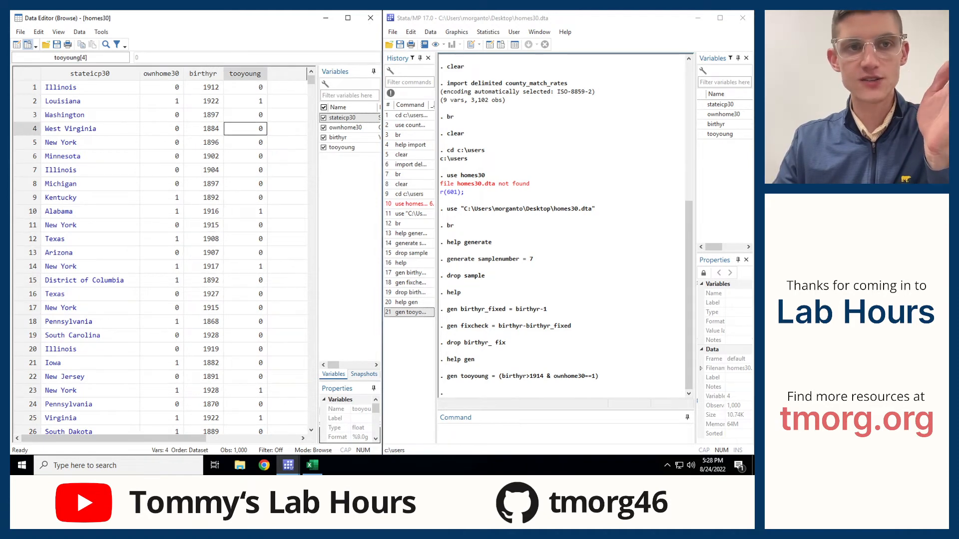
{"action": "key", "text": "Down"}
{"action": "key", "text": "Down"}
{"action": "key", "text": "Down"}
{"action": "key", "text": "Down"}
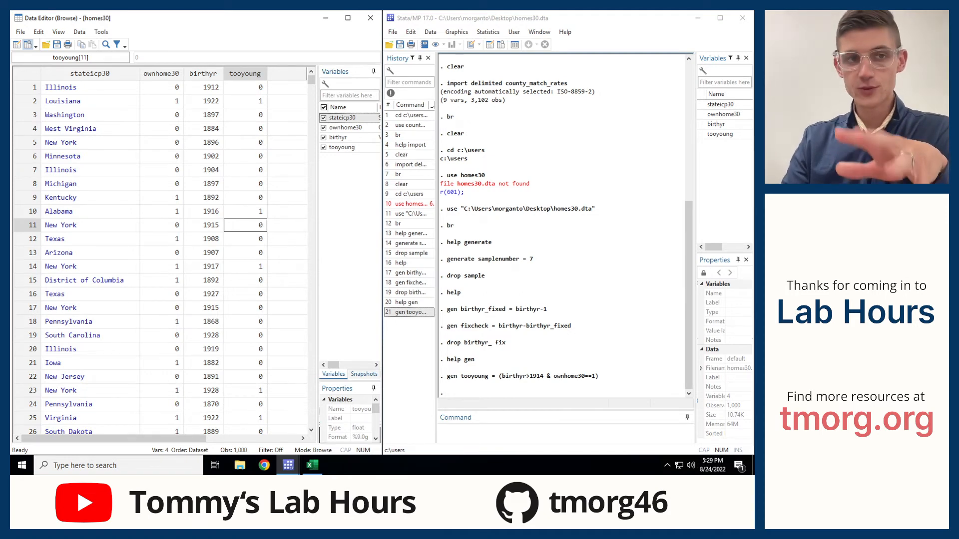
Check the numeric codes behind the stateicp30 labels of observations 1 and 2 in the data browser
{"action": "left_click", "coordinate": [90, 87]}
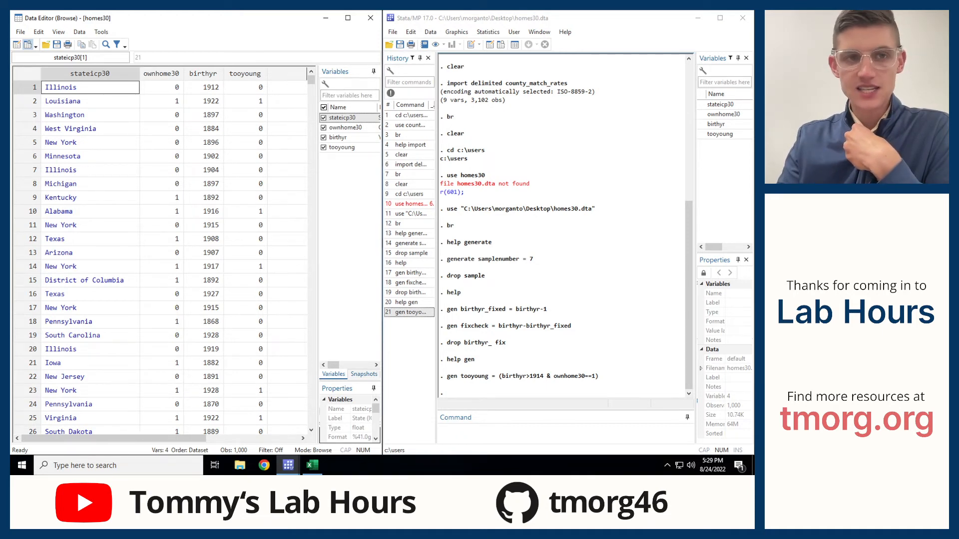
{"action": "left_click", "coordinate": [90, 102]}
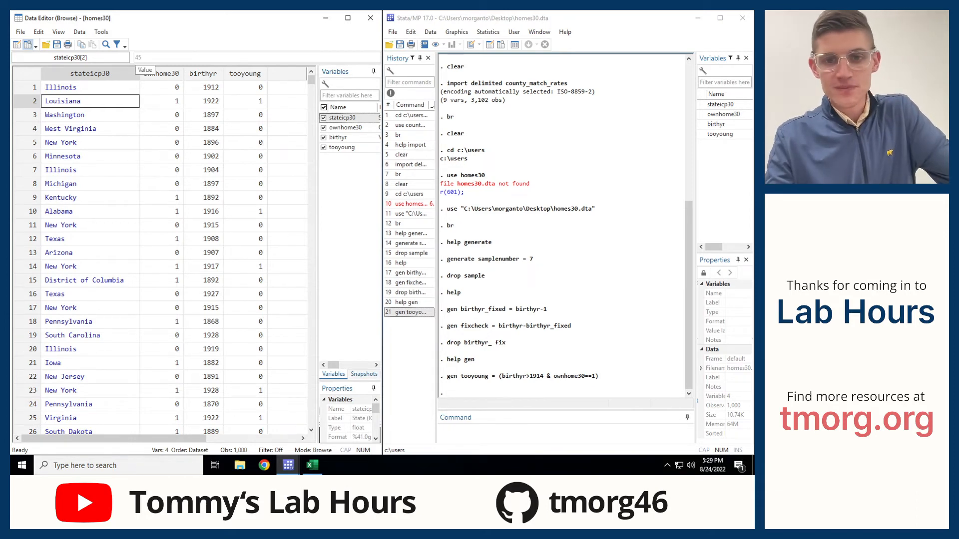
{"action": "left_click", "coordinate": [519, 431]}
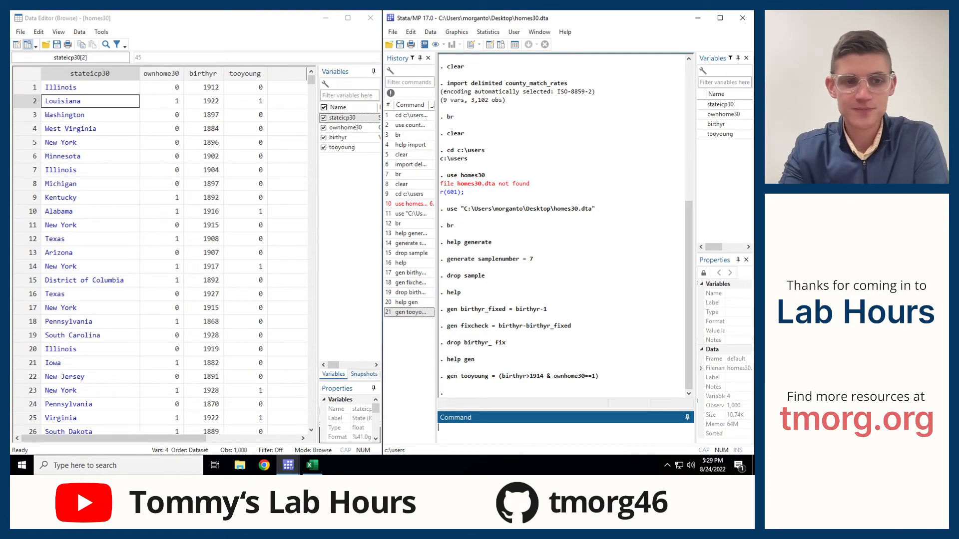
{"action": "key", "text": "alt+Tab"}
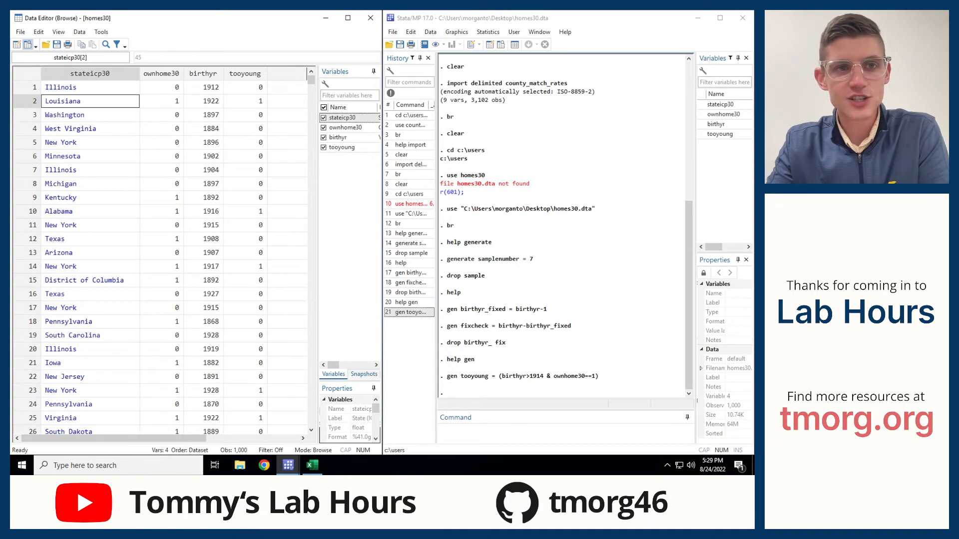
{"action": "left_click", "coordinate": [90, 87]}
{"action": "left_click", "coordinate": [90, 101]}
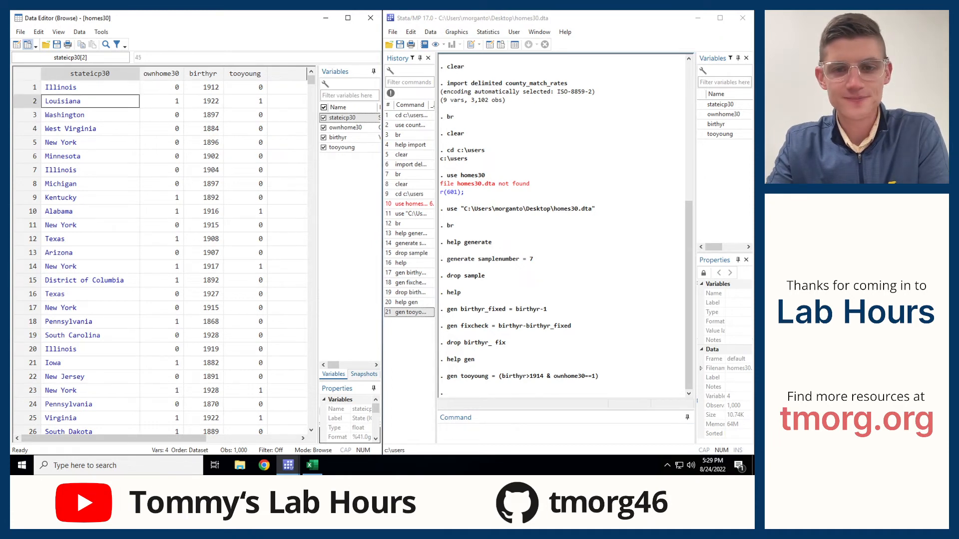
Run the command replace stateicp30 = 21 in 2 and check the stateicp30 value of observation 2 in the data browser
{"action": "key", "text": "alt+Tab"}
{"action": "type", "text": "replac"}
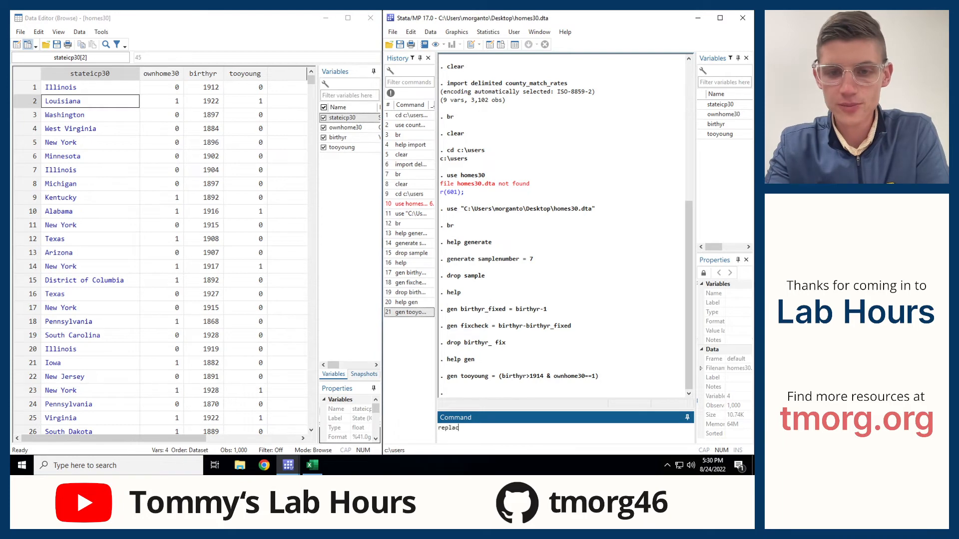
{"action": "type", "text": "e stateicp30 ="}
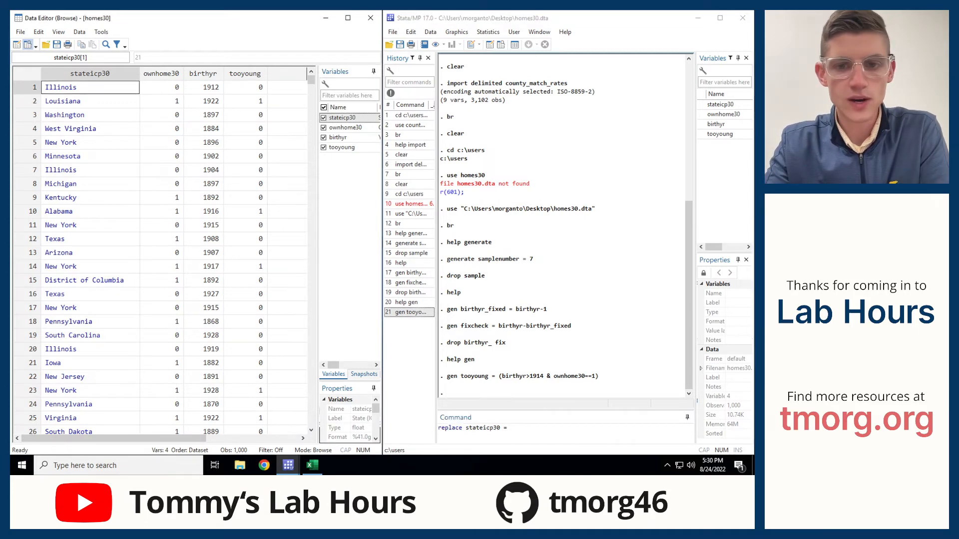
{"action": "left_click", "coordinate": [529, 428]}
{"action": "type", "text": "21 in 2"}
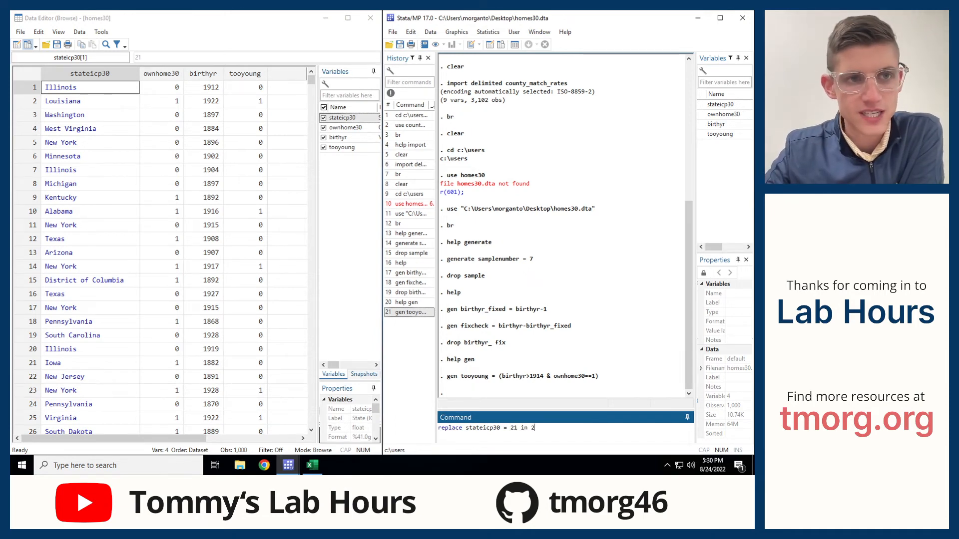
{"action": "left_click", "coordinate": [33, 101]}
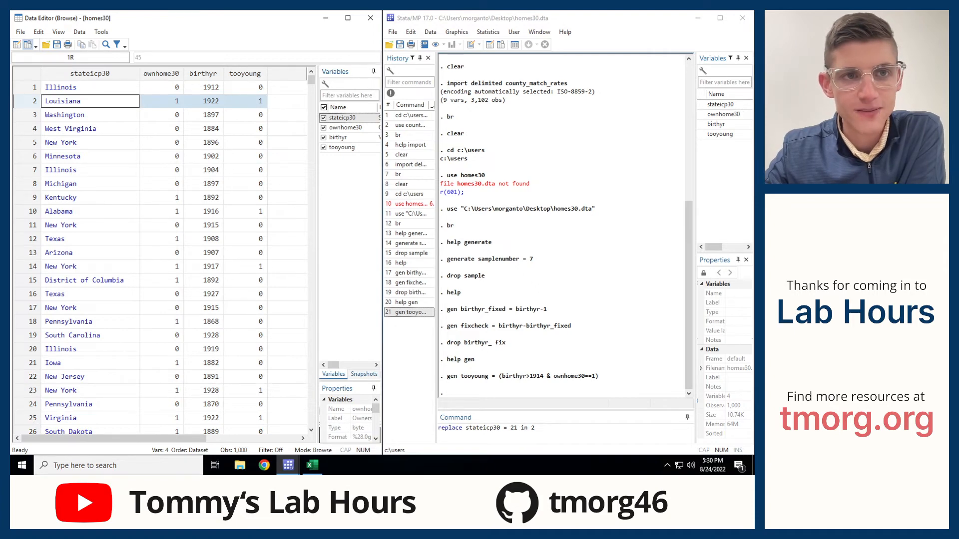
{"action": "left_click", "coordinate": [89, 88]}
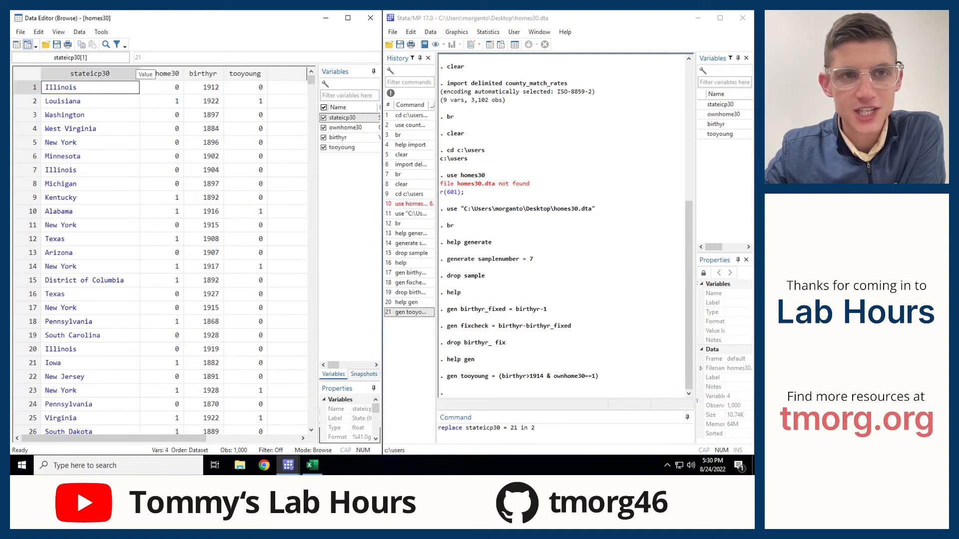
{"action": "left_click", "coordinate": [535, 428]}
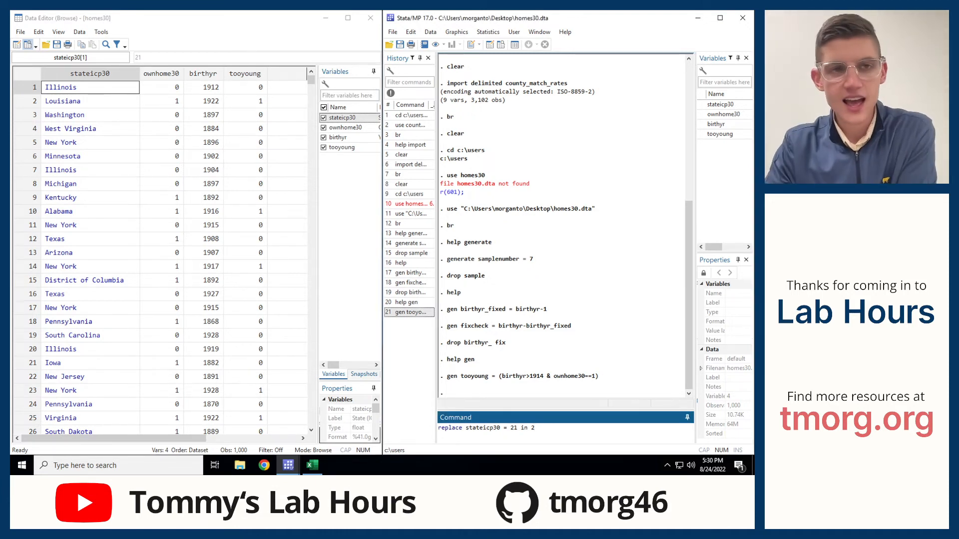
{"action": "key", "text": "Return"}
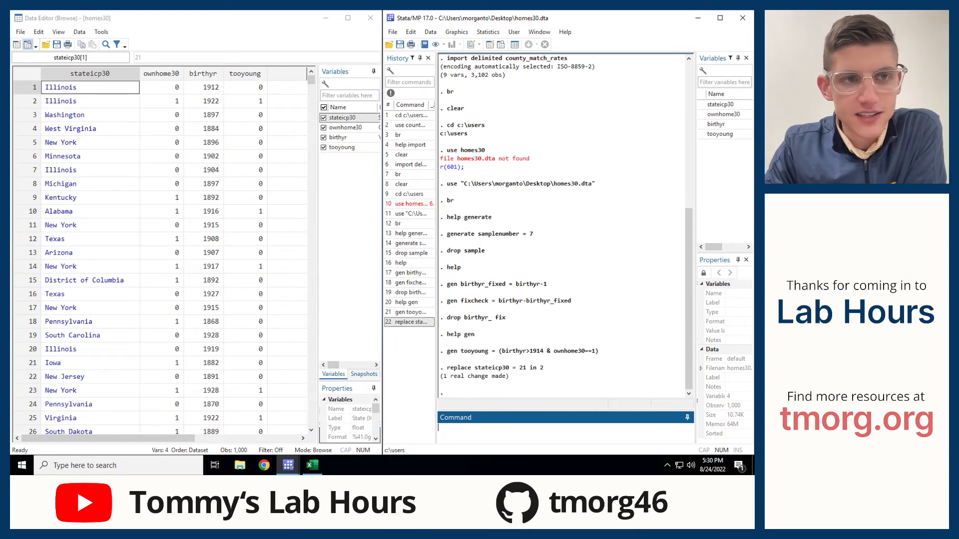
{"action": "left_click", "coordinate": [90, 101]}
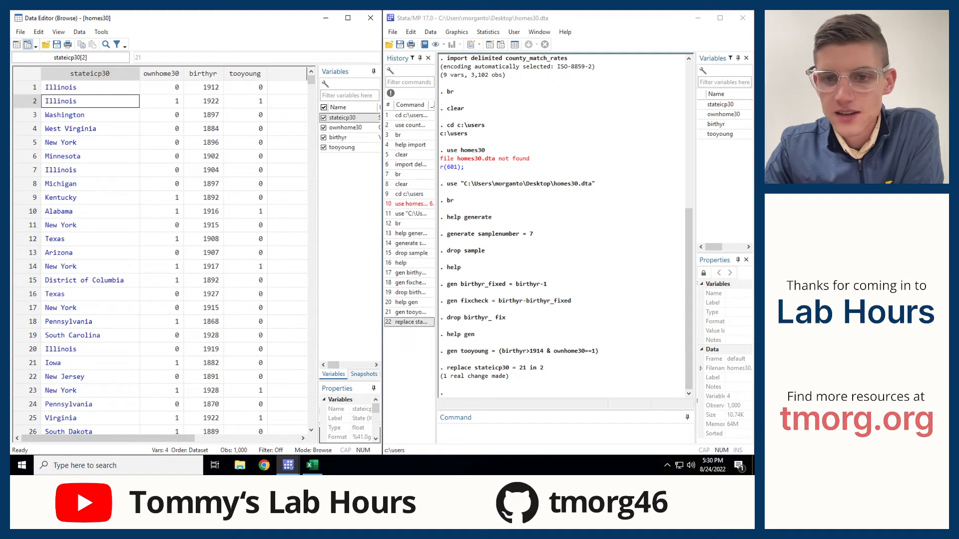
Raise stateicp30 by 1 in all observations with the command replace stateicp30 = stateicp30+1
{"action": "left_click", "coordinate": [565, 431]}
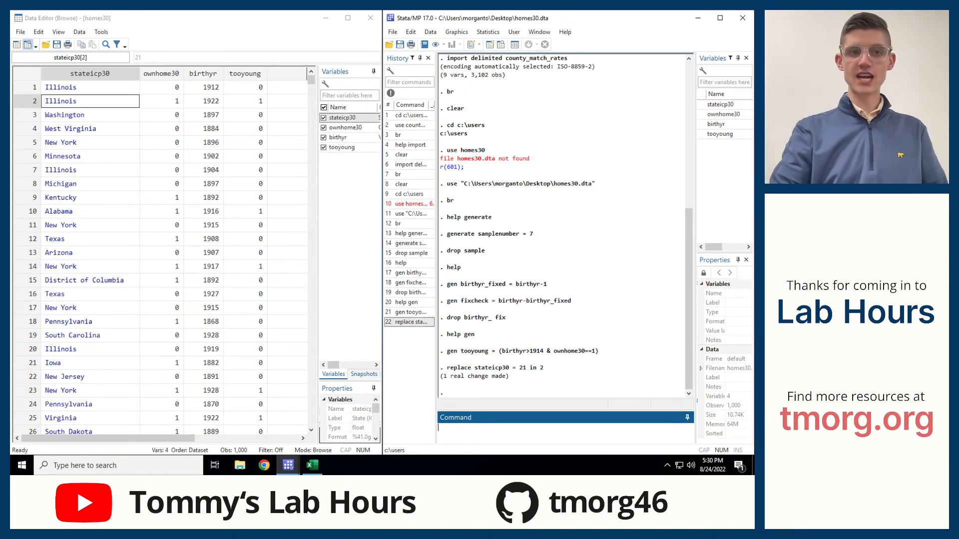
{"action": "key", "text": "alt+Tab"}
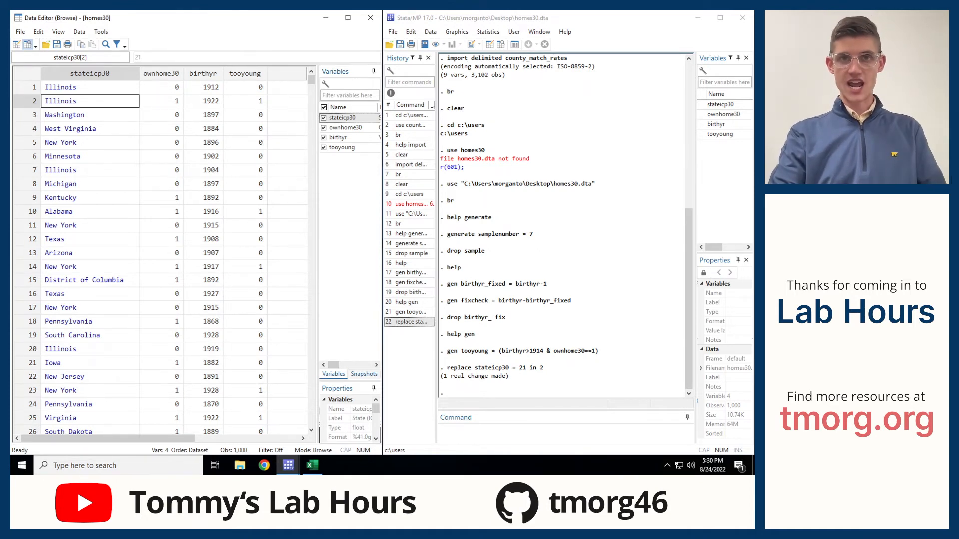
{"action": "key", "text": "alt+Tab"}
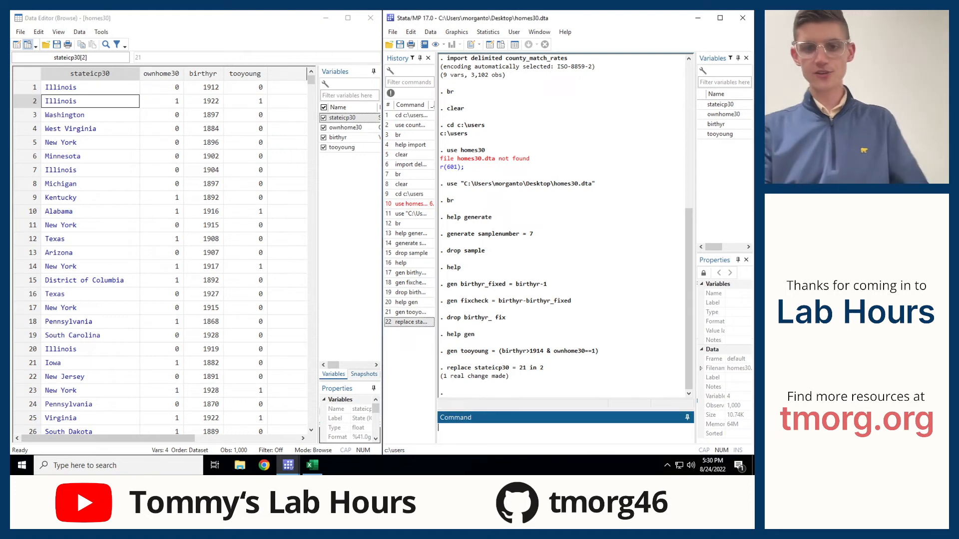
{"action": "type", "text": "replace s"}
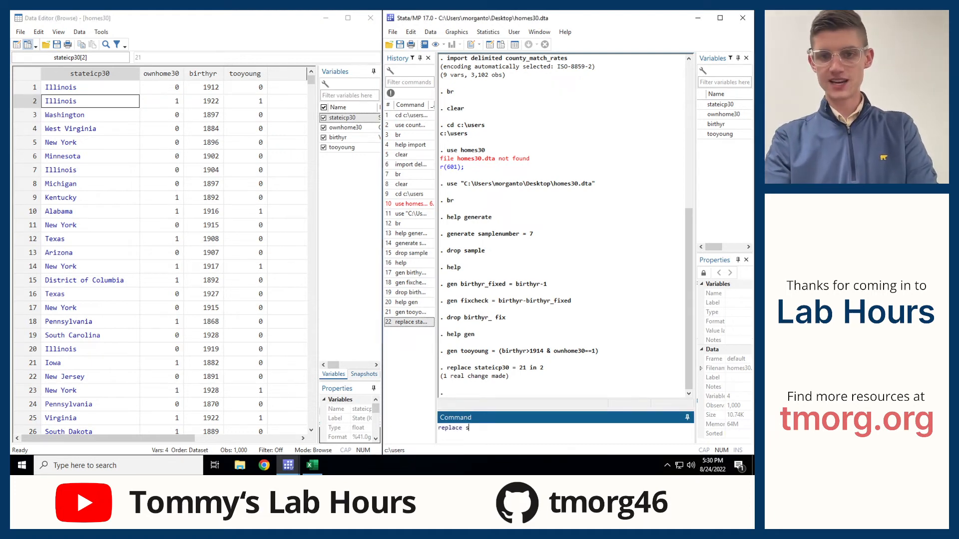
{"action": "type", "text": "tateicp30 = stateic"}
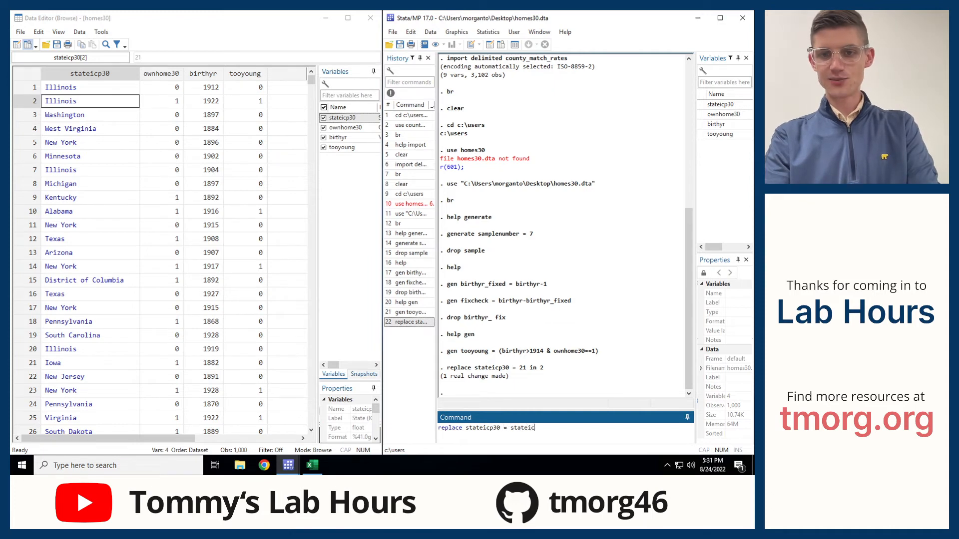
{"action": "type", "text": "p30+1"}
{"action": "double_click", "coordinate": [461, 427]}
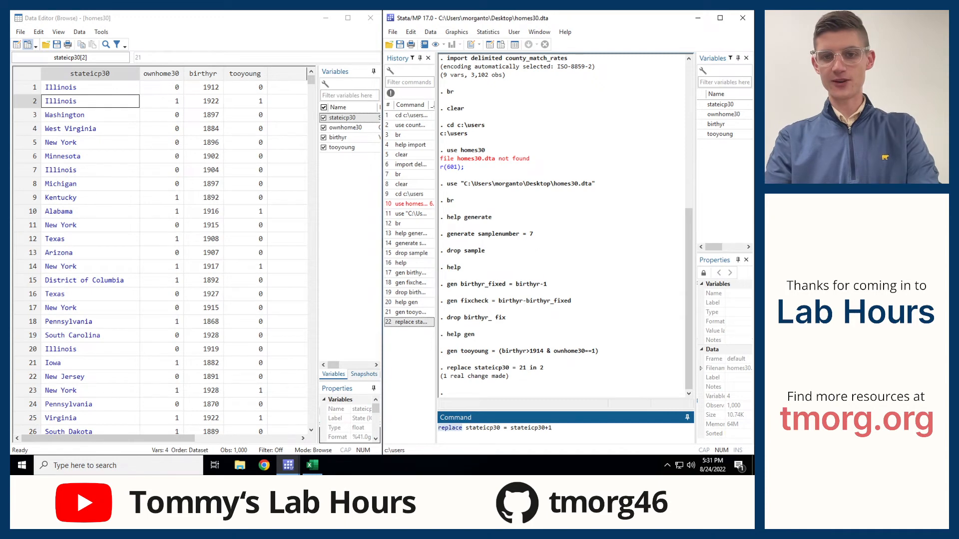
{"action": "left_click", "coordinate": [552, 428]}
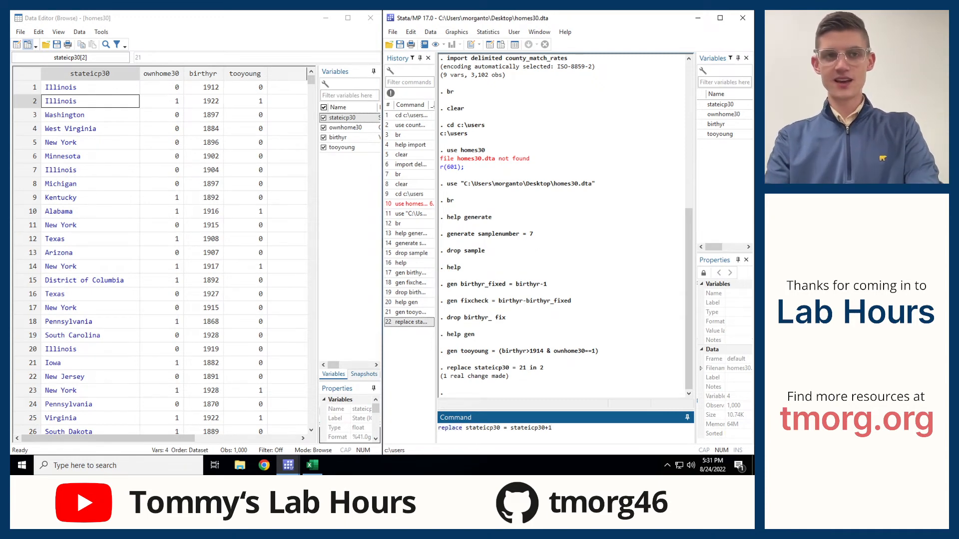
{"action": "key", "text": "Return"}
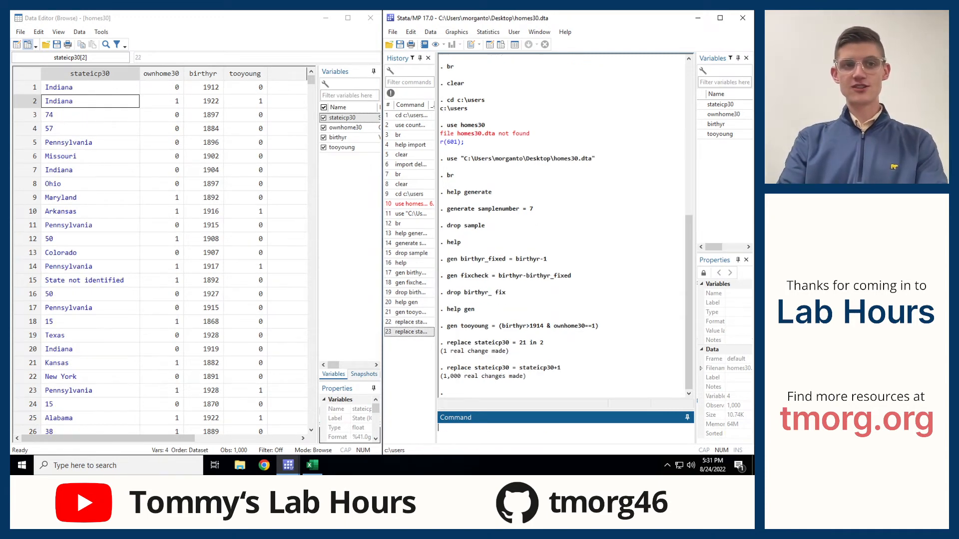
Compare the stateicp30 values of observations 3 to 19 with the last replace command, and check the codes behind observations 6 and 15
{"action": "left_click_drag", "start_coordinate": [90, 116], "coordinate": [90, 335]}
{"action": "left_click", "coordinate": [89, 239]}
{"action": "left_click_drag", "start_coordinate": [561, 368], "coordinate": [463, 368]}
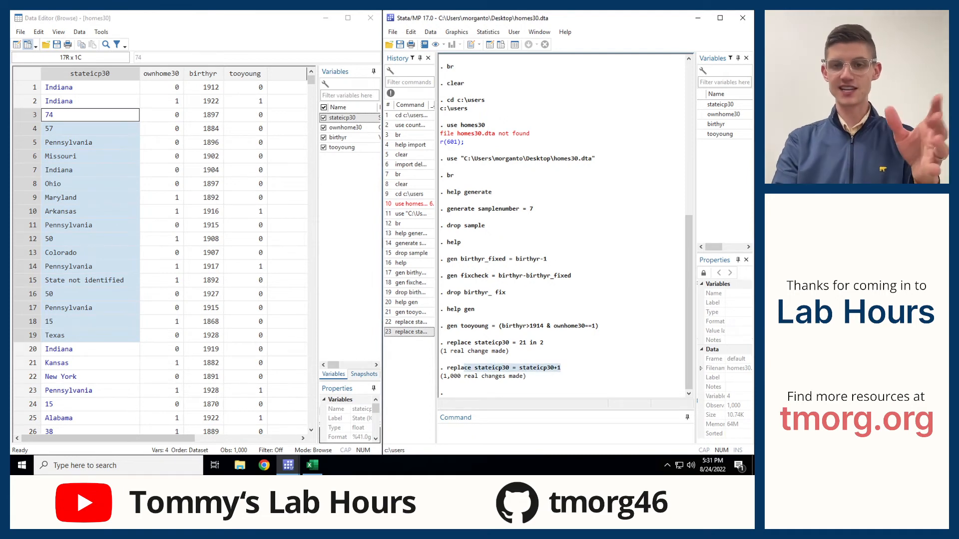
{"action": "left_click", "coordinate": [564, 433]}
{"action": "left_click", "coordinate": [564, 384]}
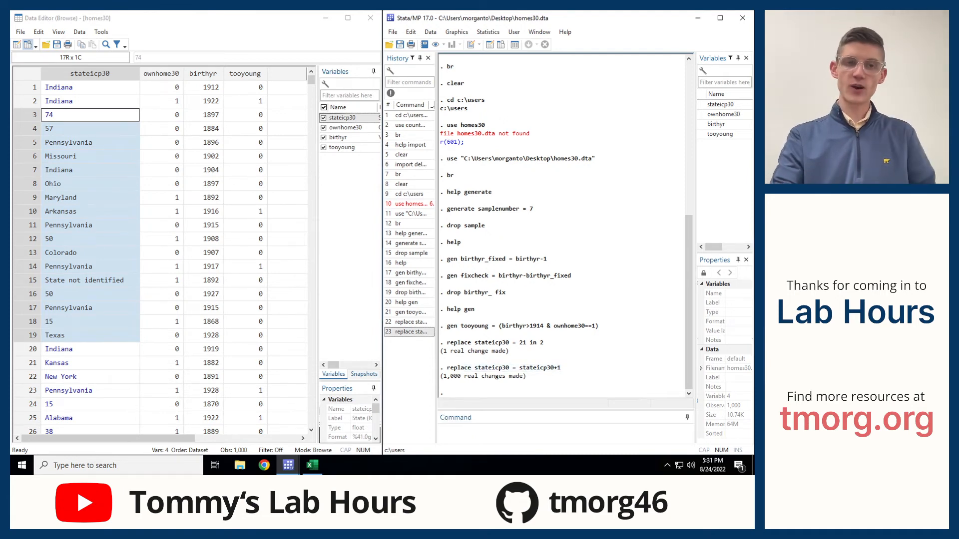
{"action": "left_click", "coordinate": [90, 156]}
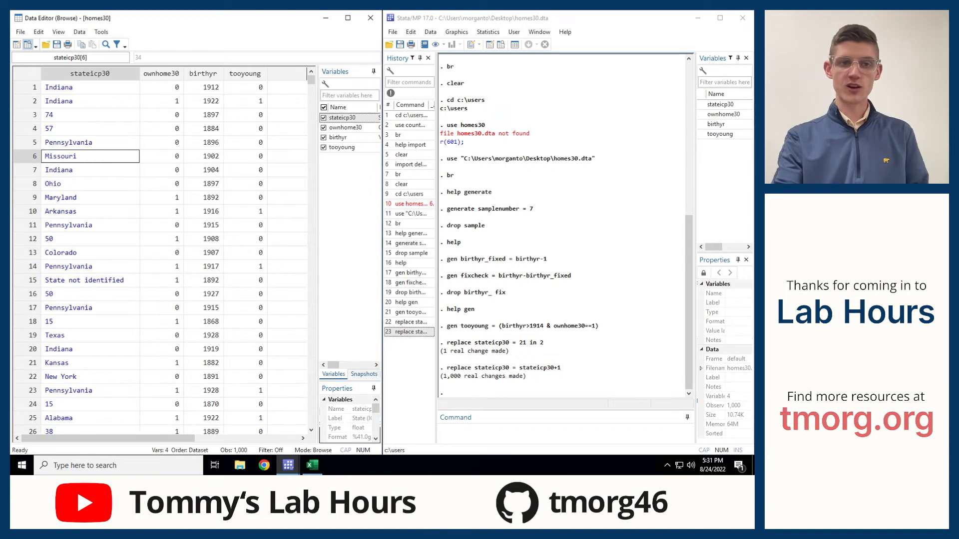
{"action": "left_click", "coordinate": [90, 280]}
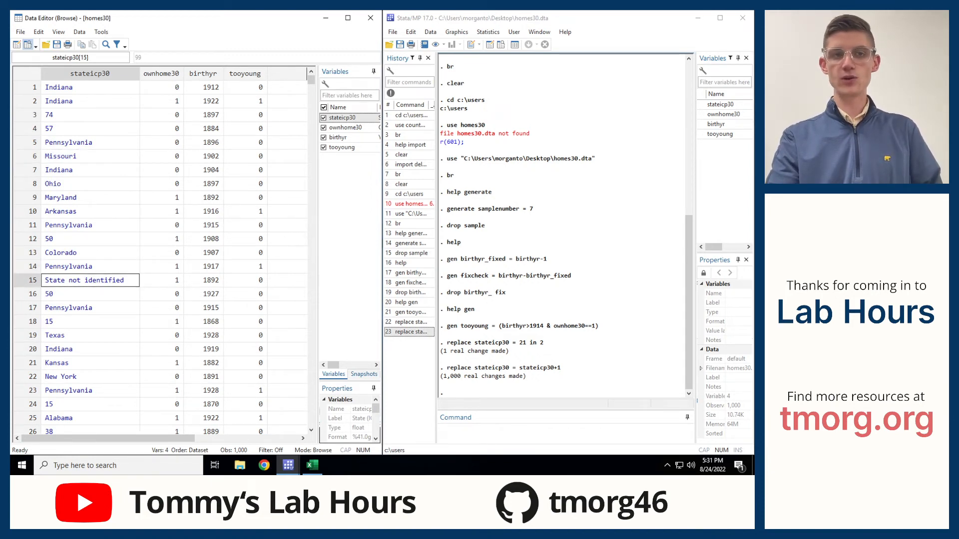
Remove the value labels from stateicp30 with the command label values stateicp30
{"action": "left_click", "coordinate": [550, 431]}
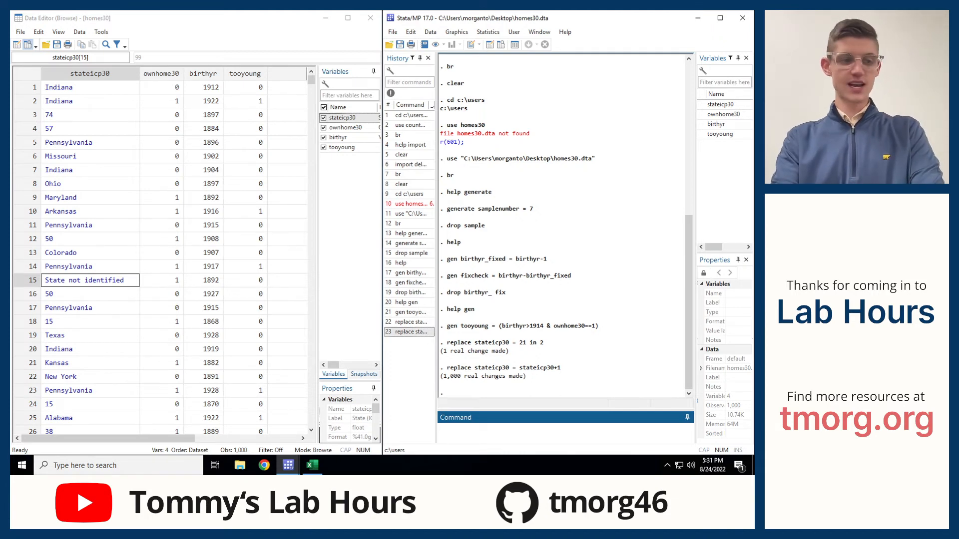
{"action": "type", "text": "la"}
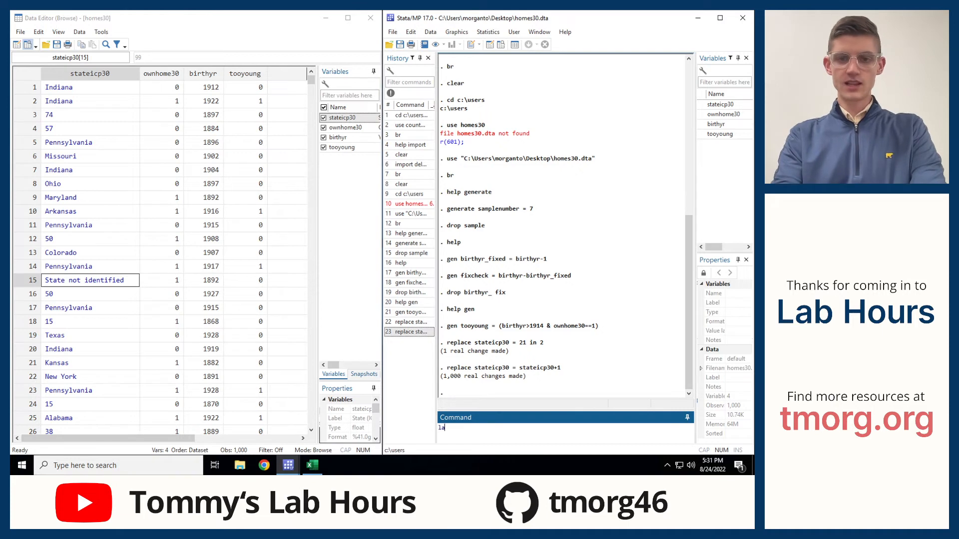
{"action": "type", "text": "bel valu"}
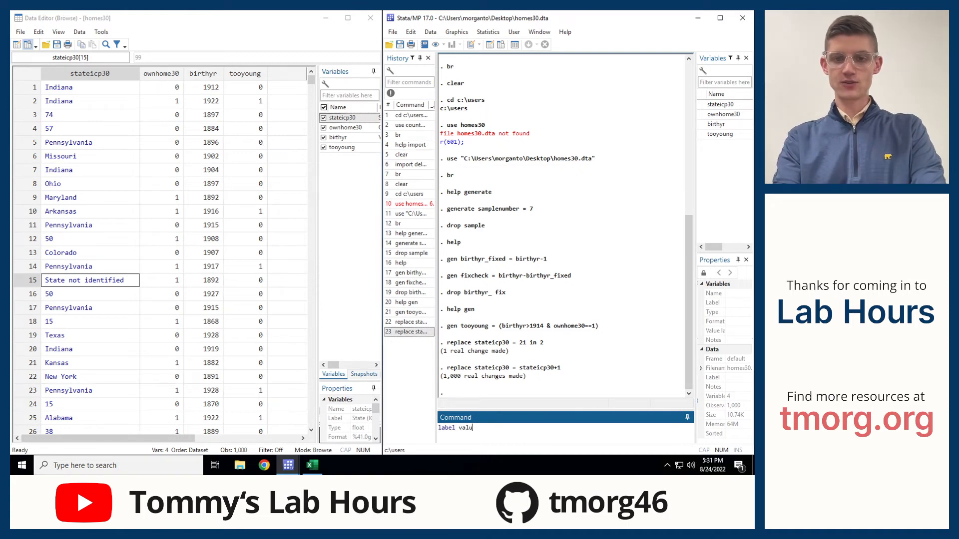
{"action": "type", "text": "es stateicp30 ."}
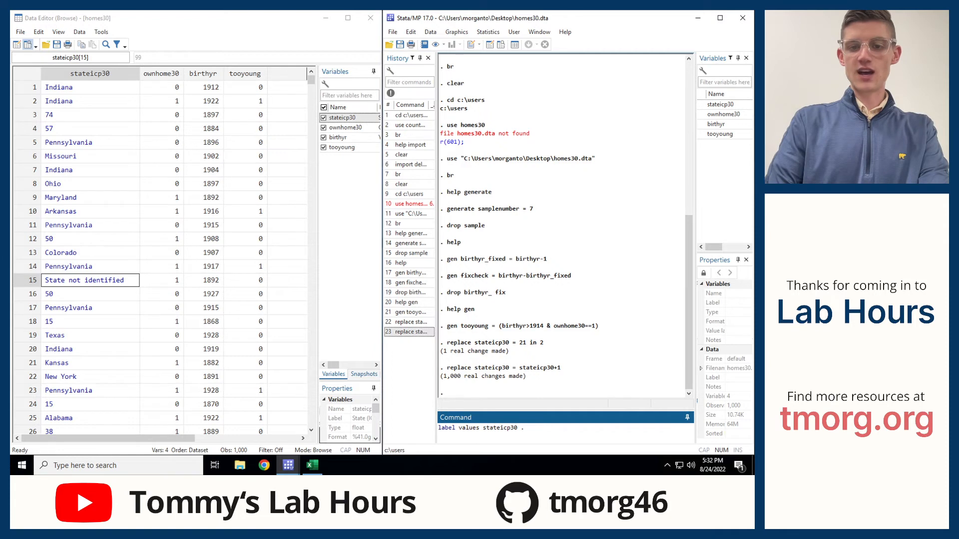
{"action": "left_click_drag", "start_coordinate": [485, 427], "coordinate": [517, 428]}
{"action": "left_click", "coordinate": [524, 428]}
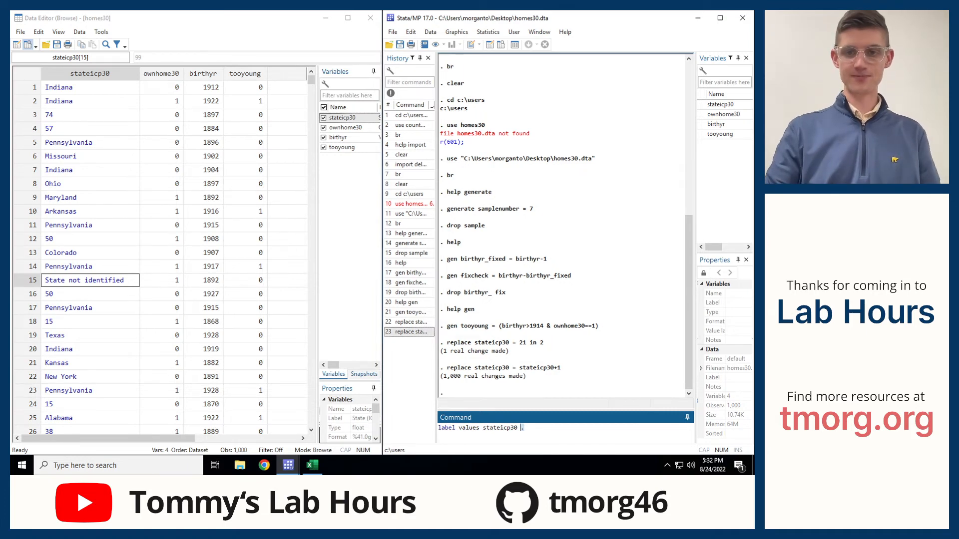
{"action": "key", "text": "Return"}
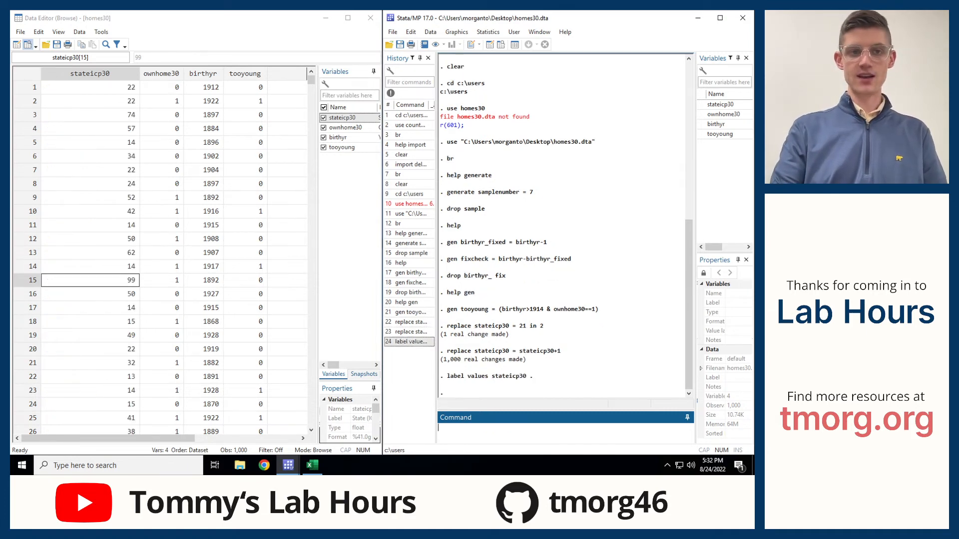
Examine the unlabelled numeric stateicp30 codes in the data browser, including observations 3, 5, 6, 9 and 16
{"action": "left_click_drag", "start_coordinate": [90, 87], "coordinate": [90, 363]}
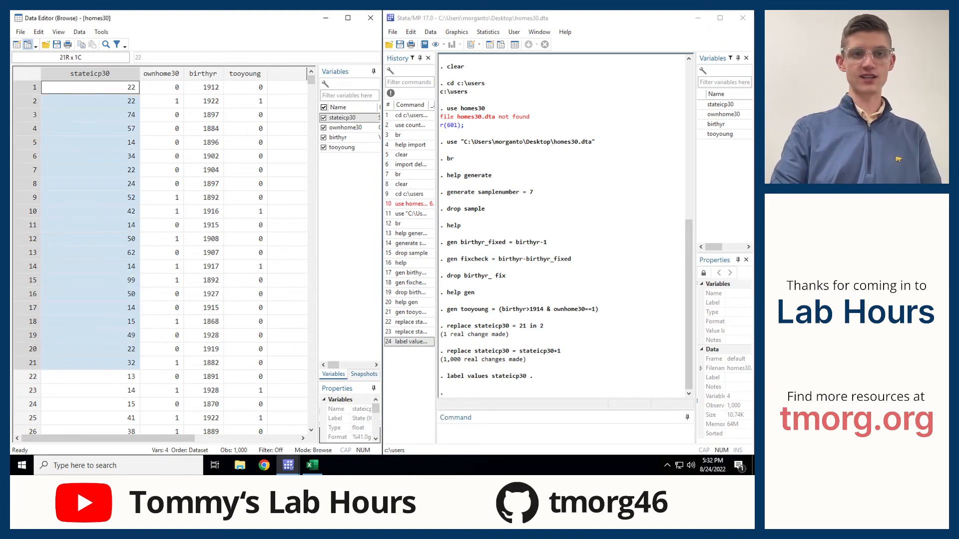
{"action": "left_click", "coordinate": [90, 143]}
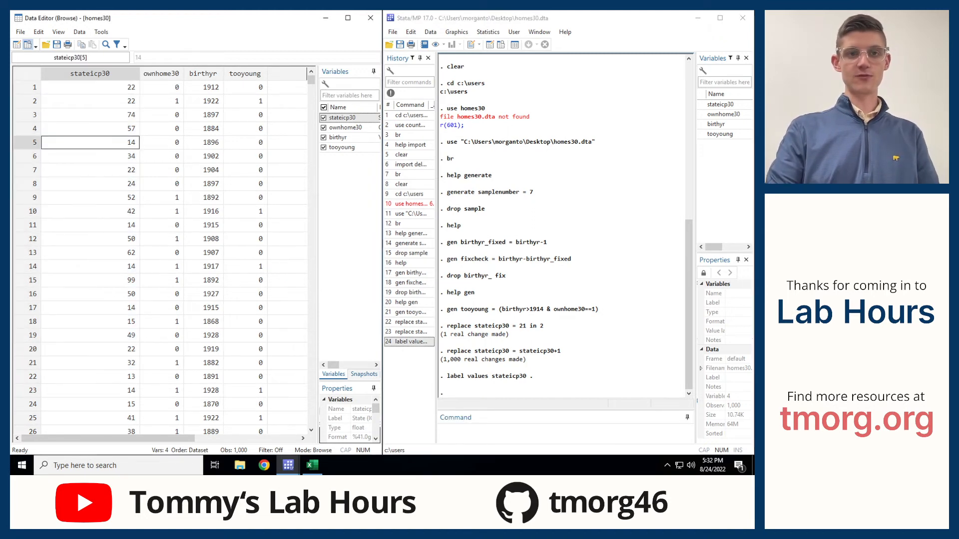
{"action": "left_click", "coordinate": [90, 157]}
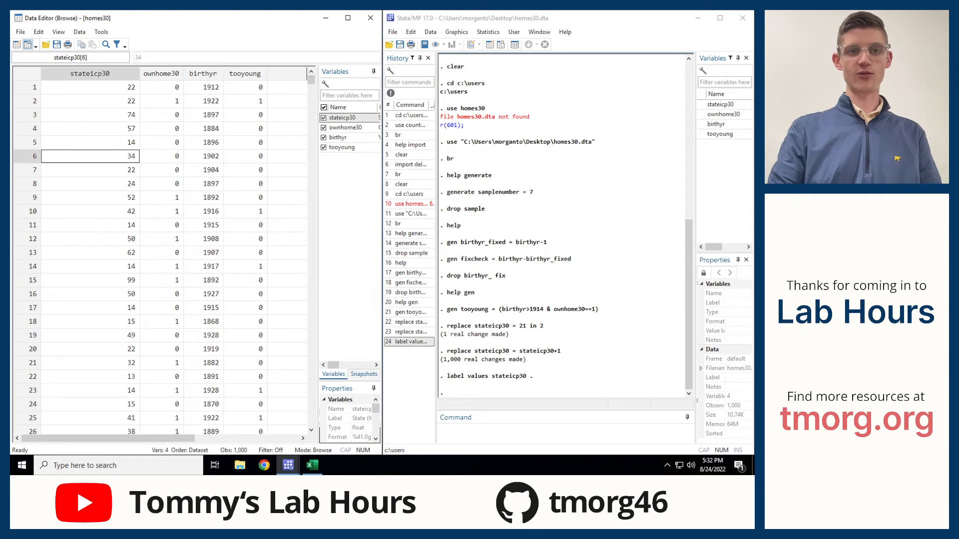
{"action": "left_click", "coordinate": [564, 432]}
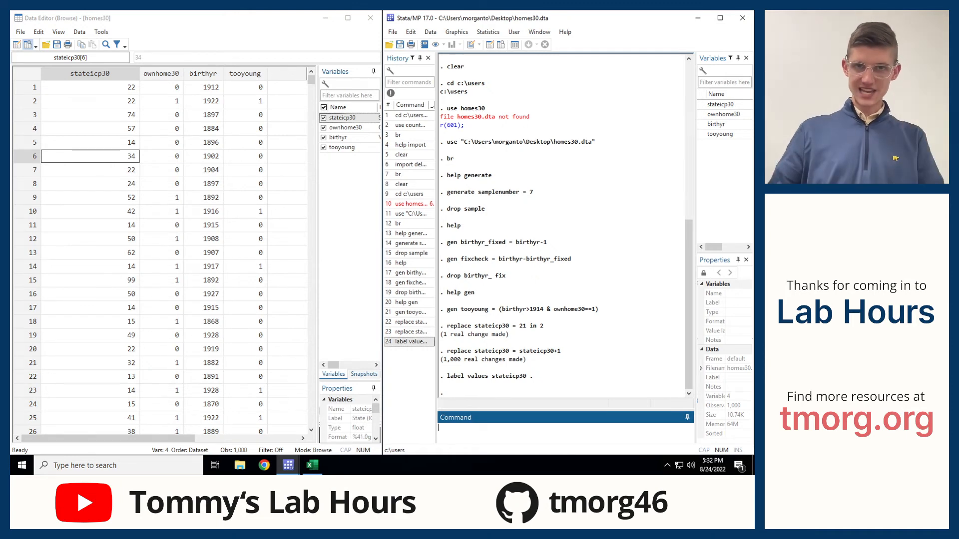
{"action": "left_click", "coordinate": [90, 143]}
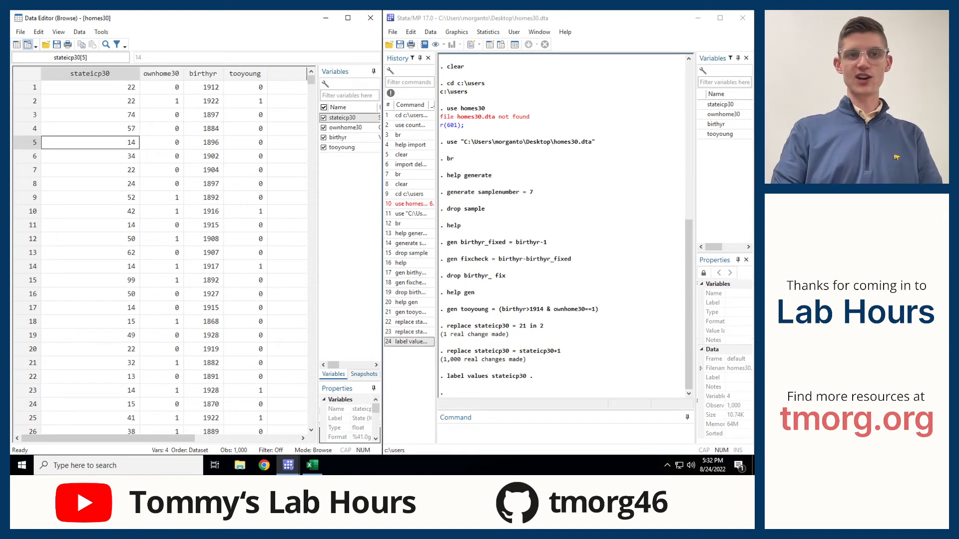
{"action": "left_click", "coordinate": [90, 115]}
{"action": "left_click", "coordinate": [90, 197]}
{"action": "left_click", "coordinate": [162, 308]}
{"action": "left_click", "coordinate": [90, 294]}
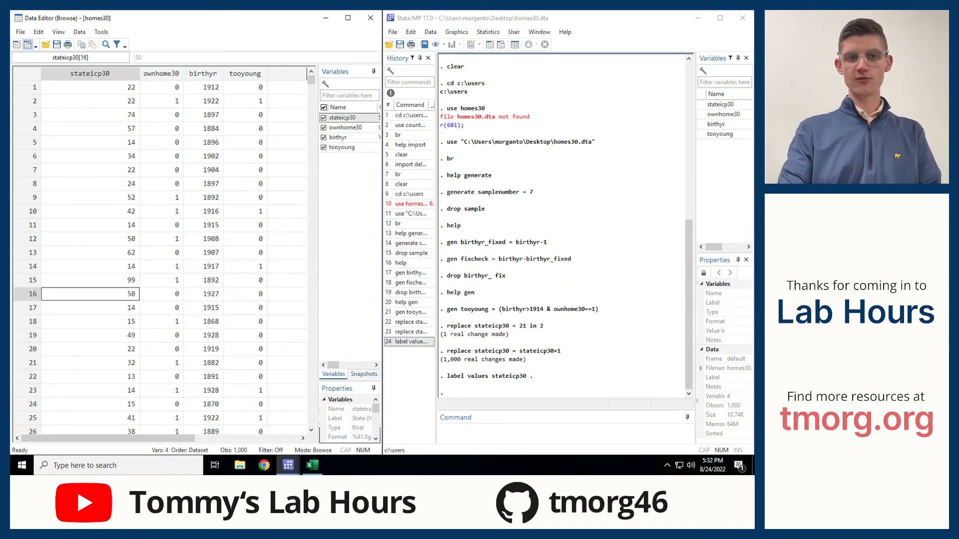
Try to list the value label names with the command labels dir
{"action": "left_click", "coordinate": [540, 431]}
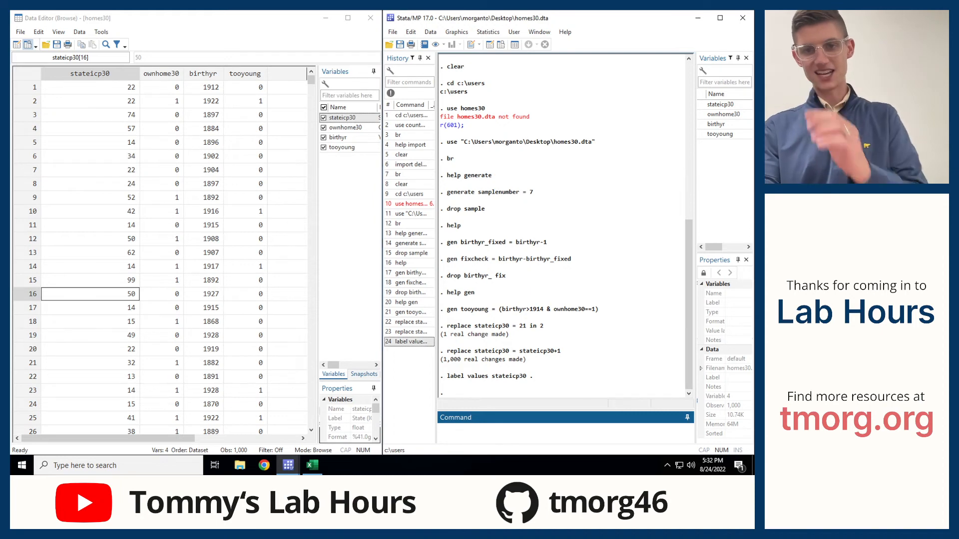
{"action": "type", "text": "la"}
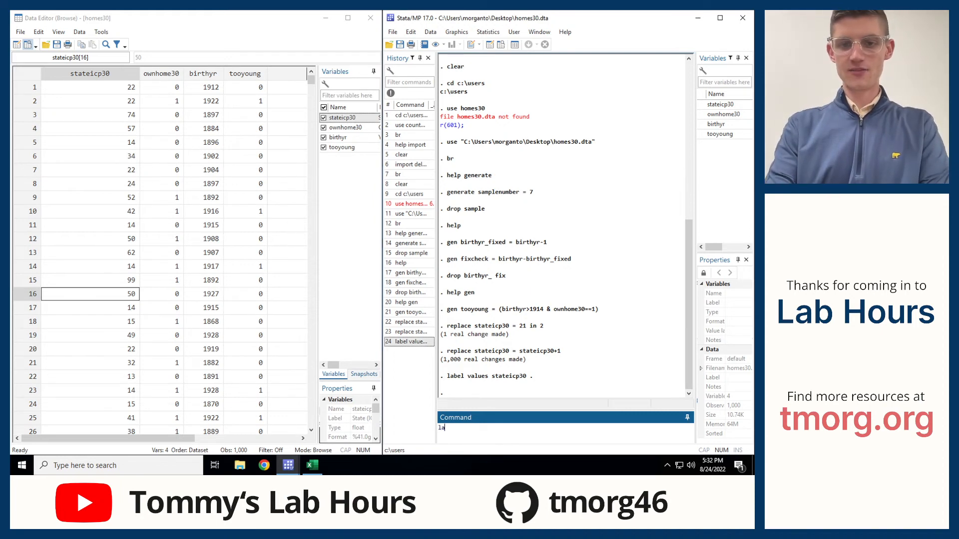
{"action": "type", "text": "bels dir"}
{"action": "key", "text": "Return"}
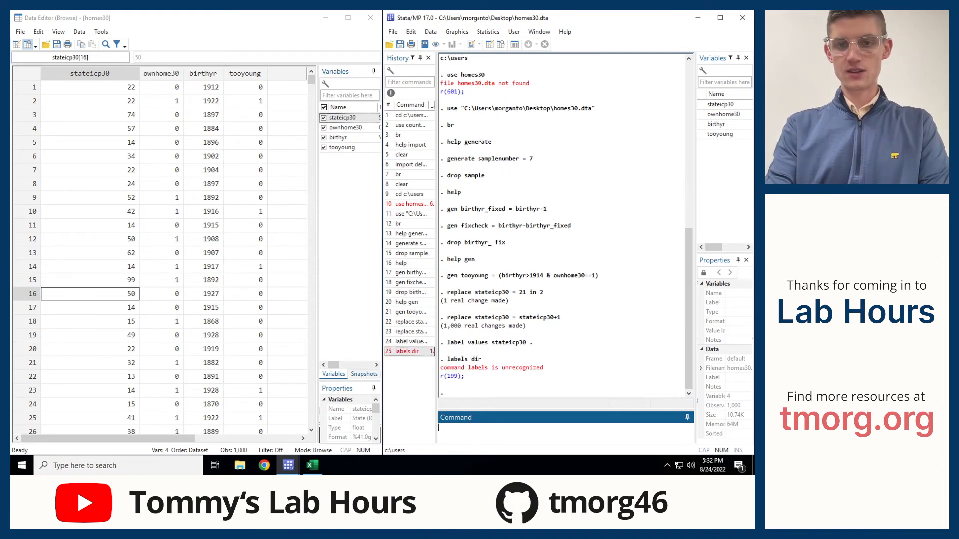
Look up the syntax for listing value label names with help label, and put the help viewer away
{"action": "type", "text": "help labels"}
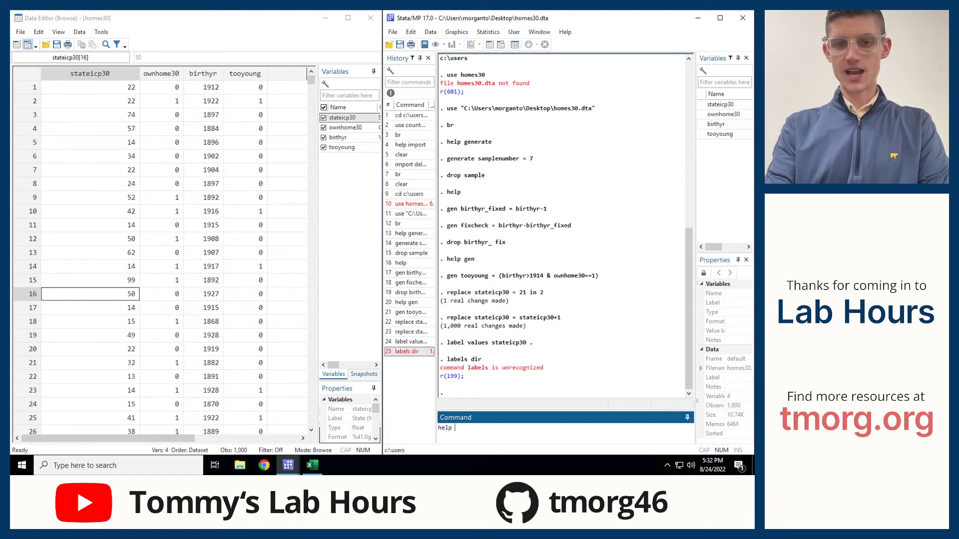
{"action": "key", "text": "BackSpace"}
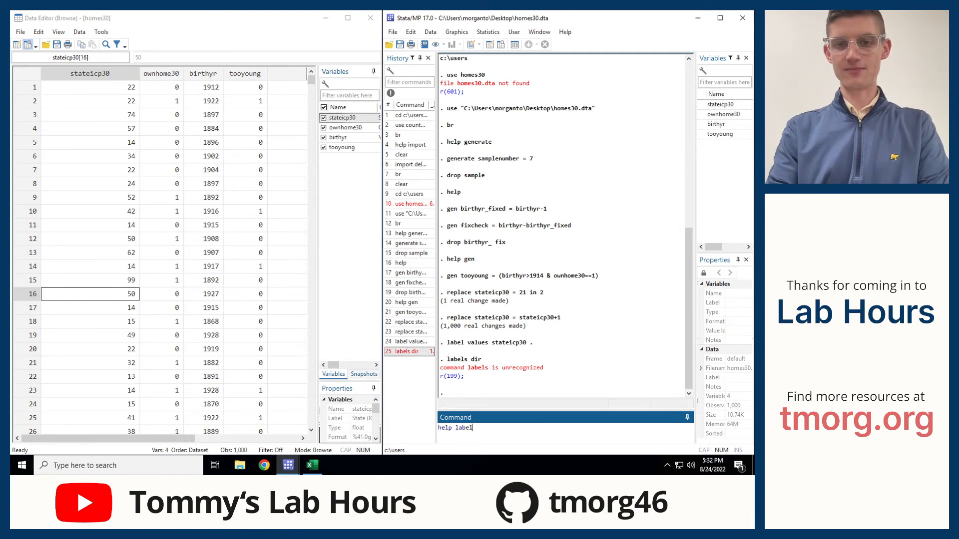
{"action": "key", "text": "Return"}
{"action": "scroll", "coordinate": [425, 250], "scroll_direction": "down", "scroll_amount": 4}
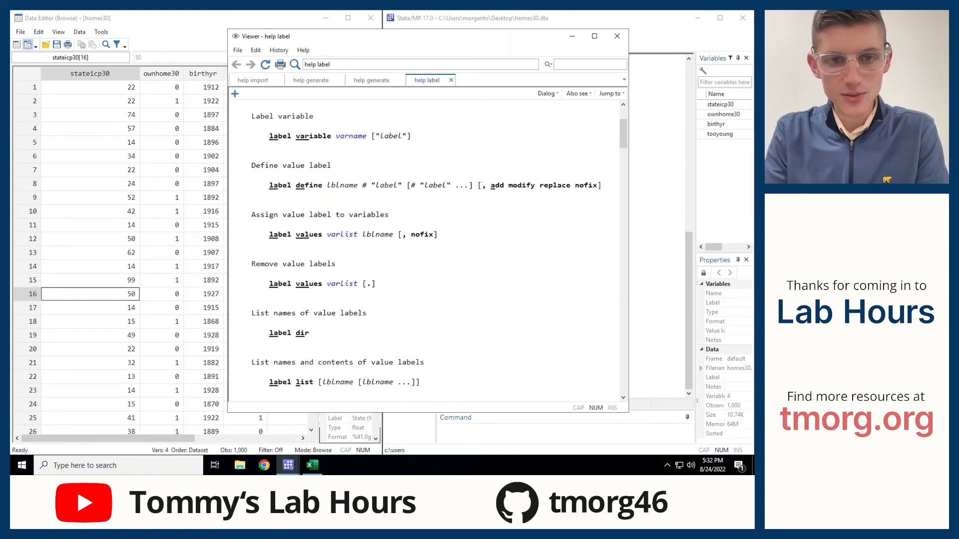
{"action": "left_click", "coordinate": [572, 36]}
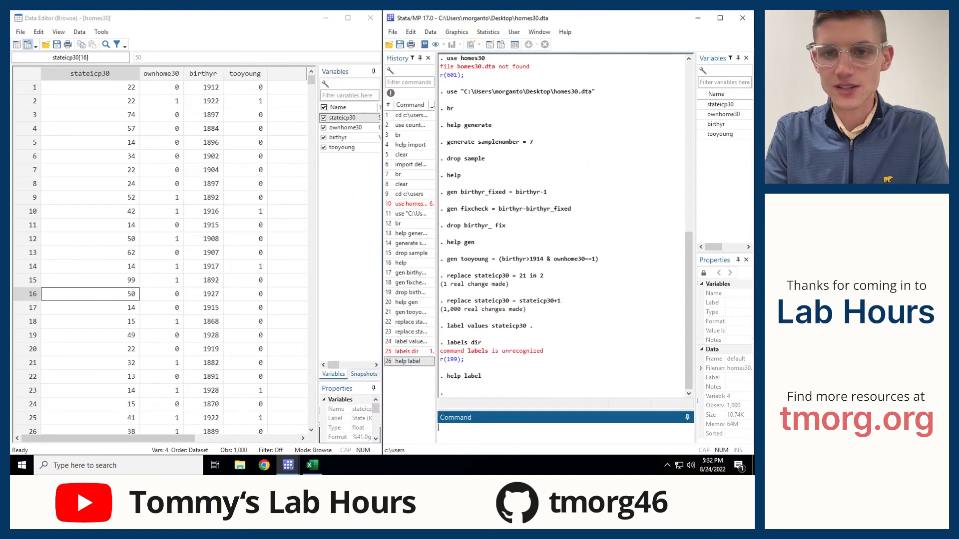
List the names of the dataset's value labels with the command label dir
{"action": "type", "text": "label dir"}
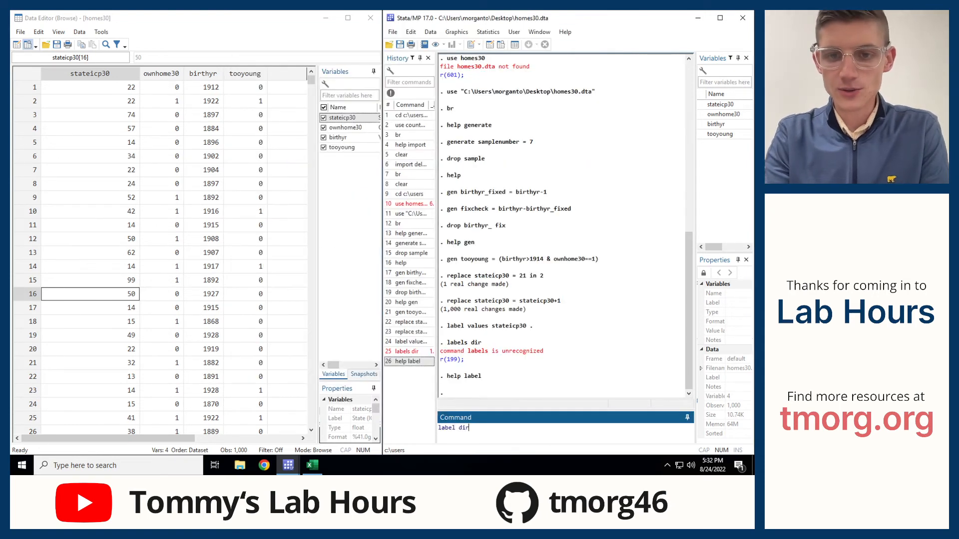
{"action": "key", "text": "Return"}
{"action": "left_click_drag", "start_coordinate": [443, 376], "coordinate": [482, 376]}
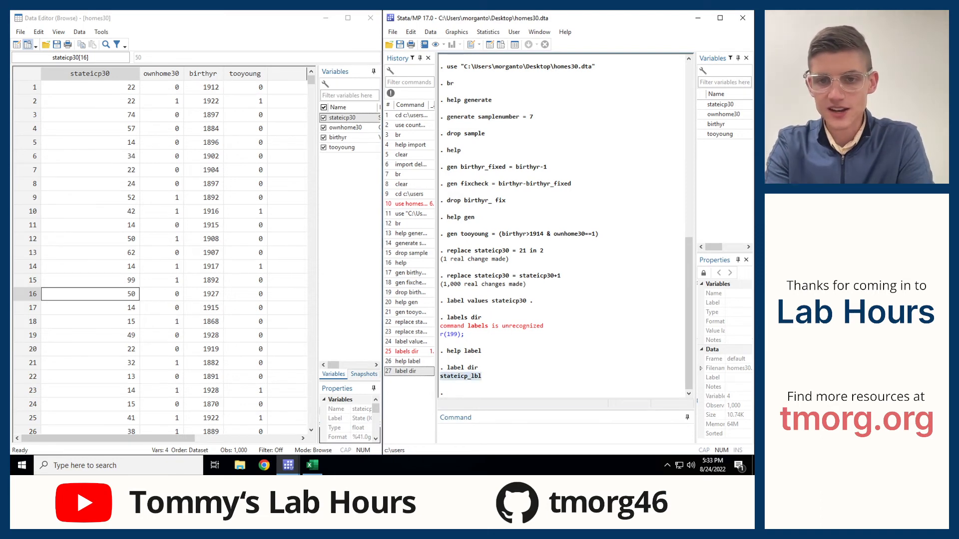
{"action": "left_click", "coordinate": [470, 431]}
{"action": "left_click", "coordinate": [462, 377]}
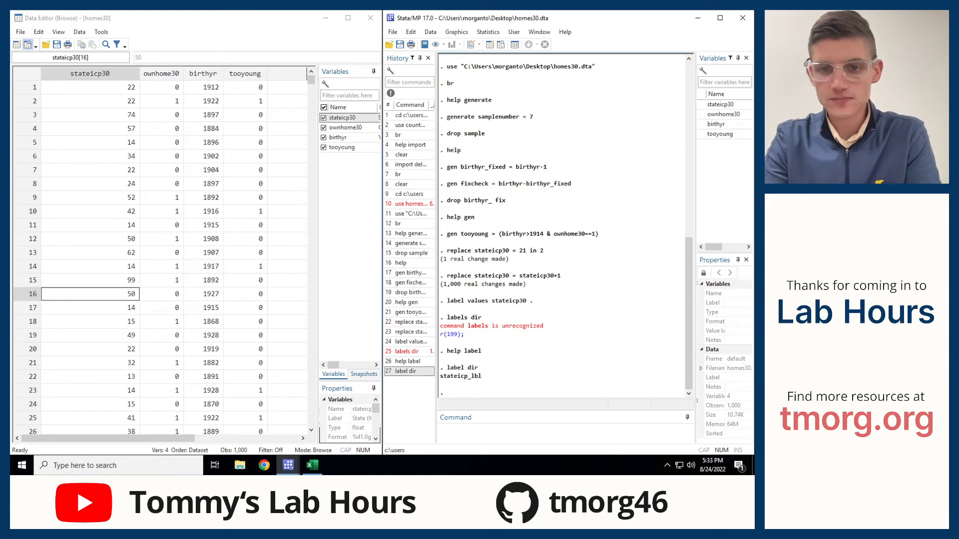
Attach the value label stateicp_lbl to stateicp30 with the command label values stateicp30 stateicp_lbl
{"action": "left_click", "coordinate": [469, 431]}
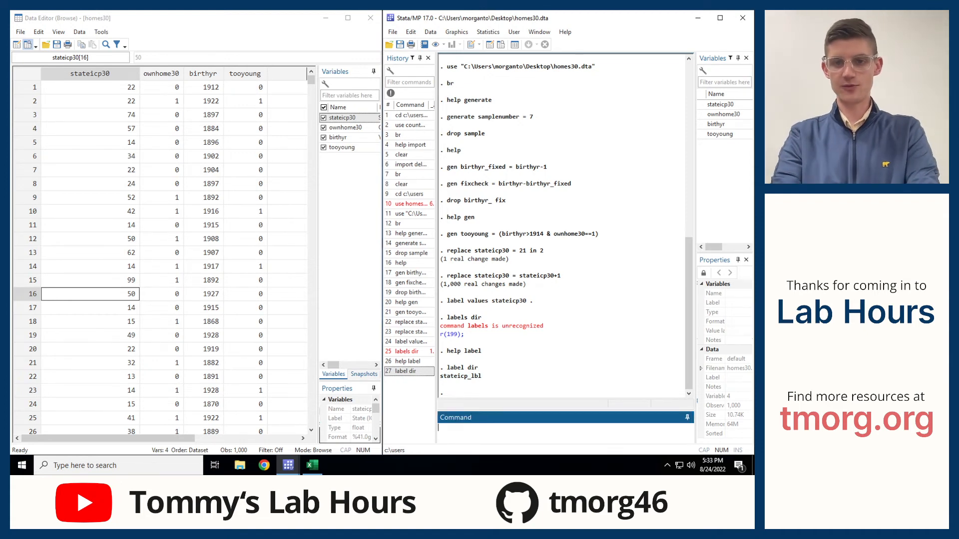
{"action": "type", "text": "label values stateicp30 sta"}
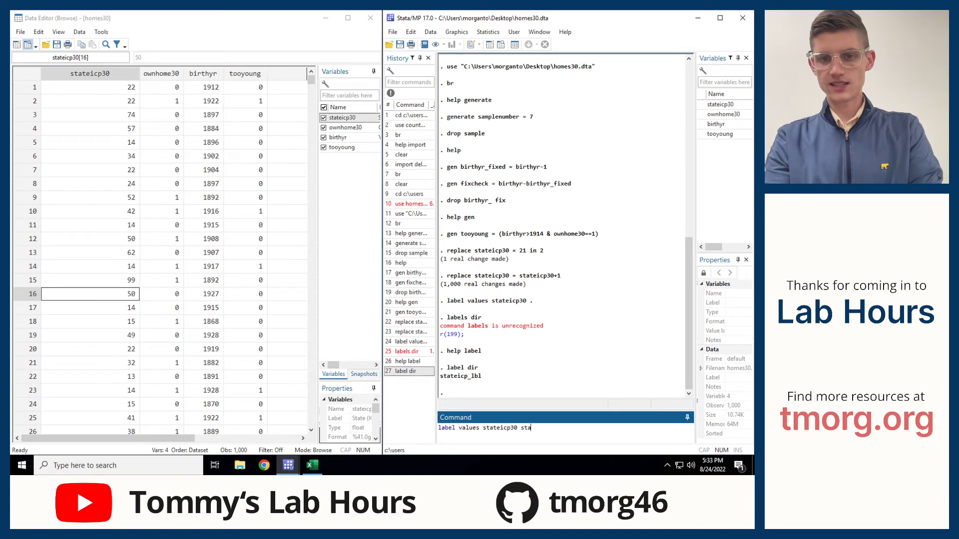
{"action": "type", "text": "teicp_lb"}
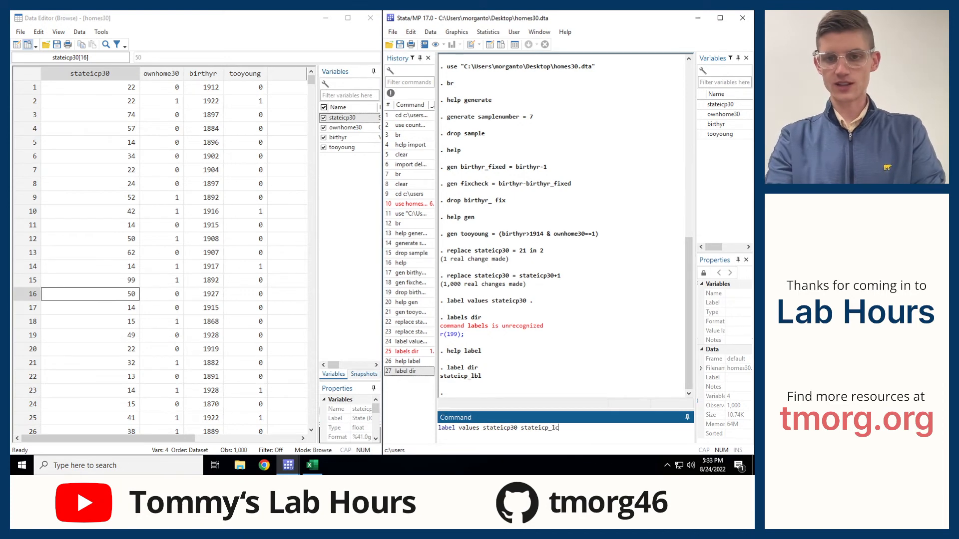
{"action": "type", "text": "l"}
{"action": "key", "text": "Return"}
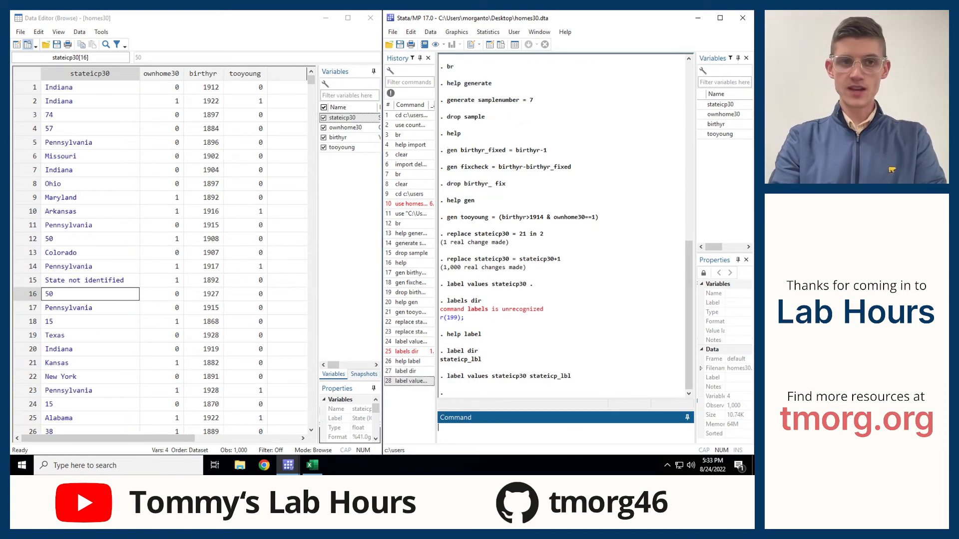
Subtract 1 from every stateicp30 value with the command replace stateicp30 = stateicp30-1
{"action": "type", "text": "replace"}
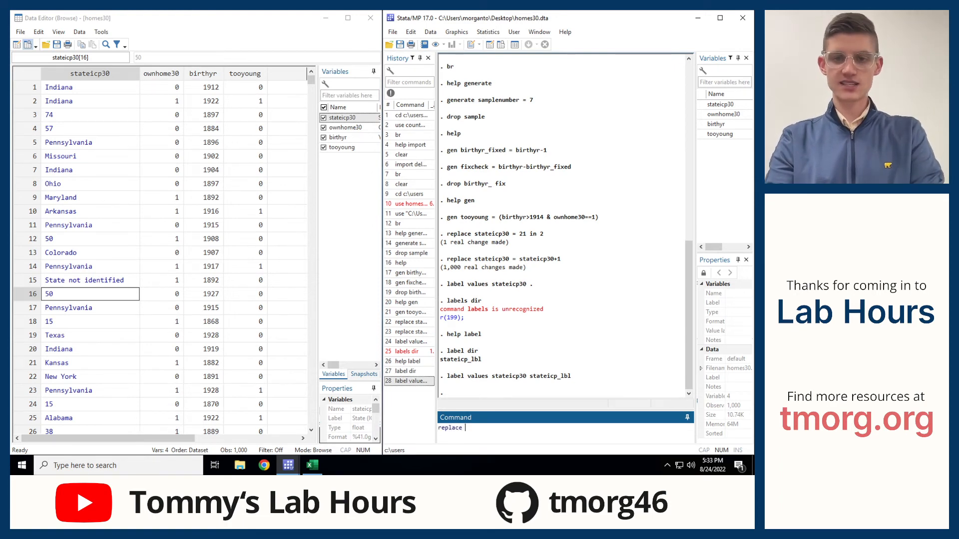
{"action": "type", "text": " st"}
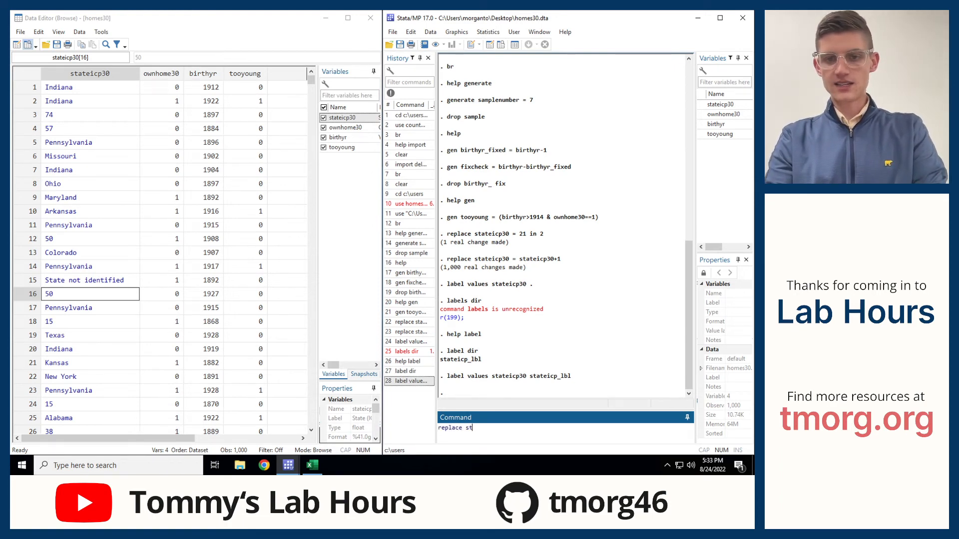
{"action": "type", "text": "ate"}
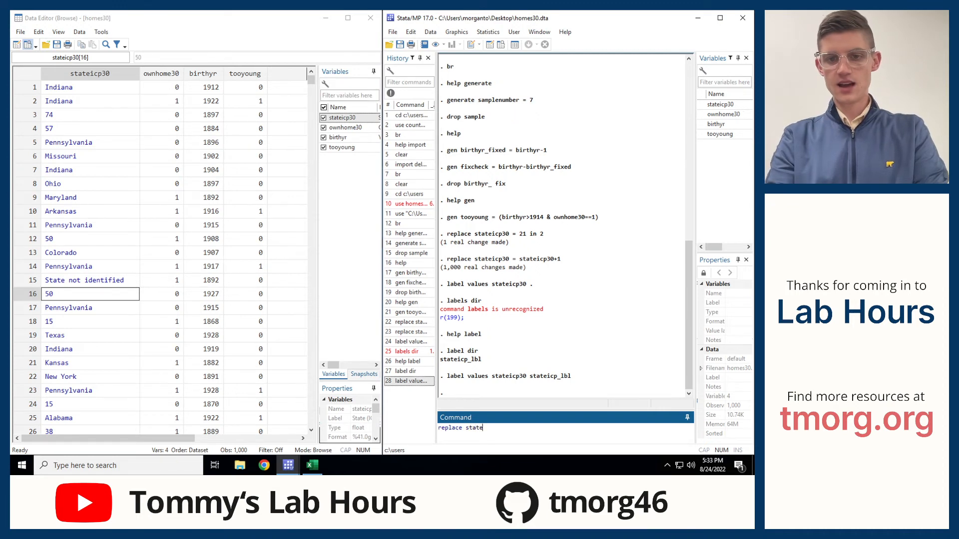
{"action": "type", "text": "icp30 = state"}
{"action": "type", "text": "icp30"}
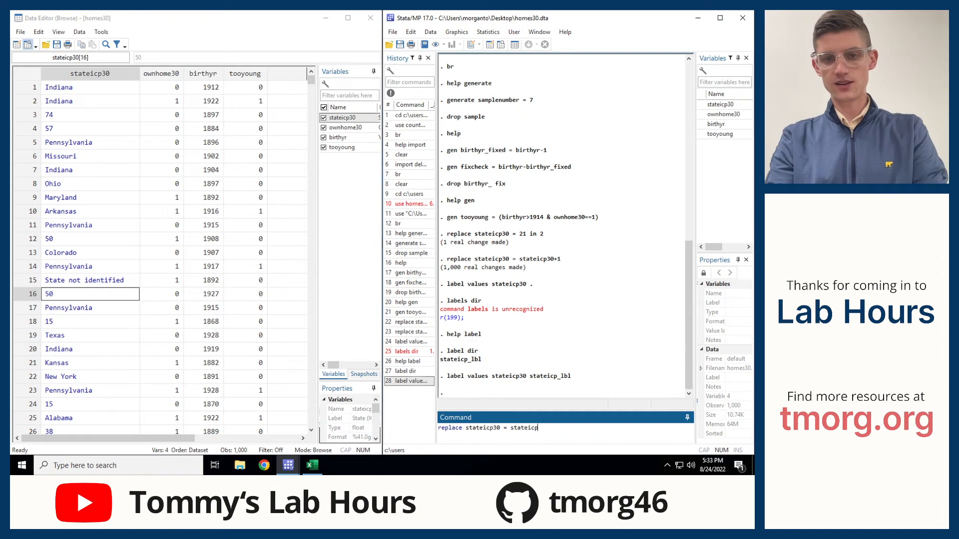
{"action": "type", "text": "-1"}
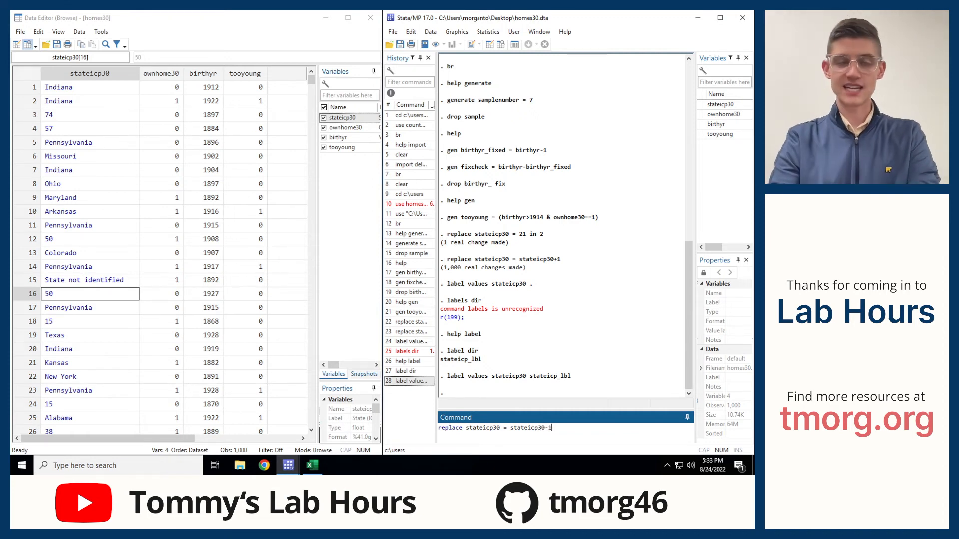
{"action": "key", "text": "Return"}
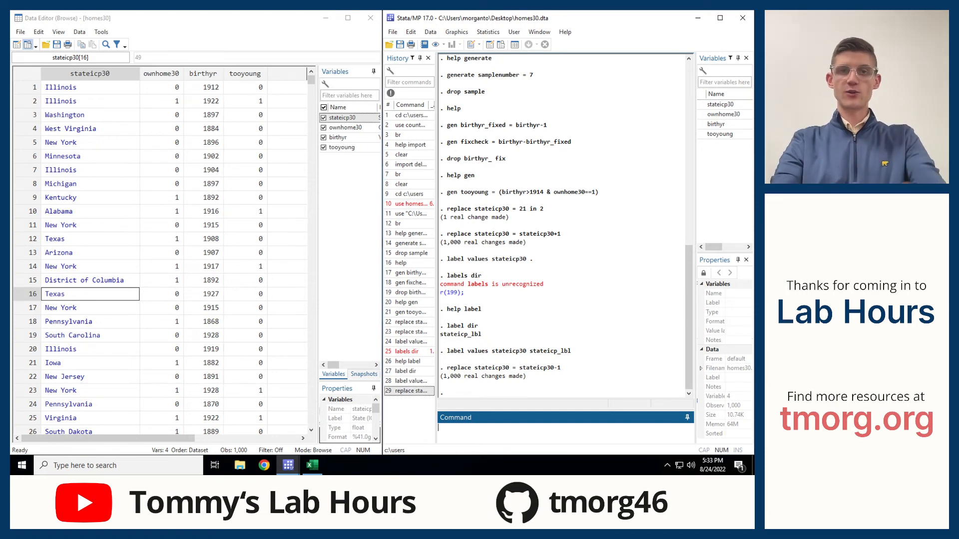
Produce a frequency table of the states with the command tabulate stateicp30
{"action": "type", "text": "tabulate"}
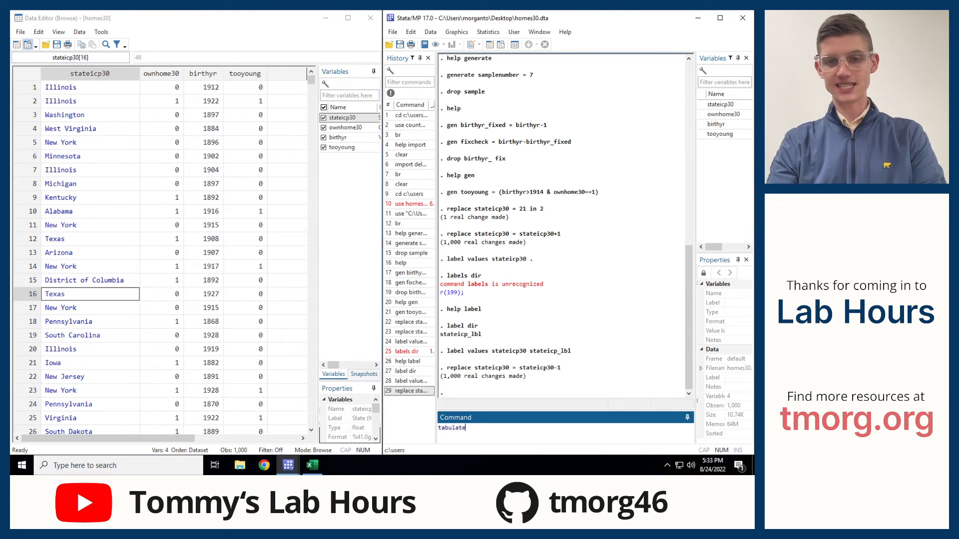
{"action": "type", "text": " stateicp30"}
{"action": "key", "text": "Return"}
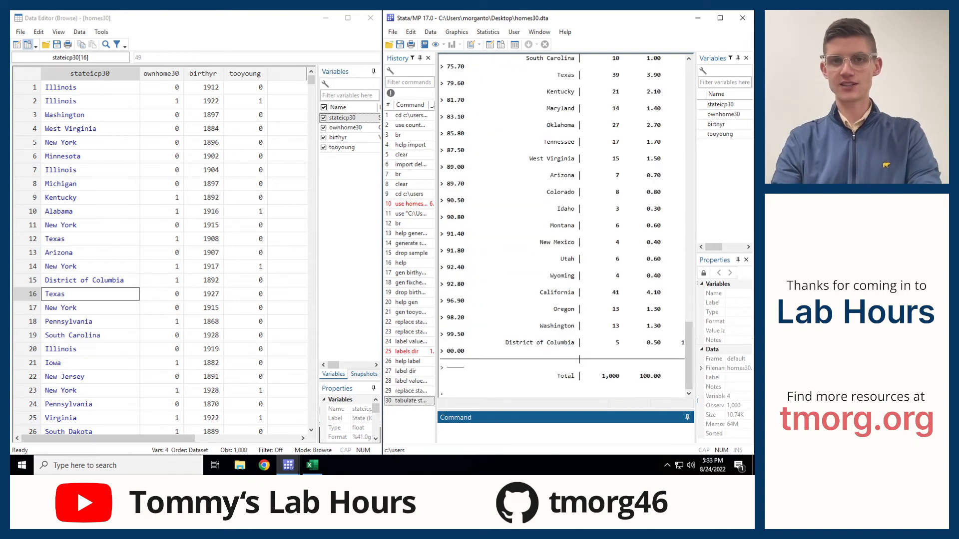
Widen the main Stata window over the Data Editor and rerun tabulate stateicp30 so the table fits
{"action": "mouse_move", "coordinate": [382, 232]}
{"action": "left_click_drag", "start_coordinate": [382, 232], "coordinate": [234, 232]}
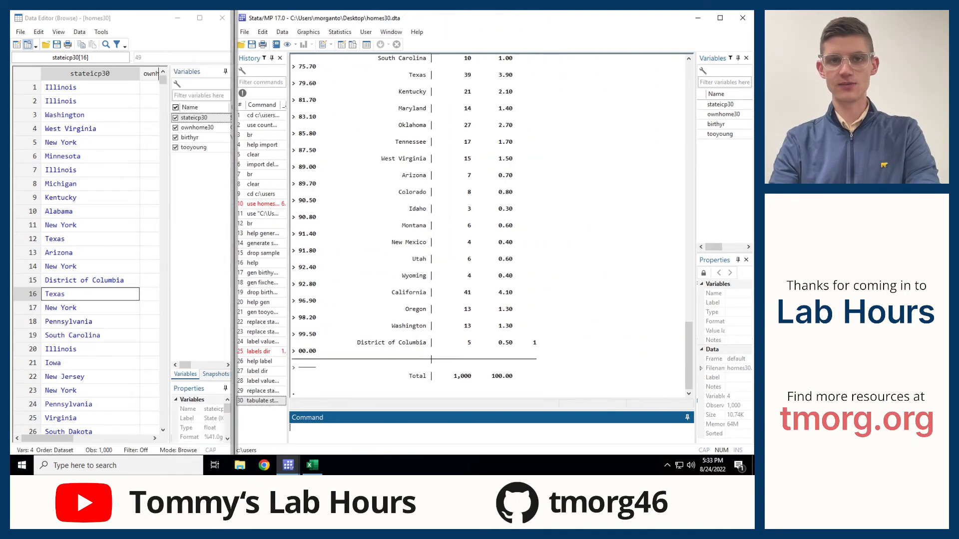
{"action": "left_click", "coordinate": [264, 400]}
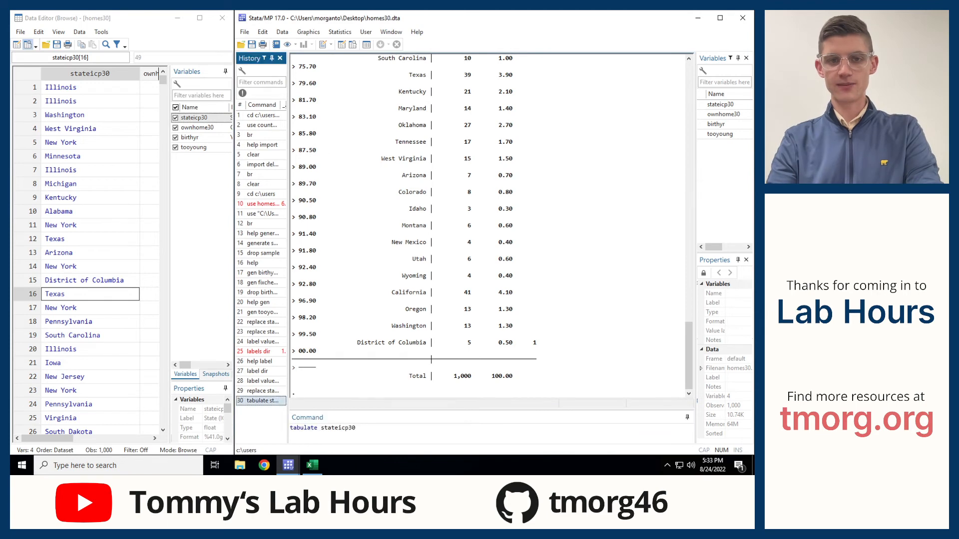
{"action": "key", "text": "Return"}
Examine the frequencies listed for Connecticut and South Dakota in the new stateicp30 table
{"action": "scroll", "coordinate": [489, 225], "scroll_direction": "up", "scroll_amount": 6}
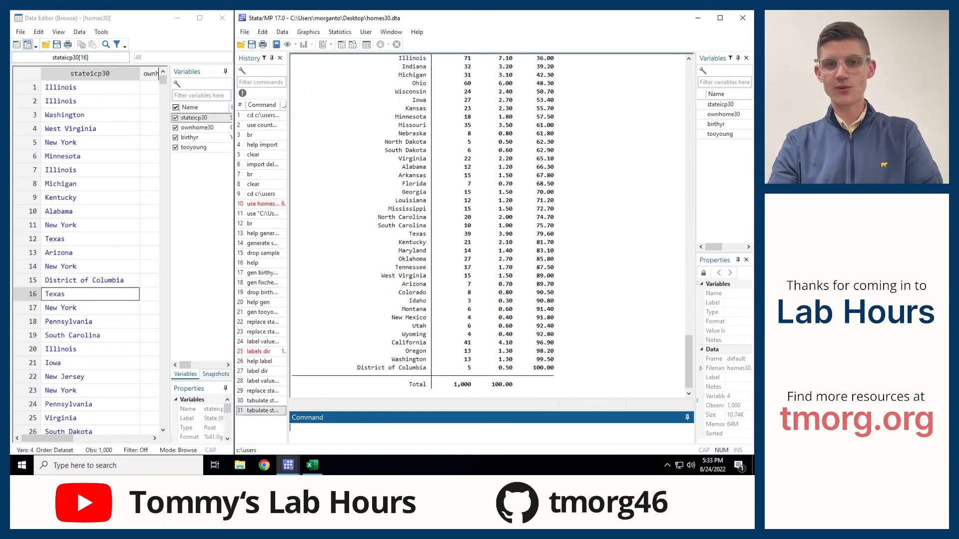
{"action": "left_click_drag", "start_coordinate": [388, 108], "coordinate": [471, 108]}
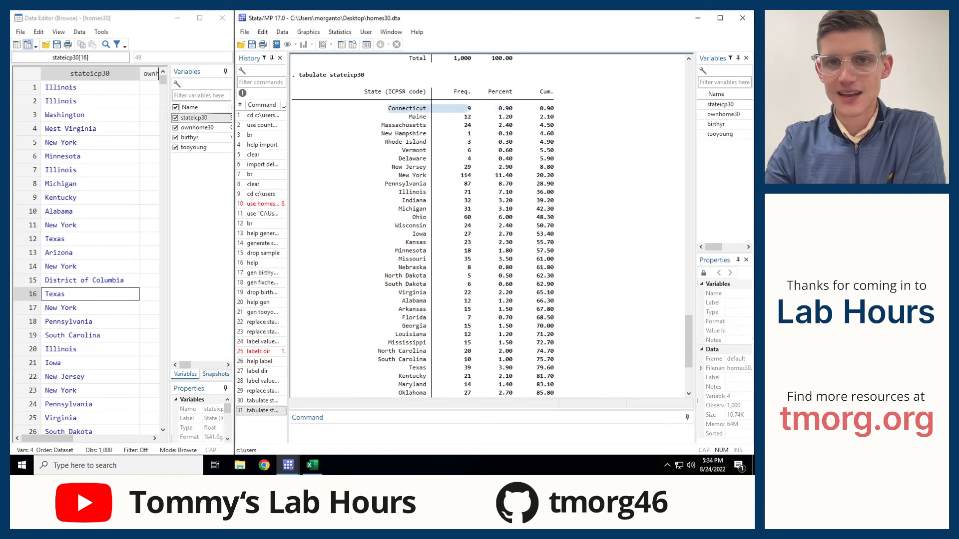
{"action": "scroll", "coordinate": [489, 225], "scroll_direction": "down", "scroll_amount": 5}
{"action": "left_click_drag", "start_coordinate": [378, 167], "coordinate": [473, 167]}
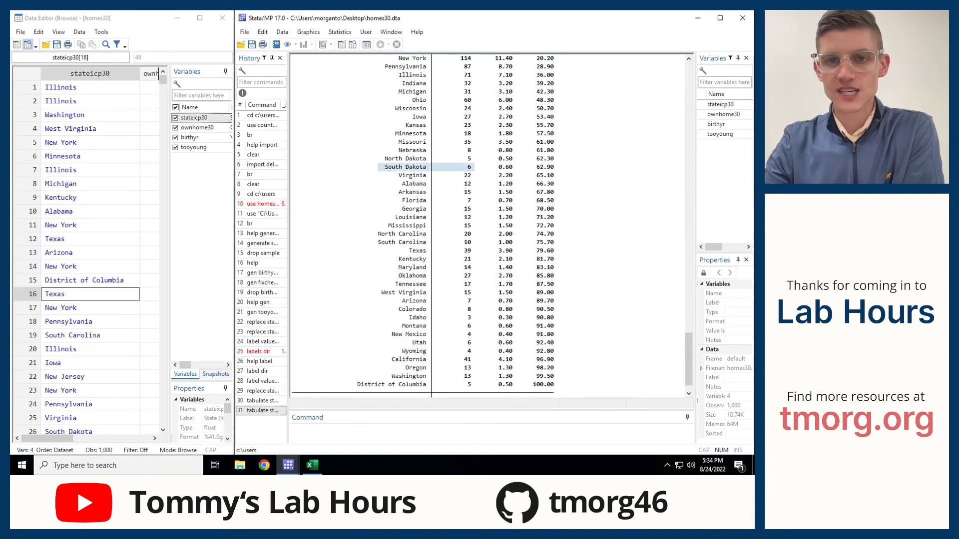
{"action": "left_click", "coordinate": [473, 168]}
{"action": "scroll", "coordinate": [473, 224], "scroll_direction": "down", "scroll_amount": 1}
Tabulate the numeric state codes without their value labels using tab stateicp30, nolabel
{"action": "left_click", "coordinate": [450, 430]}
{"action": "type", "text": "tap"}
{"action": "key", "text": "BackSpace"}
{"action": "type", "text": "b "}
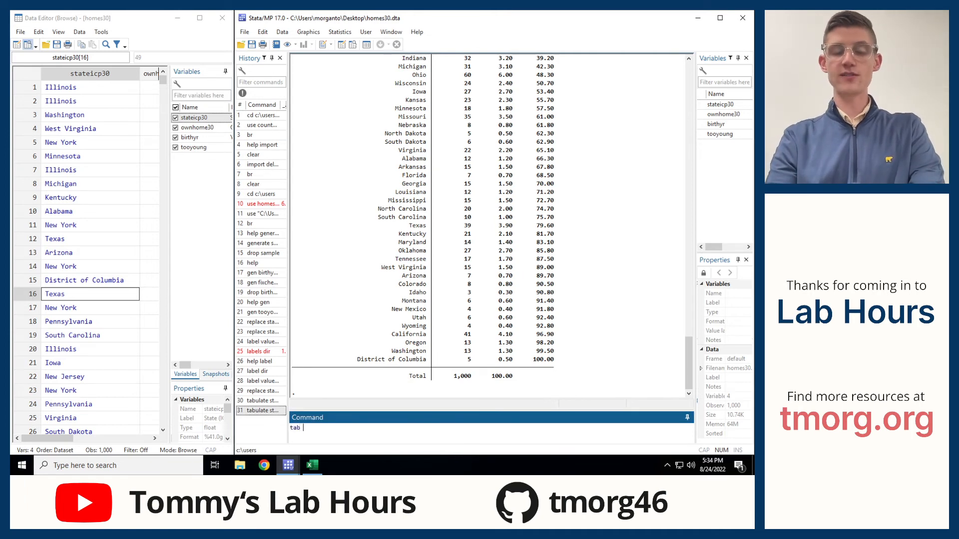
{"action": "type", "text": "stateicp30"}
{"action": "type", "text": ", sort"}
{"action": "key", "text": "Return"}
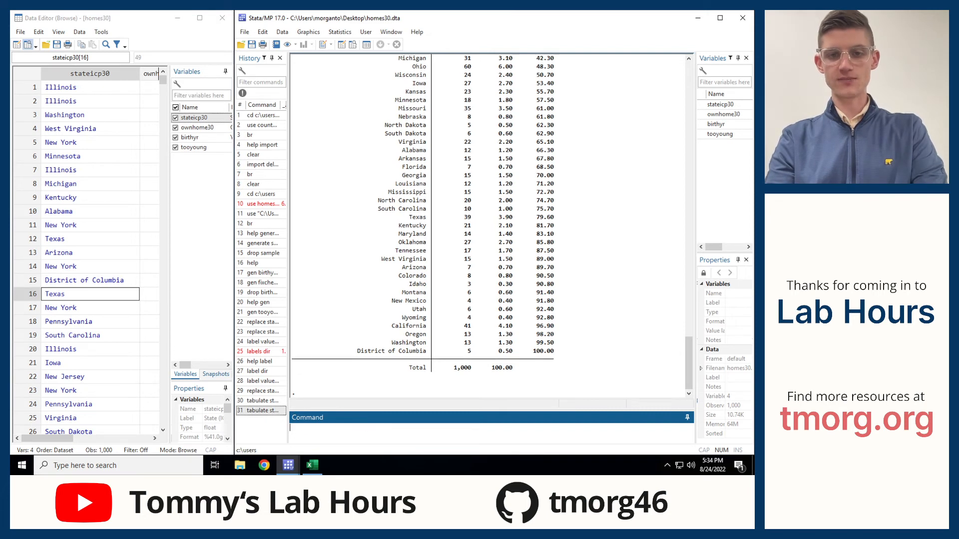
Compare the Connecticut row of the labelled table with the first code rows of the nolabel table
{"action": "scroll", "coordinate": [489, 225], "scroll_direction": "up", "scroll_amount": 15}
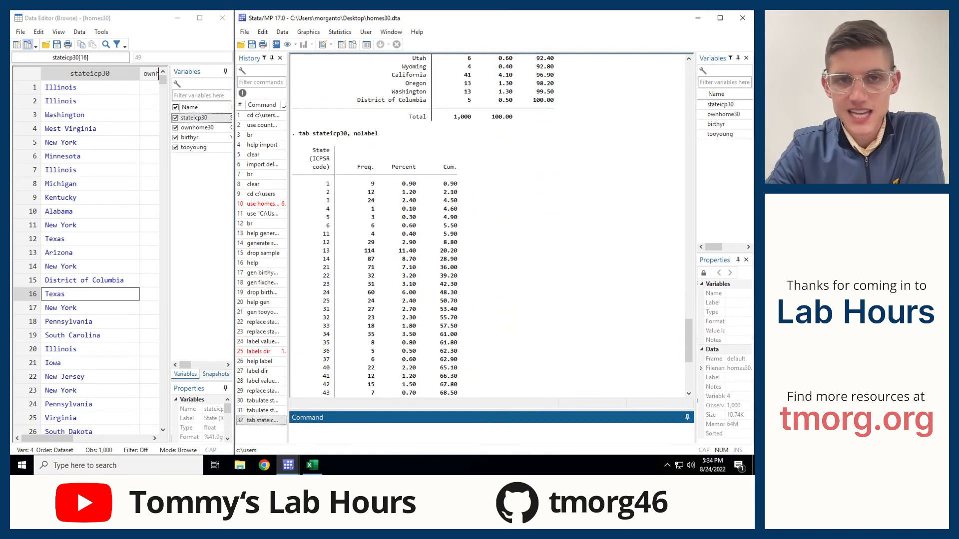
{"action": "scroll", "coordinate": [490, 225], "scroll_direction": "up", "scroll_amount": 10}
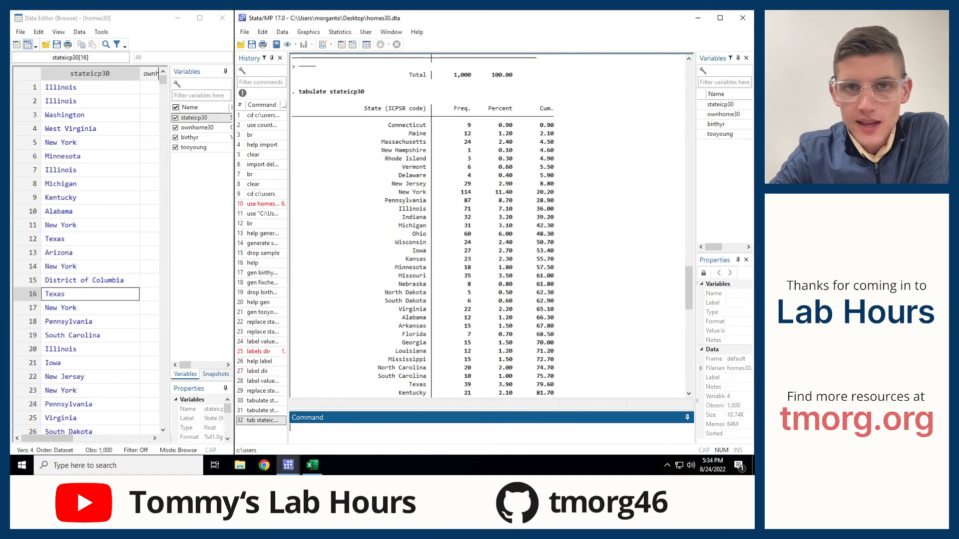
{"action": "left_click_drag", "start_coordinate": [385, 142], "coordinate": [481, 139]}
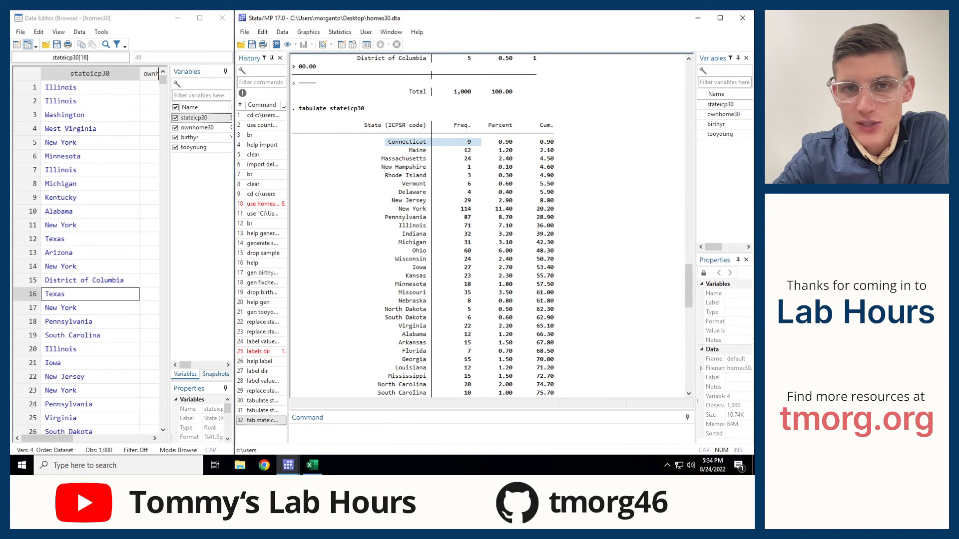
{"action": "scroll", "coordinate": [489, 224], "scroll_direction": "down", "scroll_amount": 15}
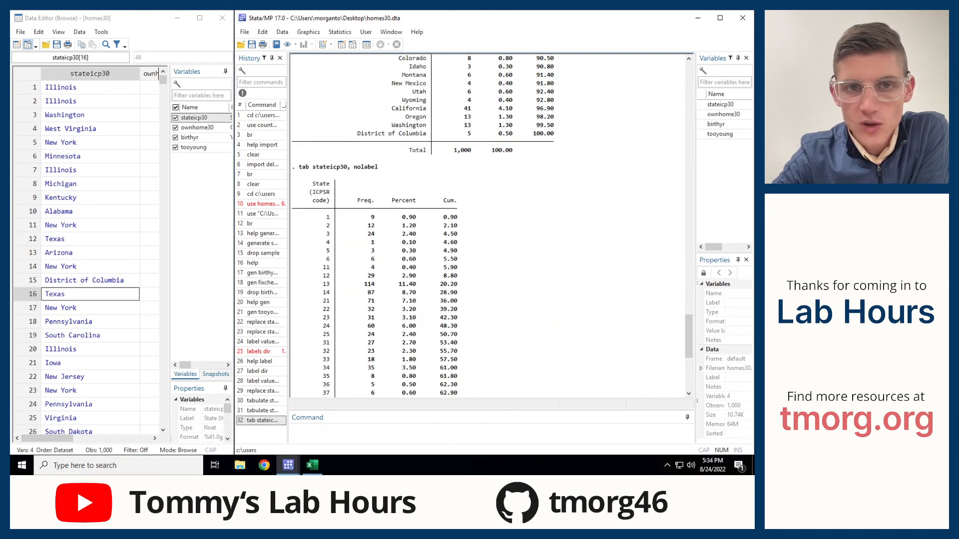
{"action": "left_click_drag", "start_coordinate": [315, 216], "coordinate": [384, 217]}
{"action": "left_click_drag", "start_coordinate": [320, 225], "coordinate": [384, 226]}
{"action": "left_click", "coordinate": [319, 233]}
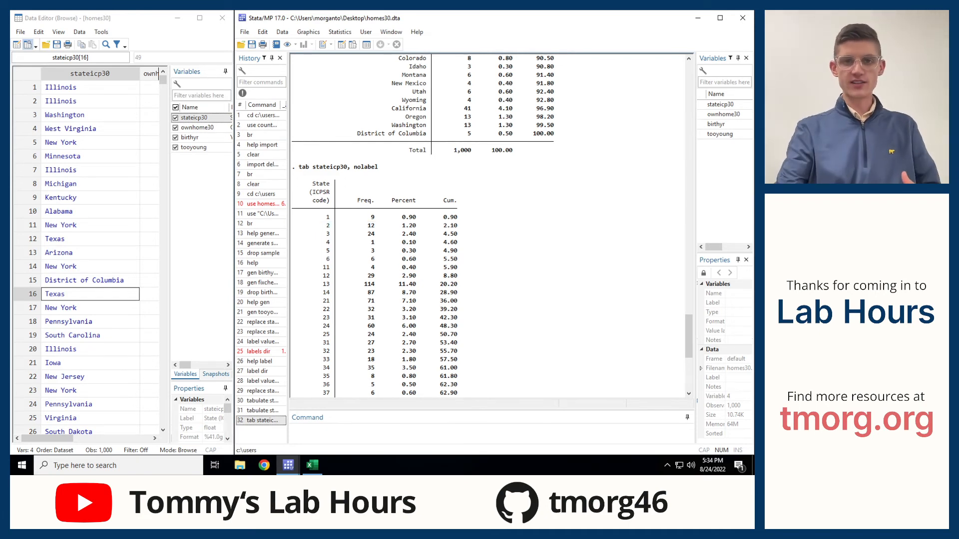
Inspect the numeric codes behind the state labels in the stateicp30 column, ending on observation 17
{"action": "left_click", "coordinate": [90, 115]}
{"action": "left_click", "coordinate": [90, 102]}
{"action": "left_click", "coordinate": [90, 143]}
{"action": "left_click", "coordinate": [90, 184]}
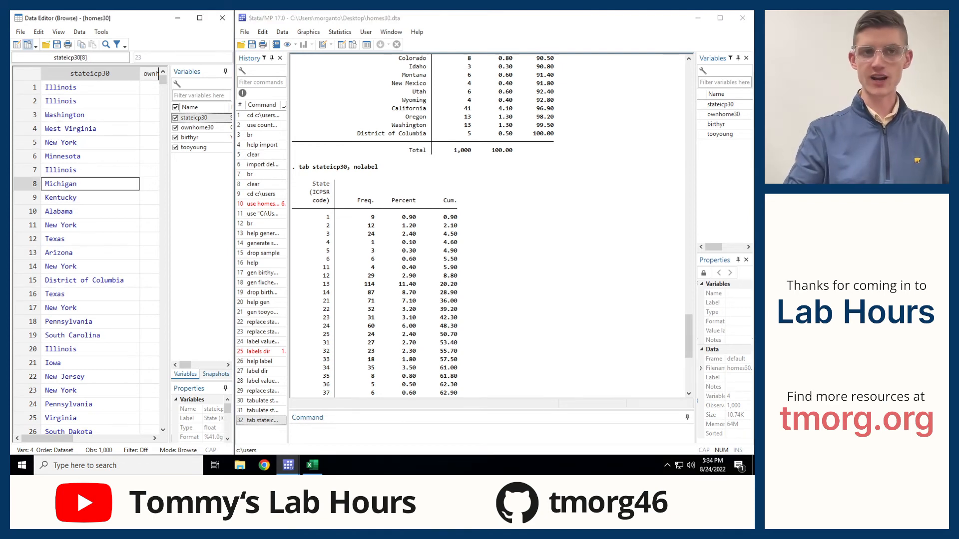
{"action": "key", "text": "Down"}
{"action": "key", "text": "Down"}
{"action": "key", "text": "Down"}
{"action": "key", "text": "Down"}
{"action": "key", "text": "Down"}
{"action": "key", "text": "Down"}
{"action": "key", "text": "Down"}
{"action": "key", "text": "Down"}
{"action": "key", "text": "Down"}
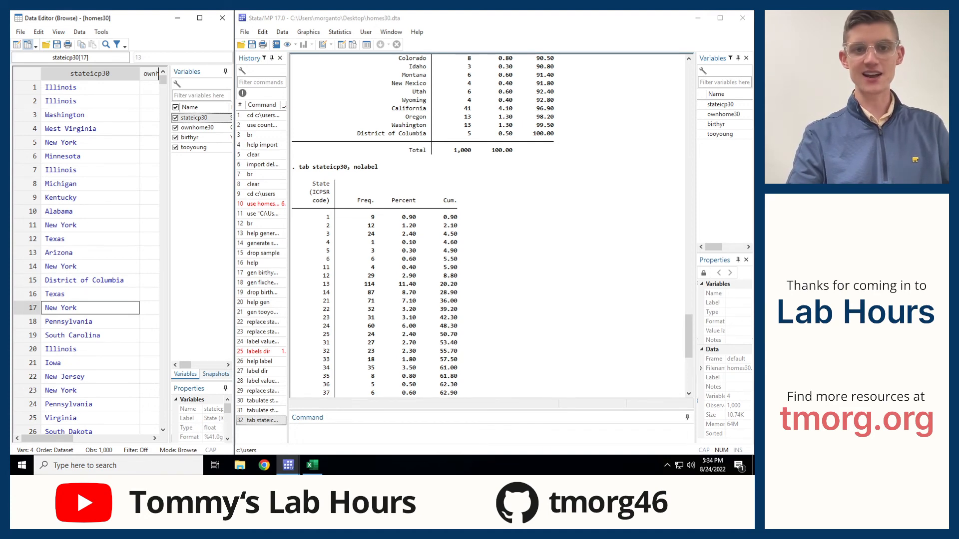
Compare New York's row in the labelled table with the row for code 13 in the nolabel table
{"action": "scroll", "coordinate": [422, 224], "scroll_direction": "up", "scroll_amount": 20}
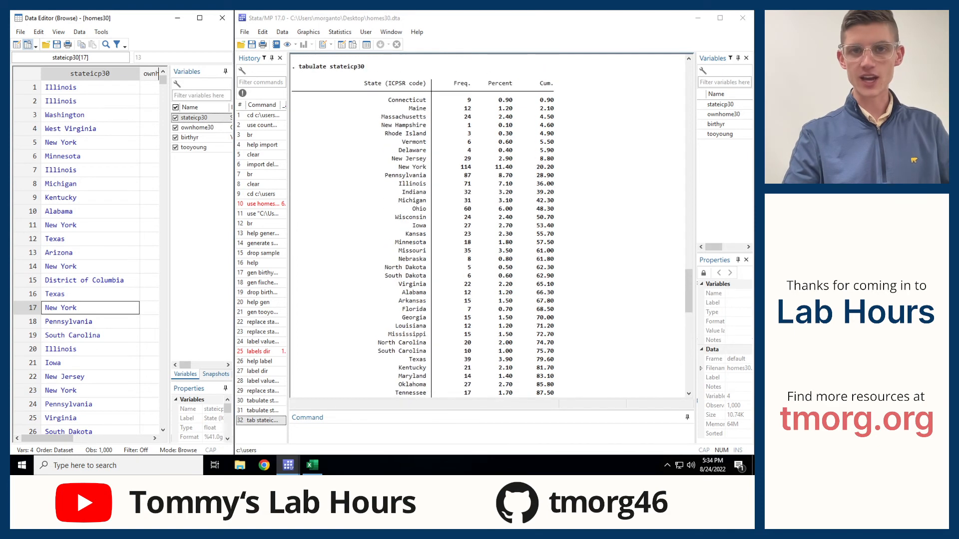
{"action": "left_click_drag", "start_coordinate": [392, 167], "coordinate": [478, 168]}
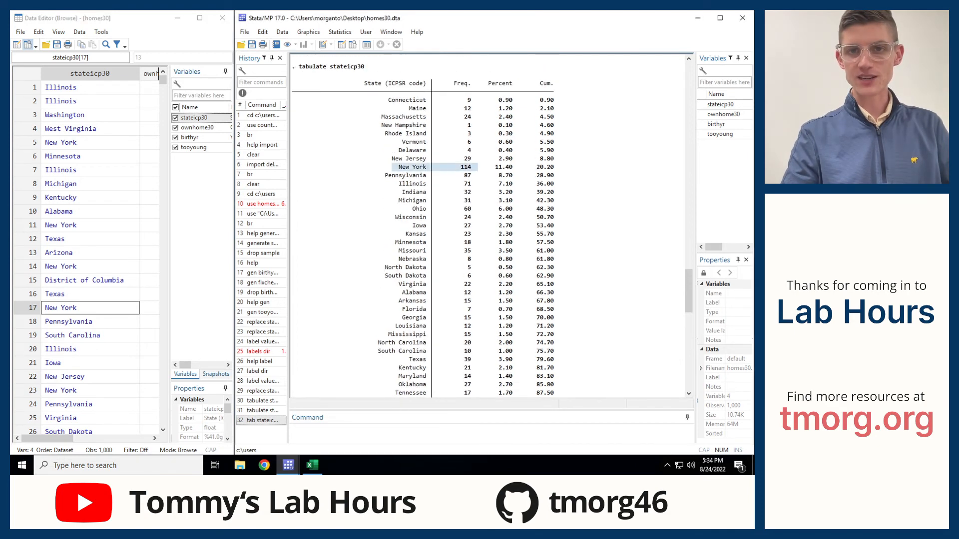
{"action": "scroll", "coordinate": [489, 225], "scroll_direction": "down", "scroll_amount": 10}
{"action": "scroll", "coordinate": [489, 225], "scroll_direction": "down", "scroll_amount": 4}
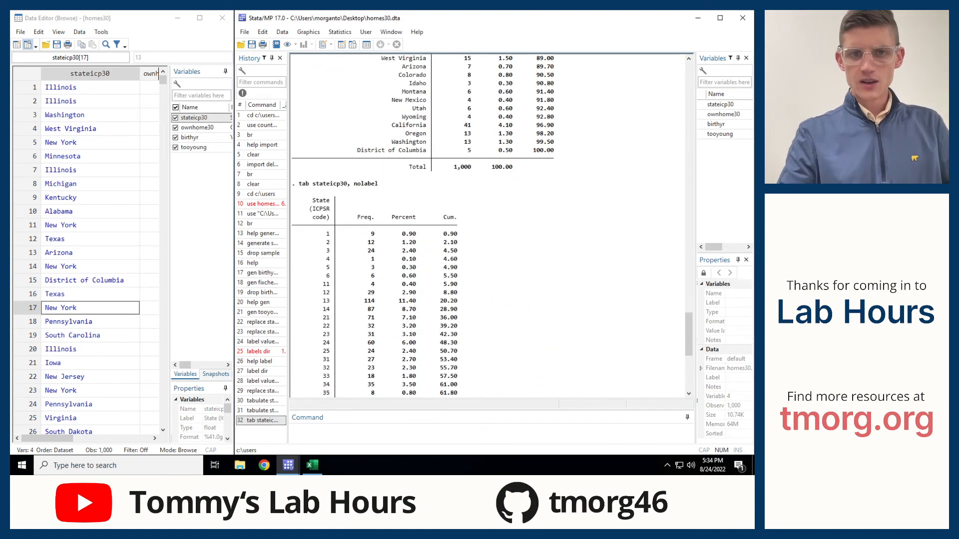
{"action": "left_click_drag", "start_coordinate": [382, 301], "coordinate": [316, 301]}
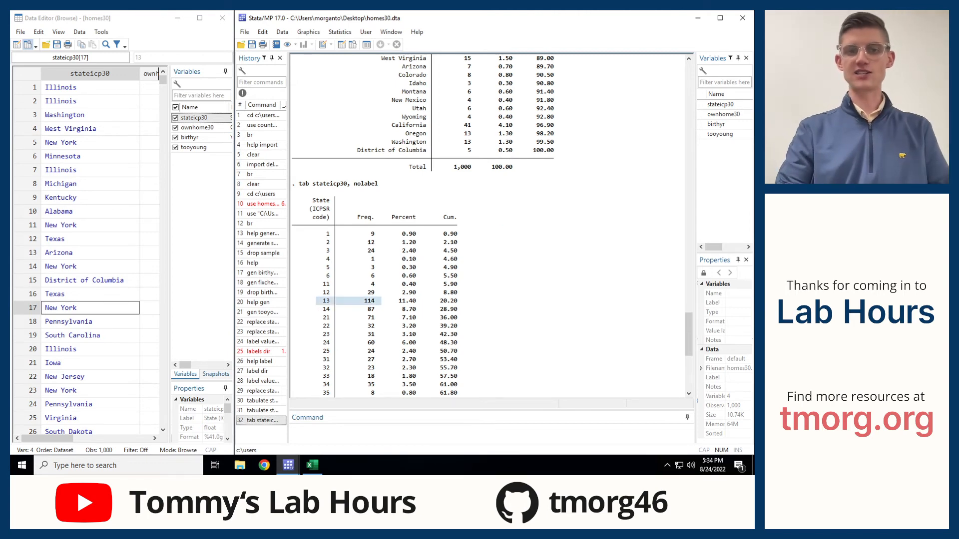
Return to the end of the results and widen the Data Editor to show all four variables again
{"action": "scroll", "coordinate": [490, 224], "scroll_direction": "down", "scroll_amount": 10}
{"action": "left_click", "coordinate": [330, 430]}
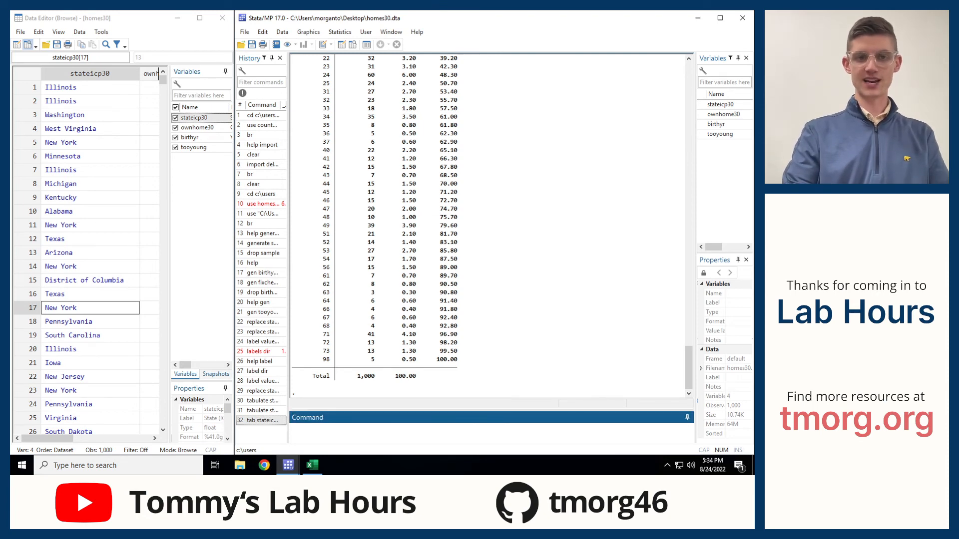
{"action": "left_click_drag", "start_coordinate": [236, 233], "coordinate": [371, 232]}
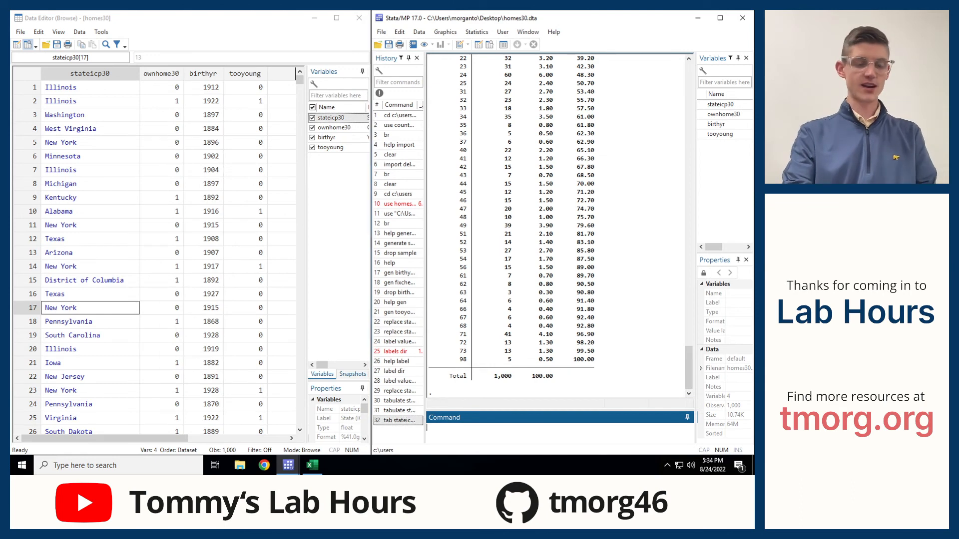
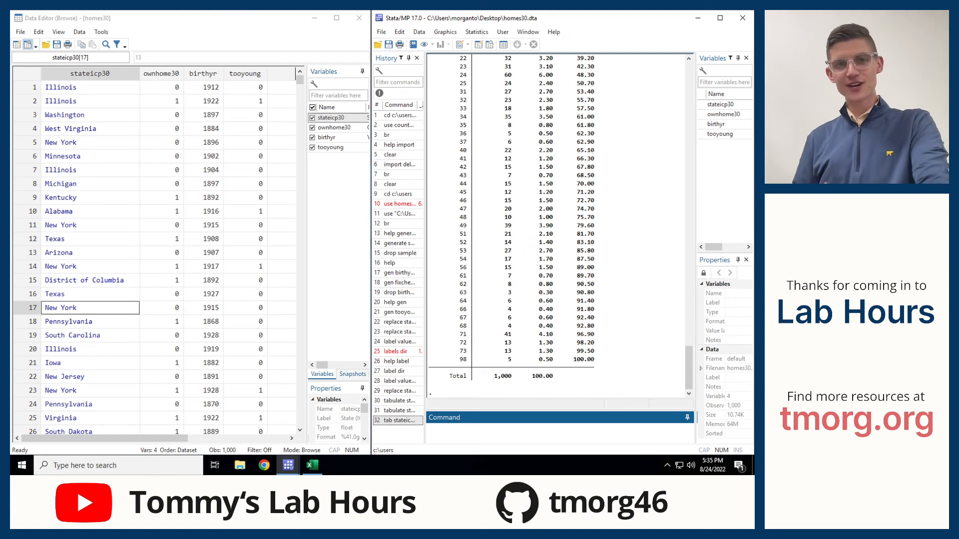
Open Chrome with the RLL profile and search Google for "find correlation of two variables in stata"
{"action": "left_click", "coordinate": [264, 465]}
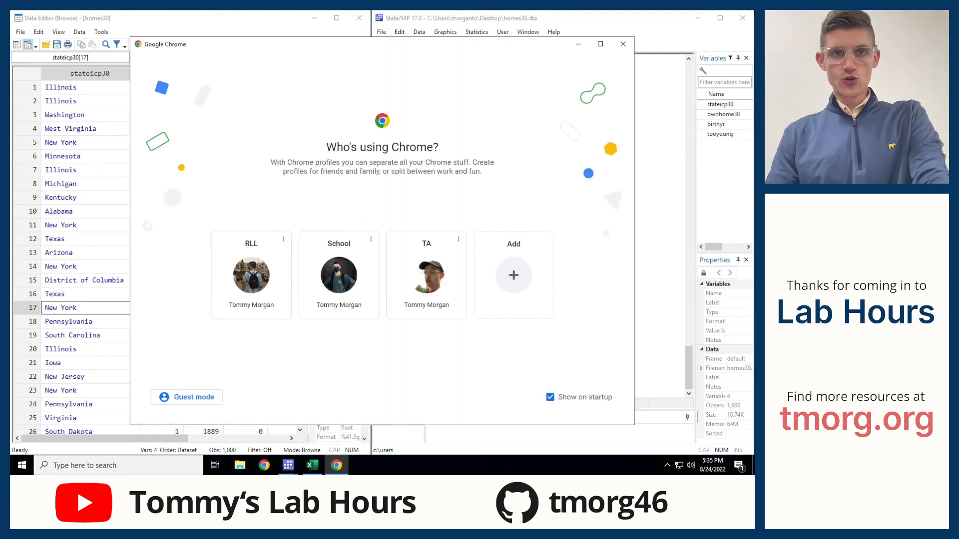
{"action": "left_click", "coordinate": [262, 290]}
{"action": "left_click", "coordinate": [240, 36]}
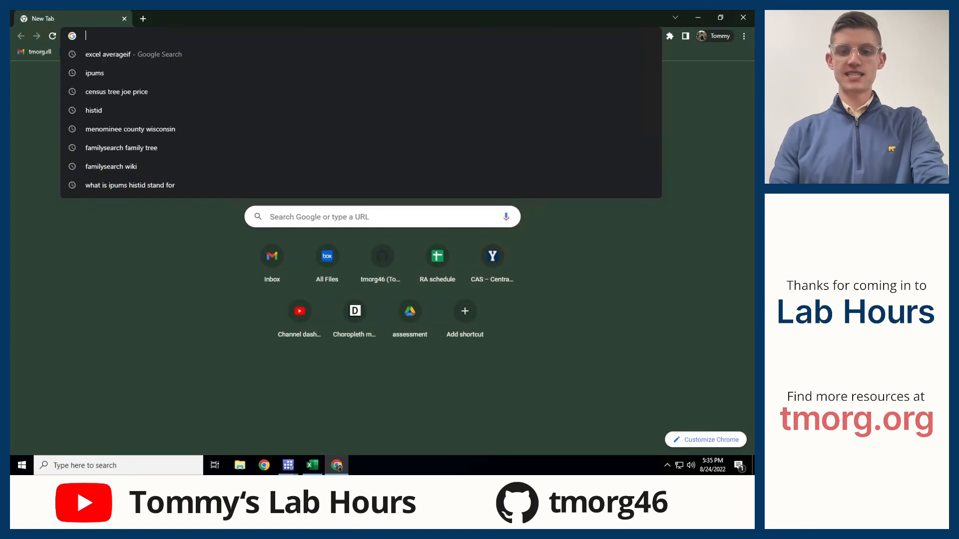
{"action": "type", "text": "find "}
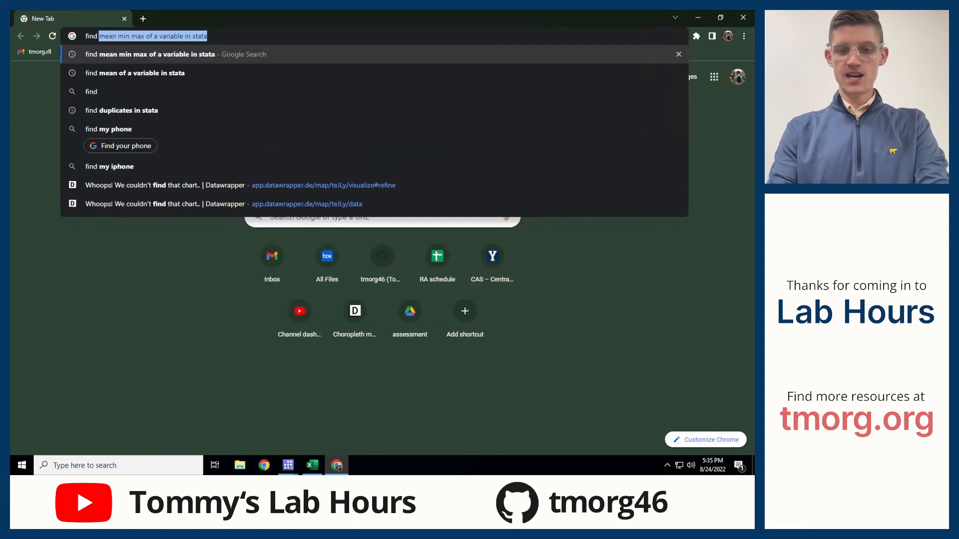
{"action": "type", "text": "correlation of "}
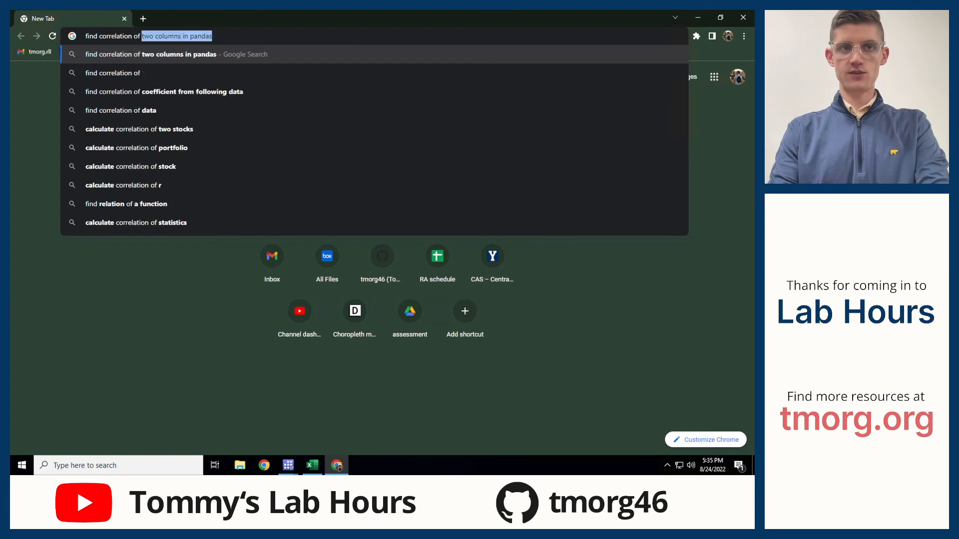
{"action": "type", "text": "two variables in stata"}
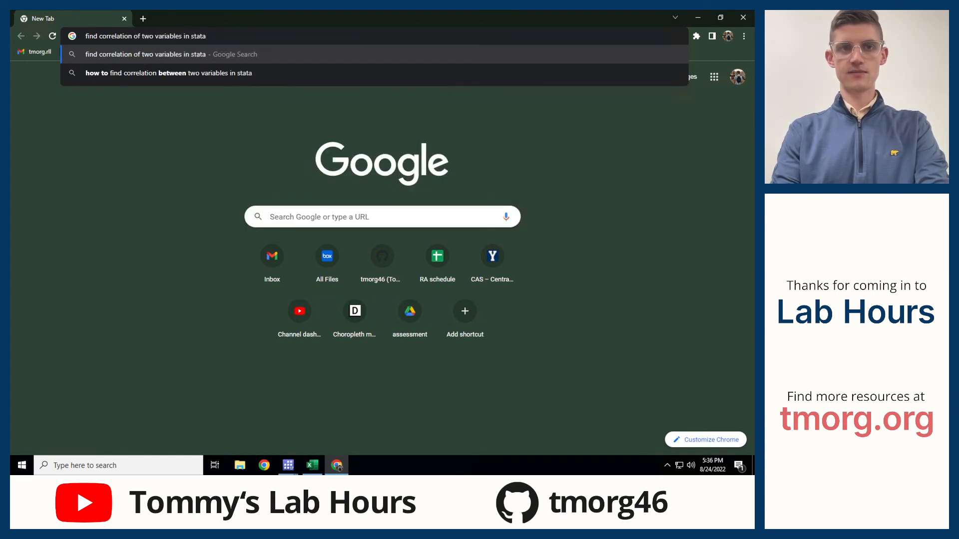
{"action": "key", "text": "Return"}
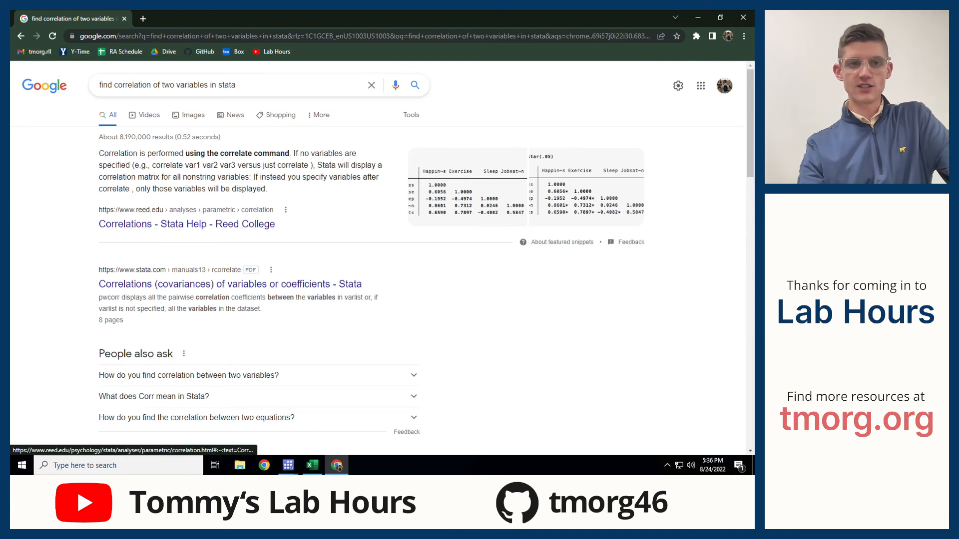
Read the featured search answer and highlight the phrase "using the correlate command"
{"action": "left_click_drag", "start_coordinate": [108, 153], "coordinate": [295, 153]}
{"action": "left_click", "coordinate": [296, 153]}
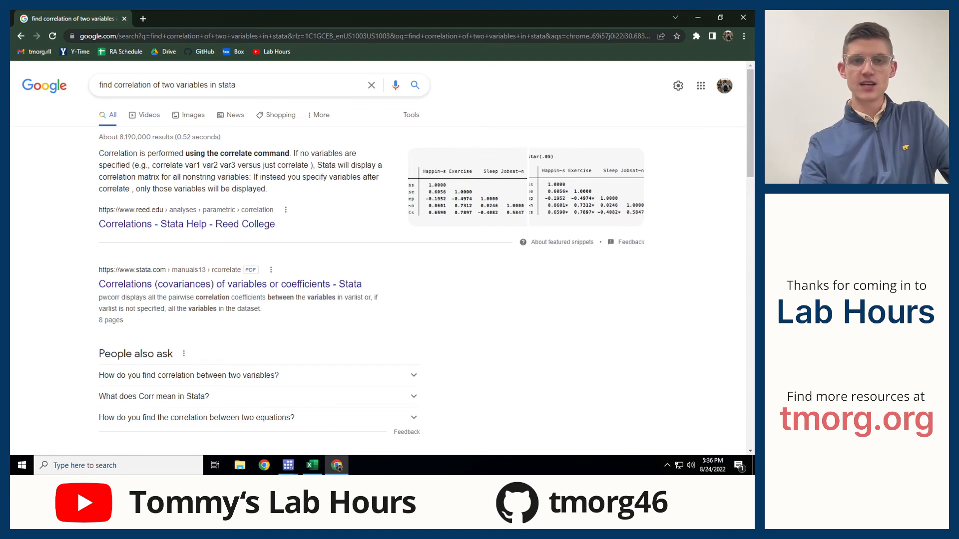
{"action": "left_click_drag", "start_coordinate": [185, 154], "coordinate": [289, 153]}
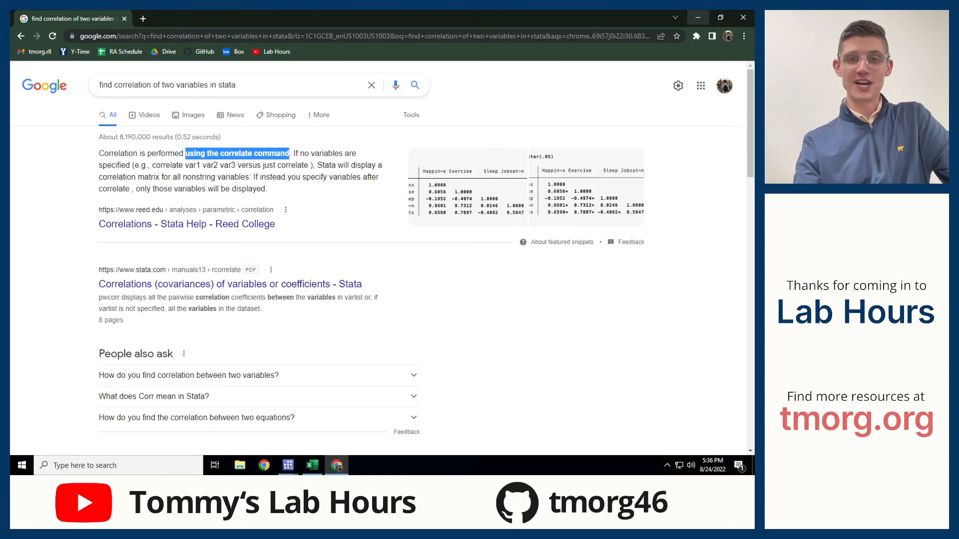
Switch back to Stata, look up the help page for the correlate command, and dismiss it after reading the syntax
{"action": "left_click", "coordinate": [697, 17]}
{"action": "type", "text": "h"}
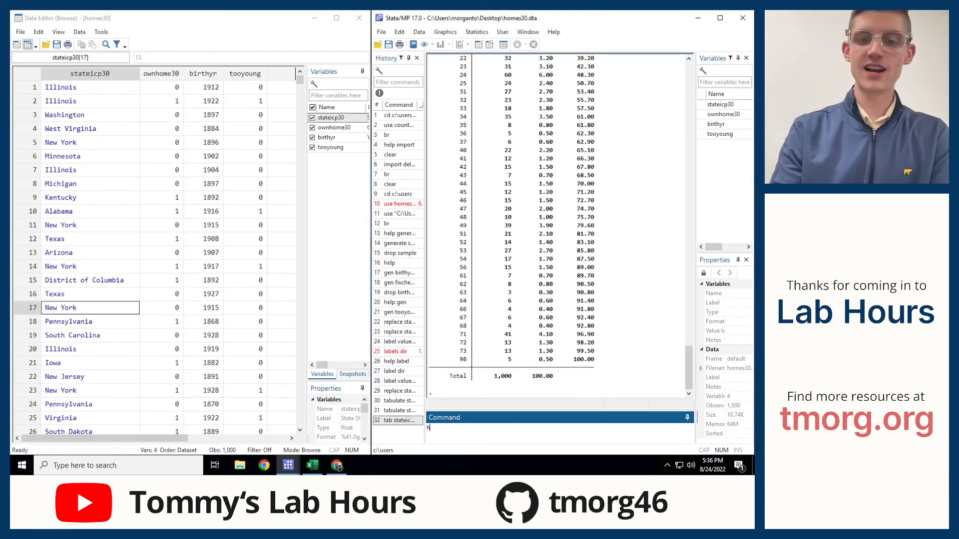
{"action": "type", "text": "elp correlate"}
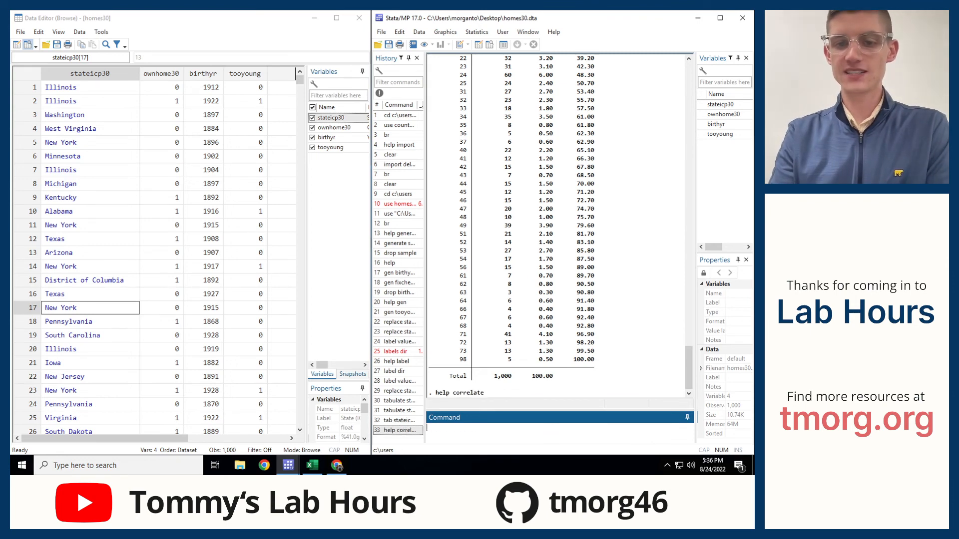
{"action": "key", "text": "Return"}
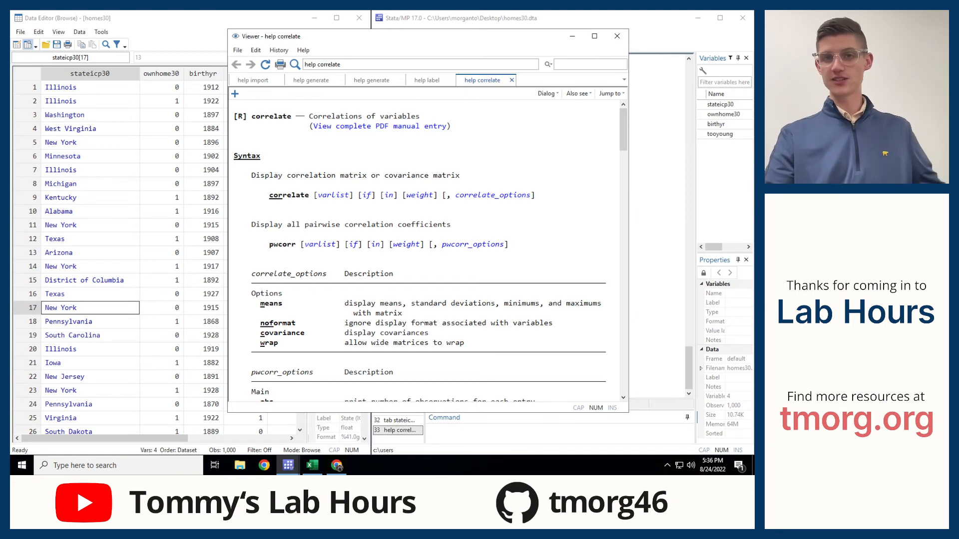
{"action": "left_click", "coordinate": [618, 36]}
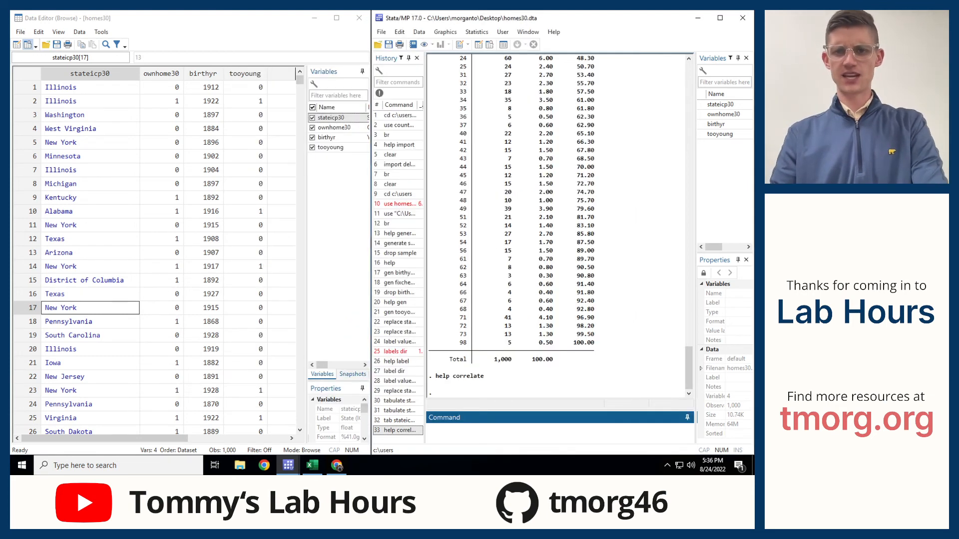
Run correlate on ownhome30 and birthyr, rechecking the help page's syntax before executing the command
{"action": "type", "text": "cor"}
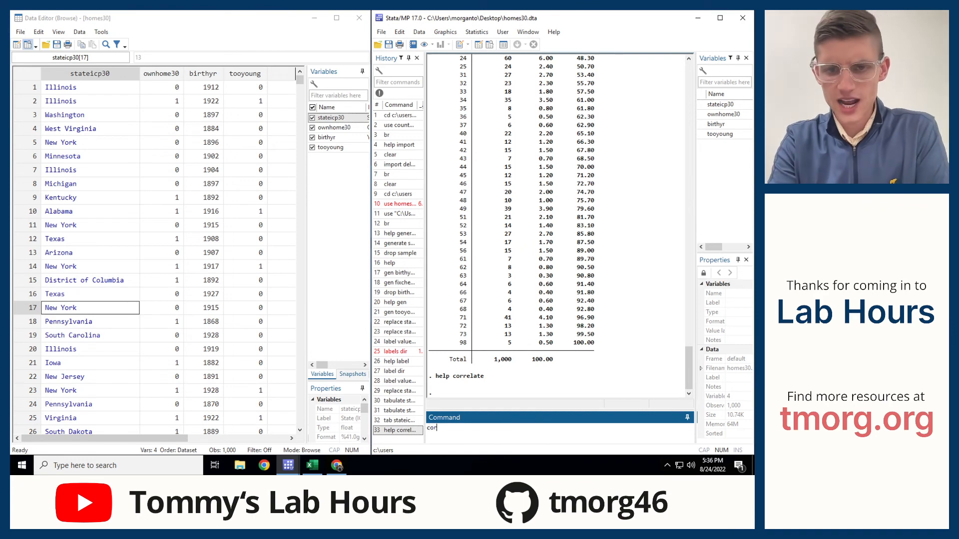
{"action": "type", "text": "relate ownhome30 "}
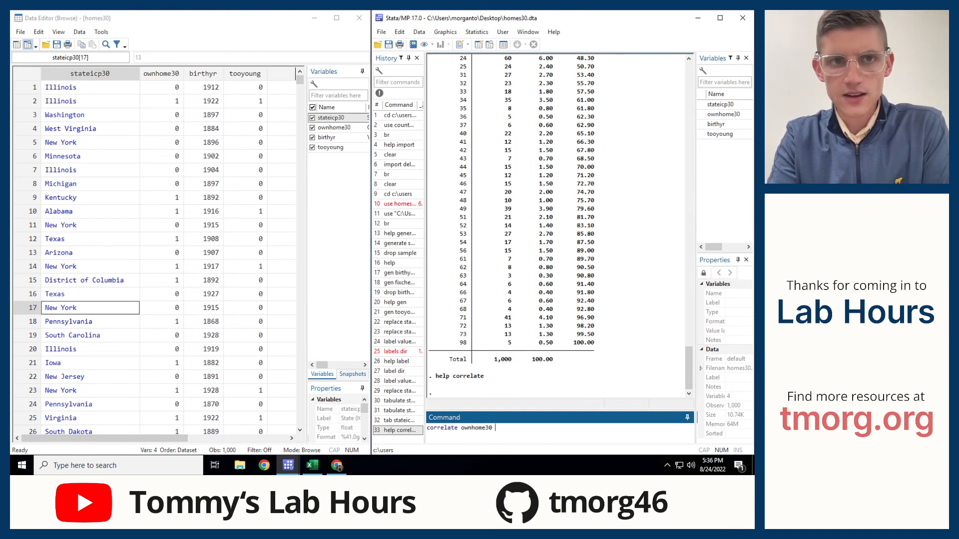
{"action": "type", "text": "birthyr"}
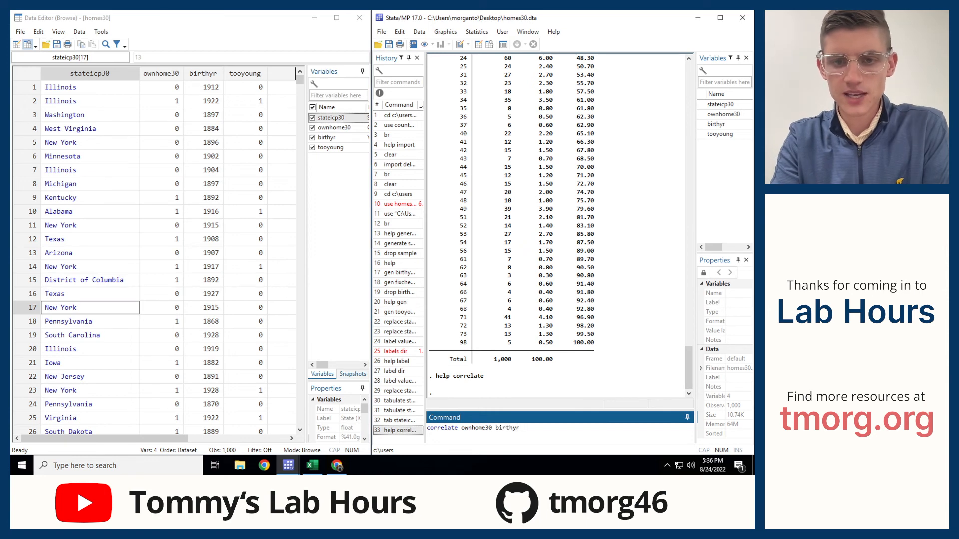
{"action": "left_click", "coordinate": [288, 465]}
{"action": "left_click", "coordinate": [347, 418]}
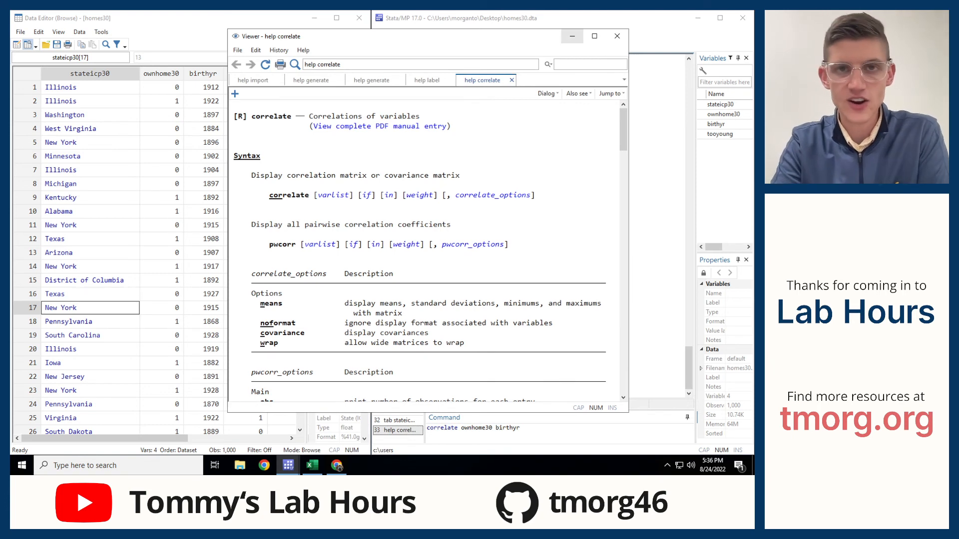
{"action": "left_click", "coordinate": [572, 36]}
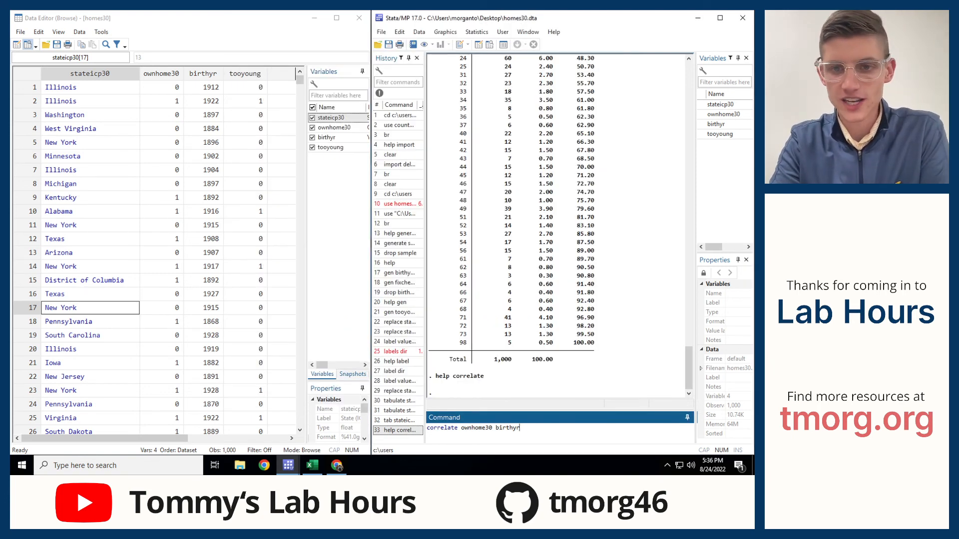
{"action": "key", "text": "Return"}
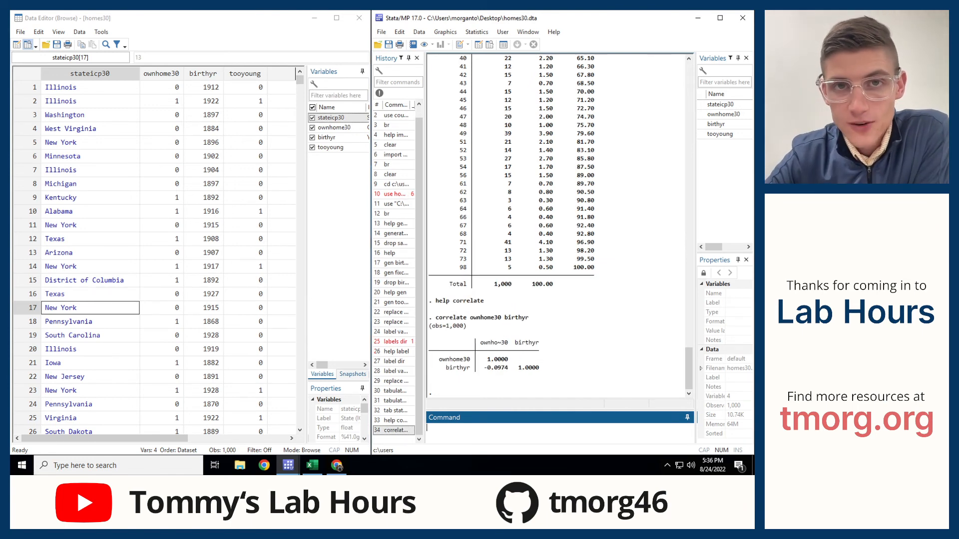
Examine the correlation matrix, comparing ownhome30 with itself and with birthyr
{"action": "left_click_drag", "start_coordinate": [479, 342], "coordinate": [508, 343]}
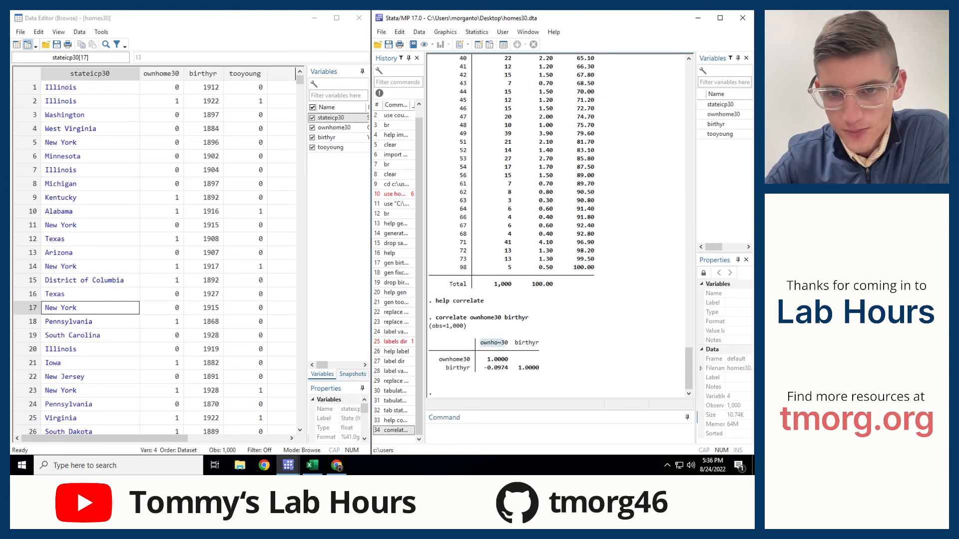
{"action": "left_click_drag", "start_coordinate": [452, 359], "coordinate": [508, 359]}
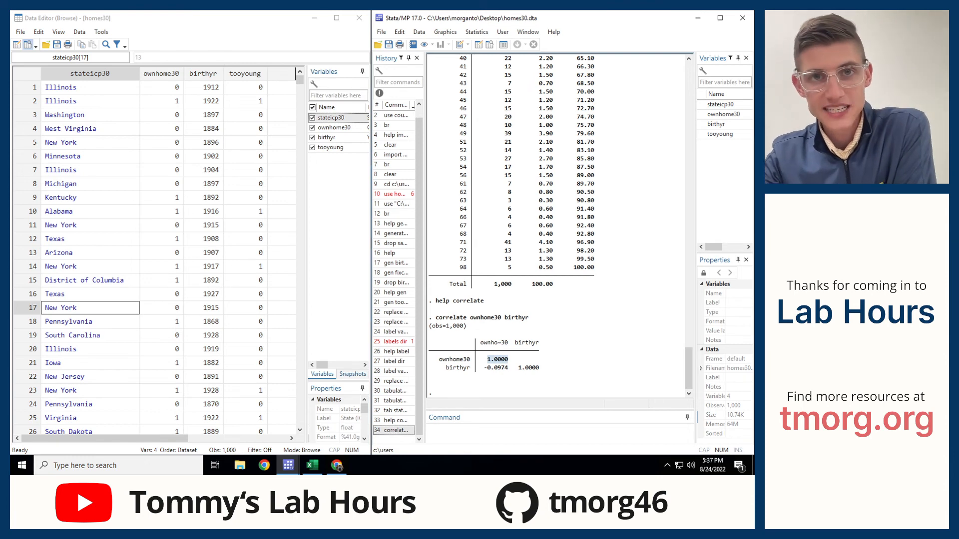
{"action": "left_click_drag", "start_coordinate": [432, 359], "coordinate": [473, 359]}
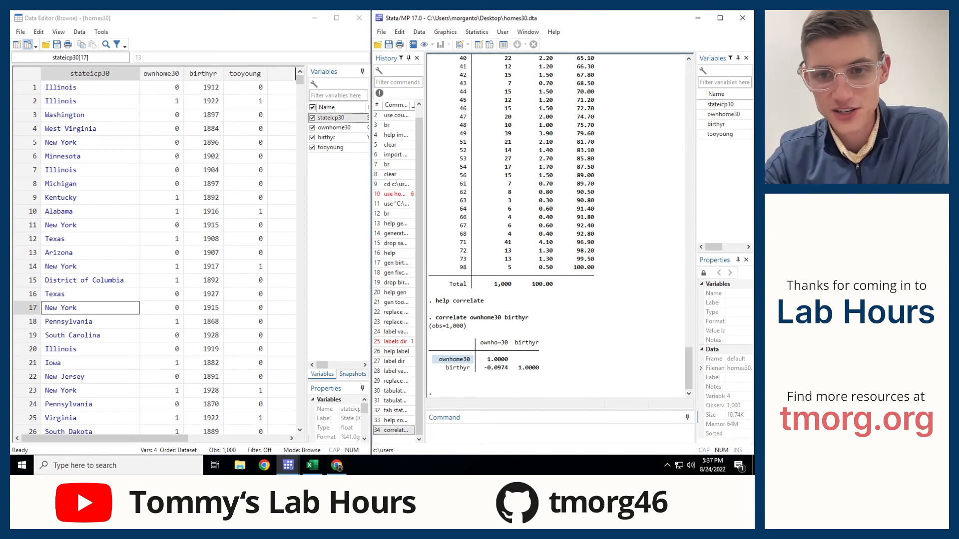
{"action": "left_click", "coordinate": [472, 361]}
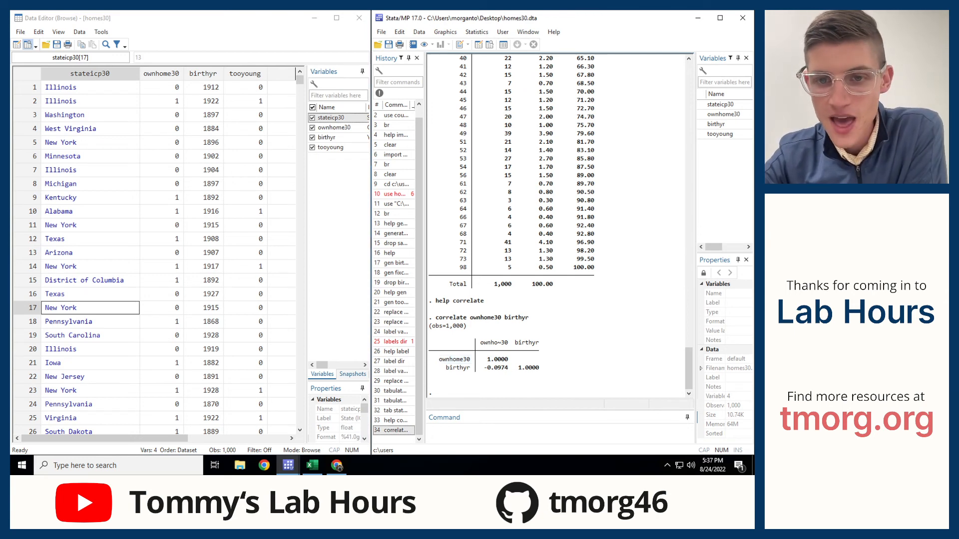
{"action": "left_click_drag", "start_coordinate": [477, 343], "coordinate": [508, 343]}
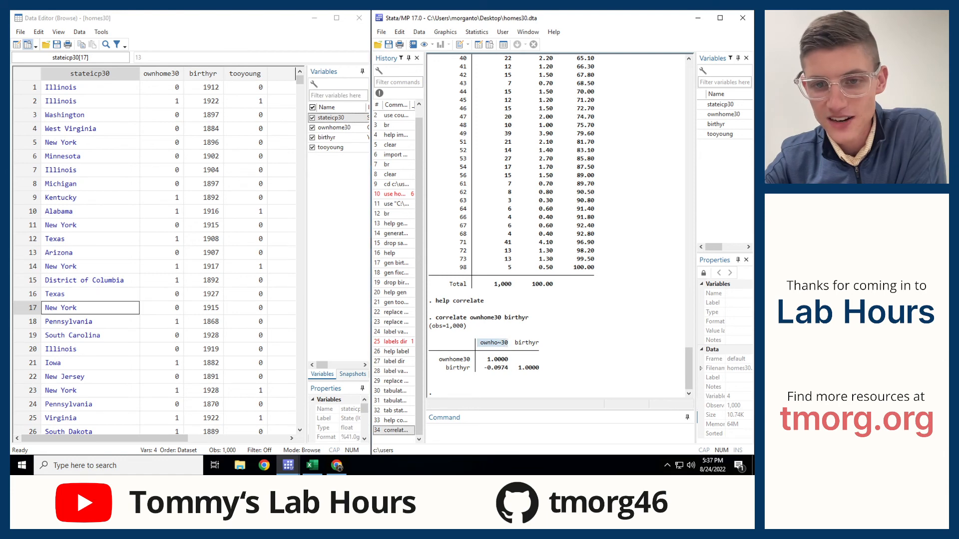
{"action": "left_click_drag", "start_coordinate": [443, 368], "coordinate": [512, 368]}
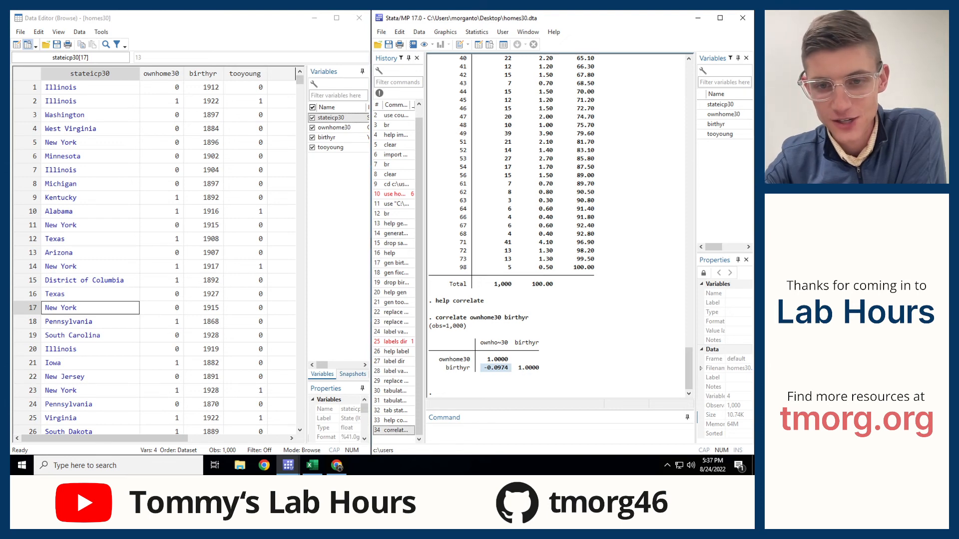
{"action": "left_click", "coordinate": [512, 371]}
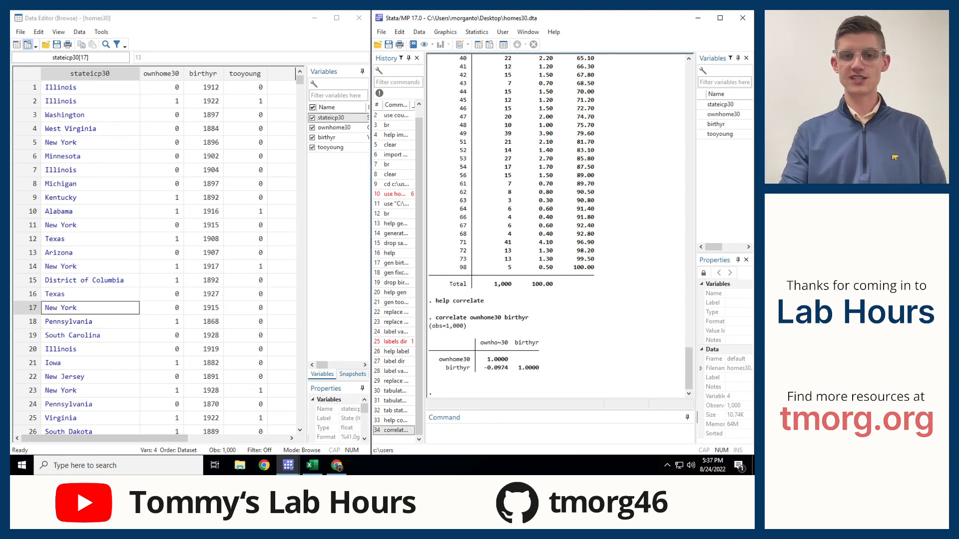
Switch to Chrome to review the wording of the correlation search query, and return to Stata
{"action": "left_click", "coordinate": [337, 465]}
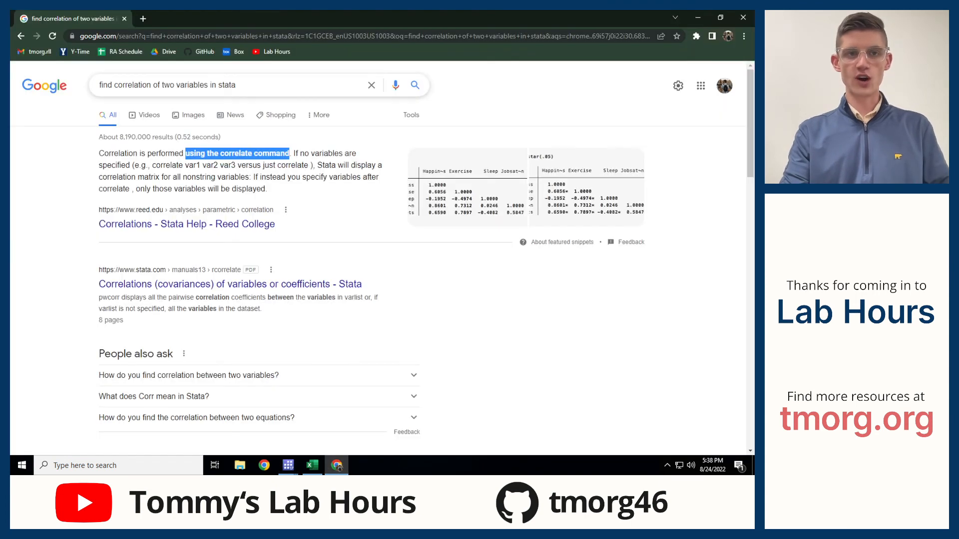
{"action": "left_click", "coordinate": [339, 210]}
{"action": "left_click_drag", "start_coordinate": [236, 85], "coordinate": [60, 86]}
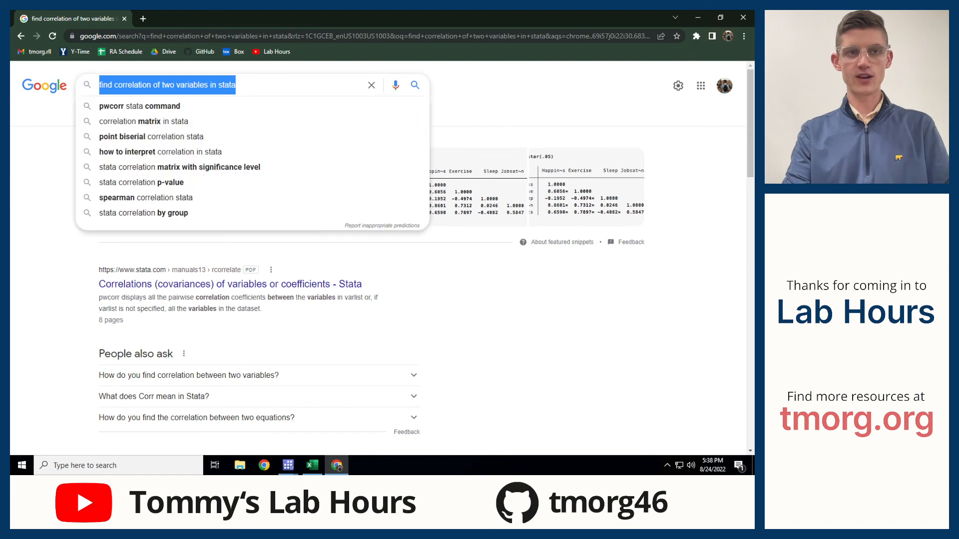
{"action": "left_click", "coordinate": [101, 85]}
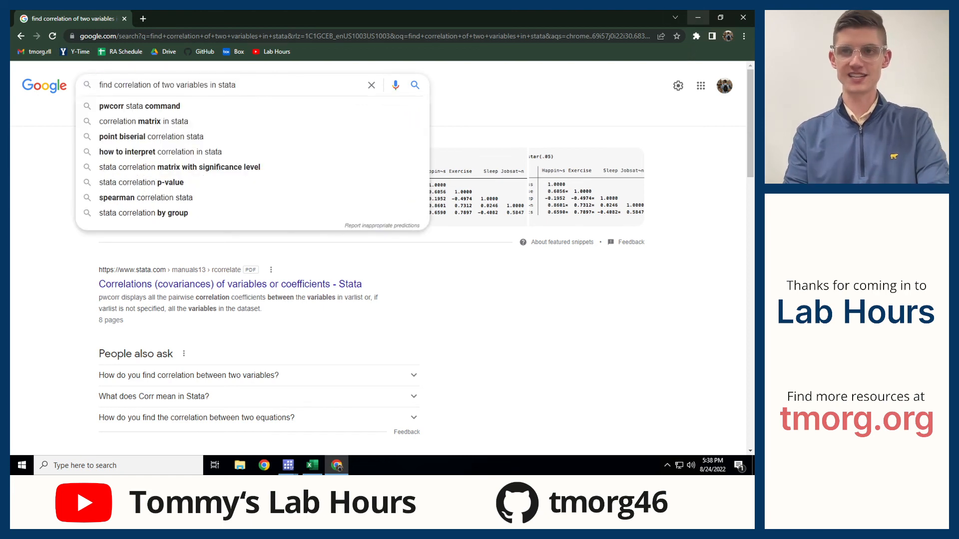
{"action": "left_click", "coordinate": [697, 17]}
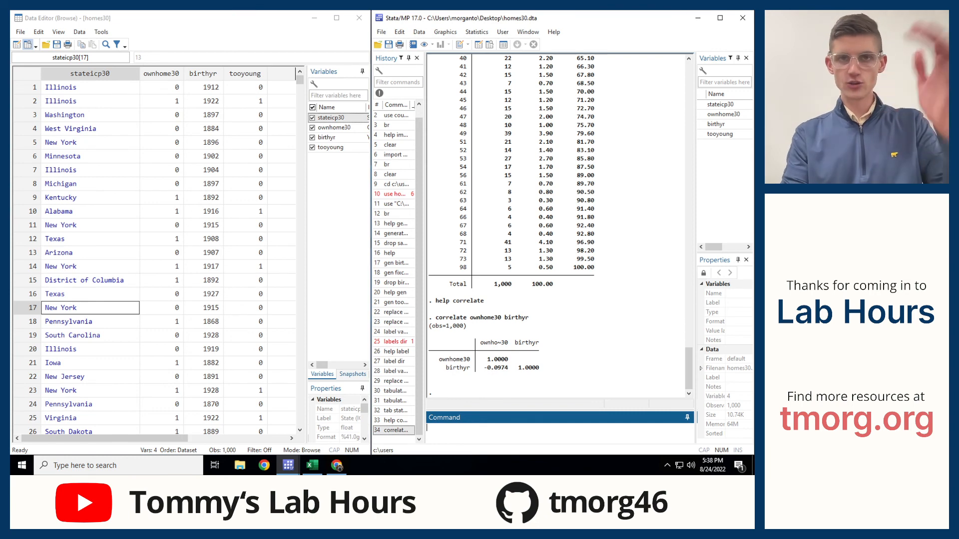